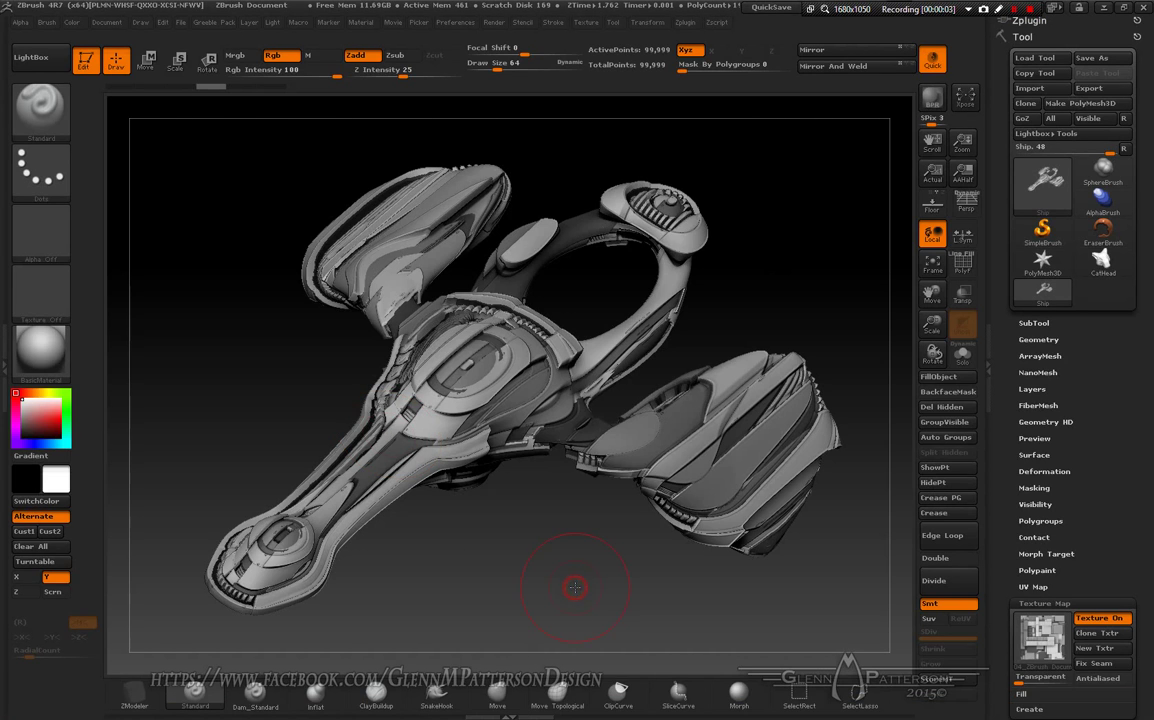
# Step: Try Mirror And Weld on the ship model and undo it
pyautogui.moveTo(567, 583)
pyautogui.mouseDown()
pyautogui.moveTo(566, 545)
pyautogui.moveTo(570, 585)
pyautogui.moveTo(598, 580)
pyautogui.moveTo(558, 589)
pyautogui.moveTo(562, 598)
pyautogui.mouseUp()
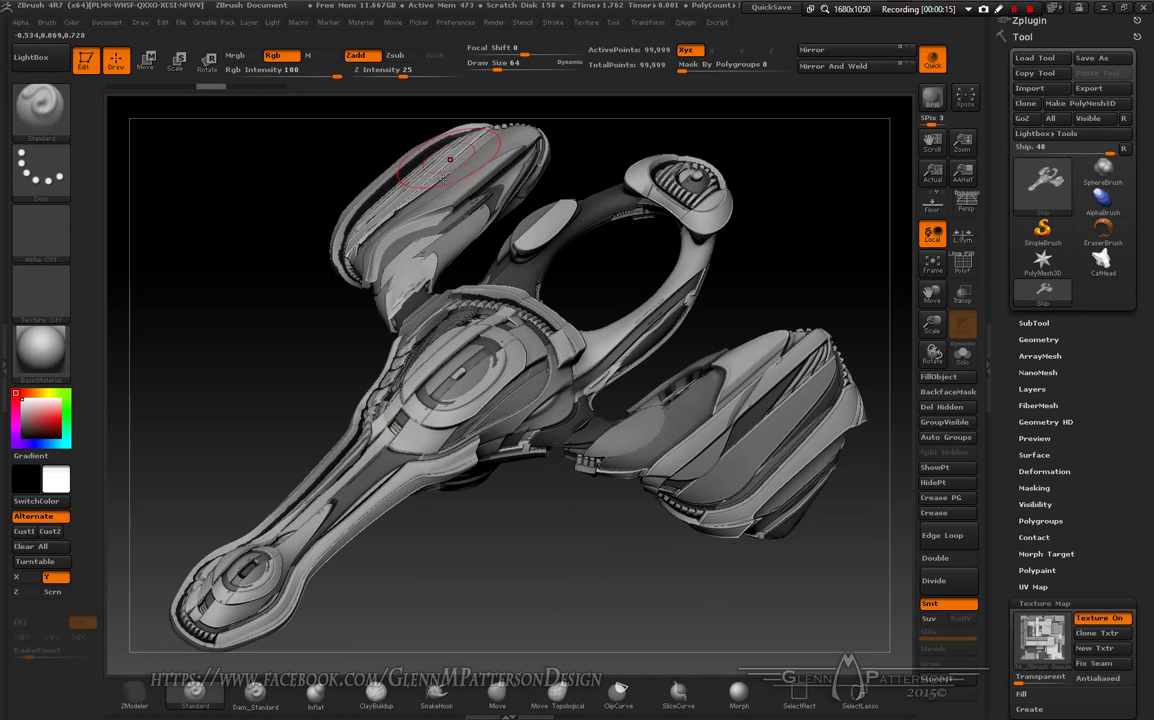
pyautogui.moveTo(525, 582); pyautogui.dragTo(567, 580)
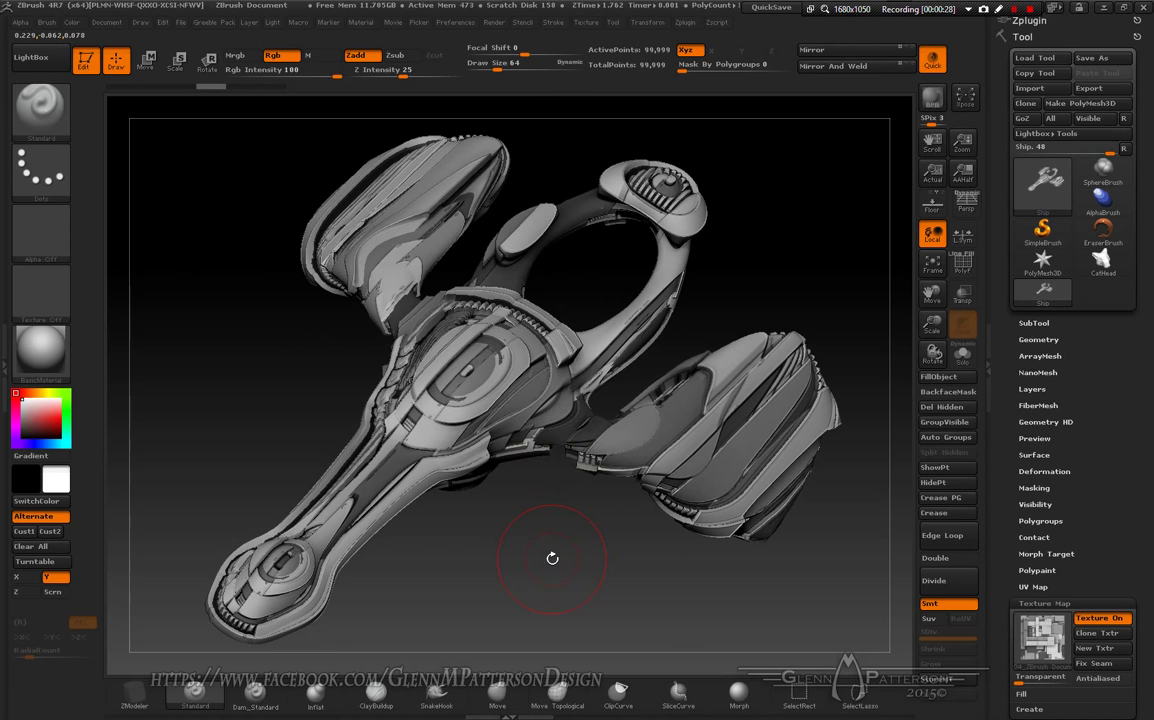
pyautogui.moveTo(551, 562)
pyautogui.mouseDown()
pyautogui.moveTo(488, 482)
pyautogui.moveTo(505, 425)
pyautogui.moveTo(557, 557)
pyautogui.moveTo(549, 540)
pyautogui.moveTo(545, 561)
pyautogui.mouseUp()
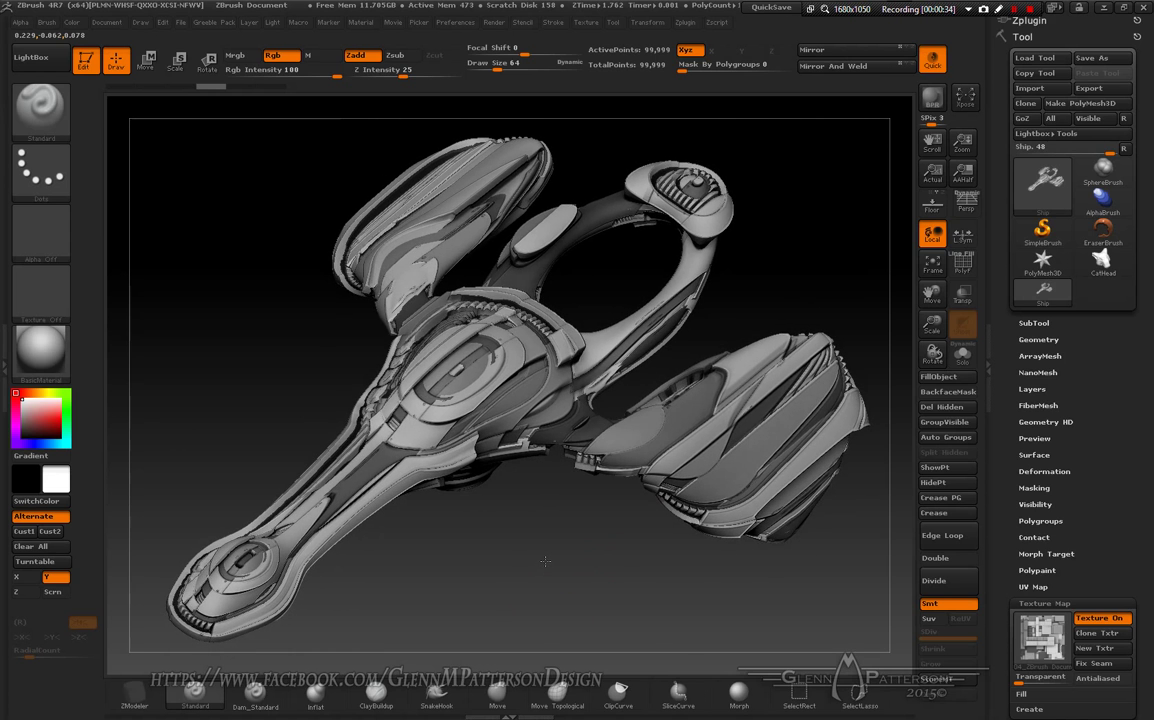
pyautogui.click(838, 76)
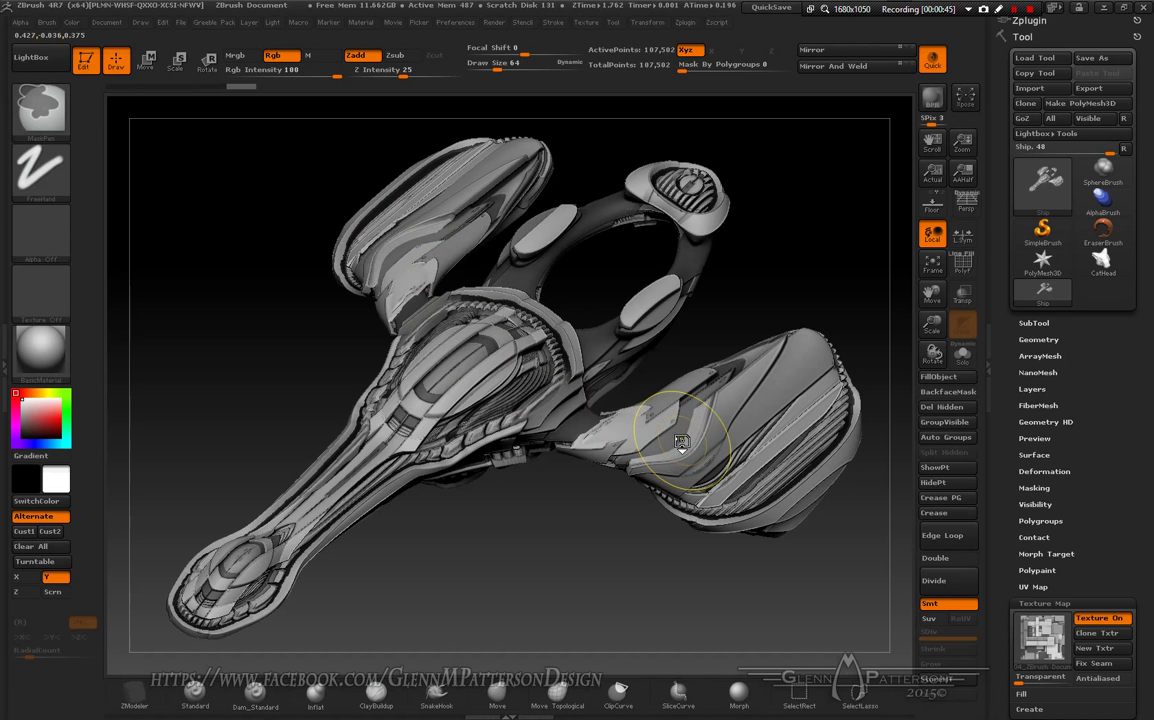
pyautogui.hotkey('ctrl', 'z')
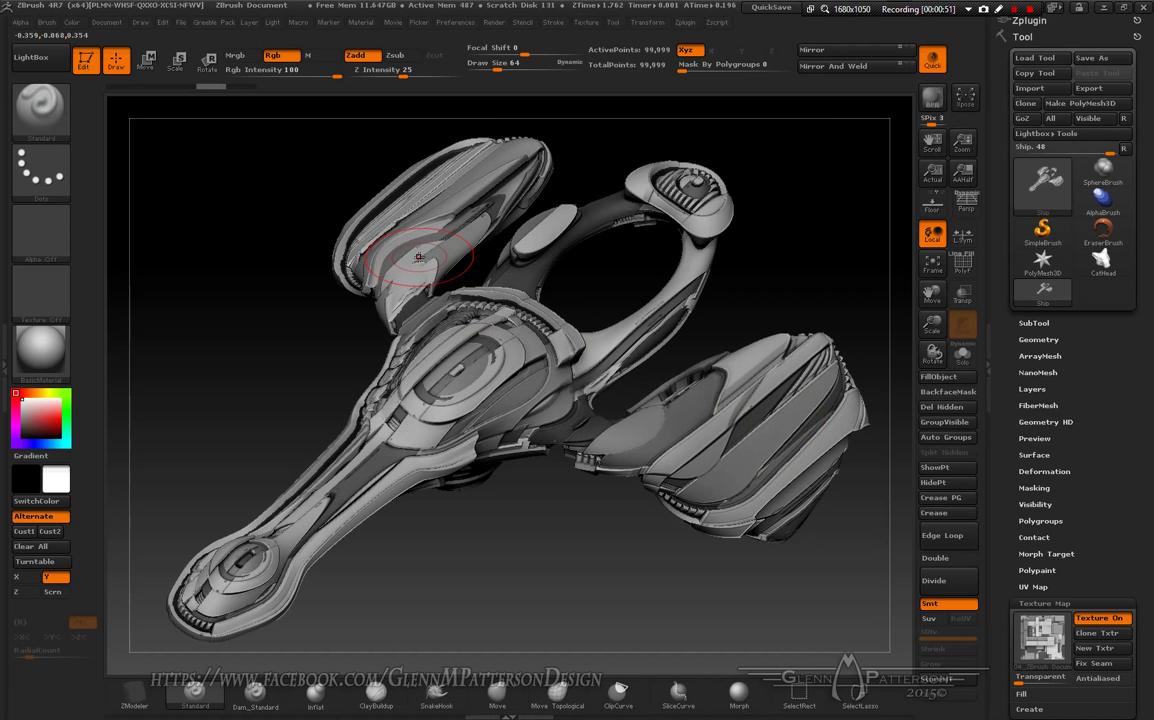
# Step: Mirror the ship model and apply Mirror And Weld to generate a new symmetrical variation of its surface detail
pyautogui.click(838, 51)
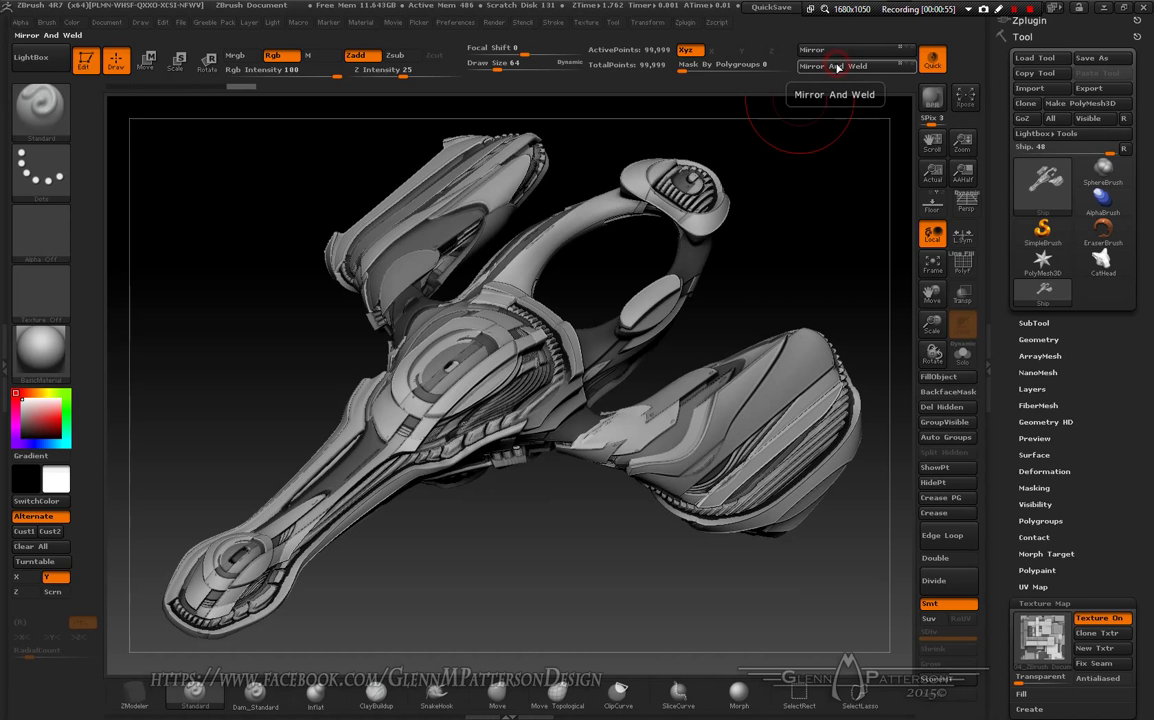
pyautogui.click(838, 66)
pyautogui.moveTo(829, 229)
pyautogui.mouseDown()
pyautogui.moveTo(887, 233)
pyautogui.moveTo(730, 209)
pyautogui.moveTo(819, 208)
pyautogui.moveTo(824, 263)
pyautogui.moveTo(824, 211)
pyautogui.mouseUp()
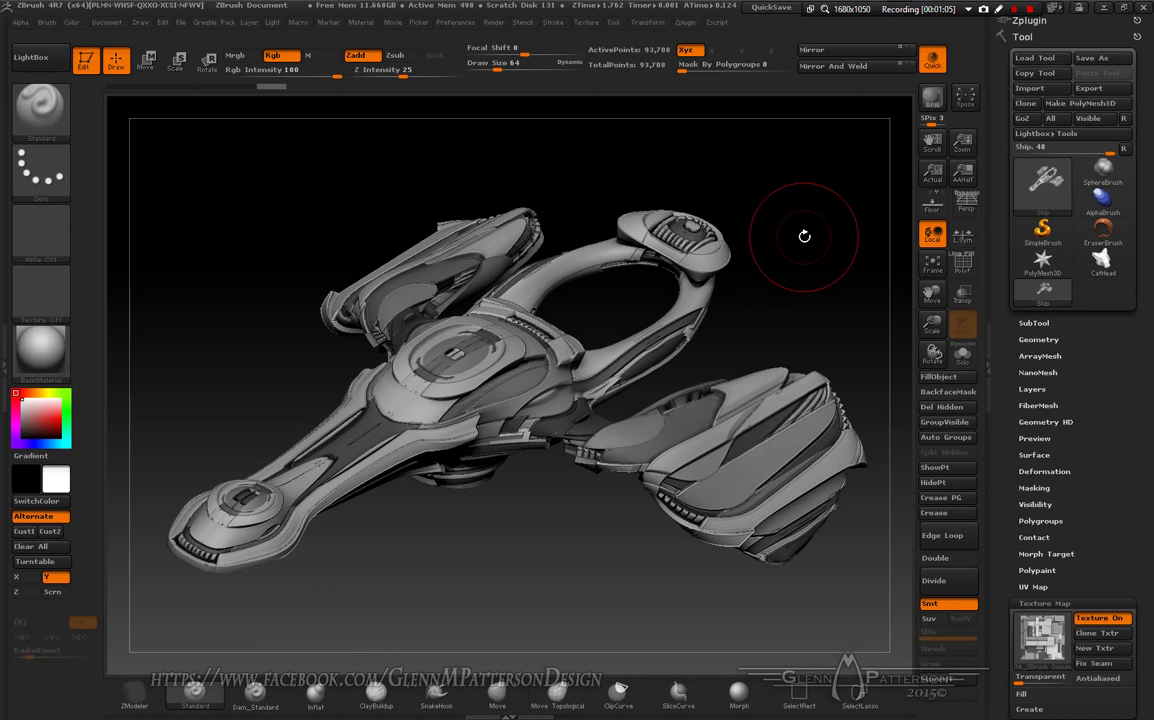
pyautogui.moveTo(530, 556)
pyautogui.mouseDown()
pyautogui.moveTo(570, 390)
pyautogui.moveTo(554, 373)
pyautogui.moveTo(559, 533)
pyautogui.moveTo(584, 449)
pyautogui.moveTo(561, 418)
pyautogui.moveTo(528, 483)
pyautogui.moveTo(534, 550)
pyautogui.moveTo(562, 551)
pyautogui.moveTo(573, 378)
pyautogui.moveTo(643, 409)
pyautogui.moveTo(570, 376)
pyautogui.moveTo(500, 492)
pyautogui.moveTo(514, 512)
pyautogui.mouseUp()
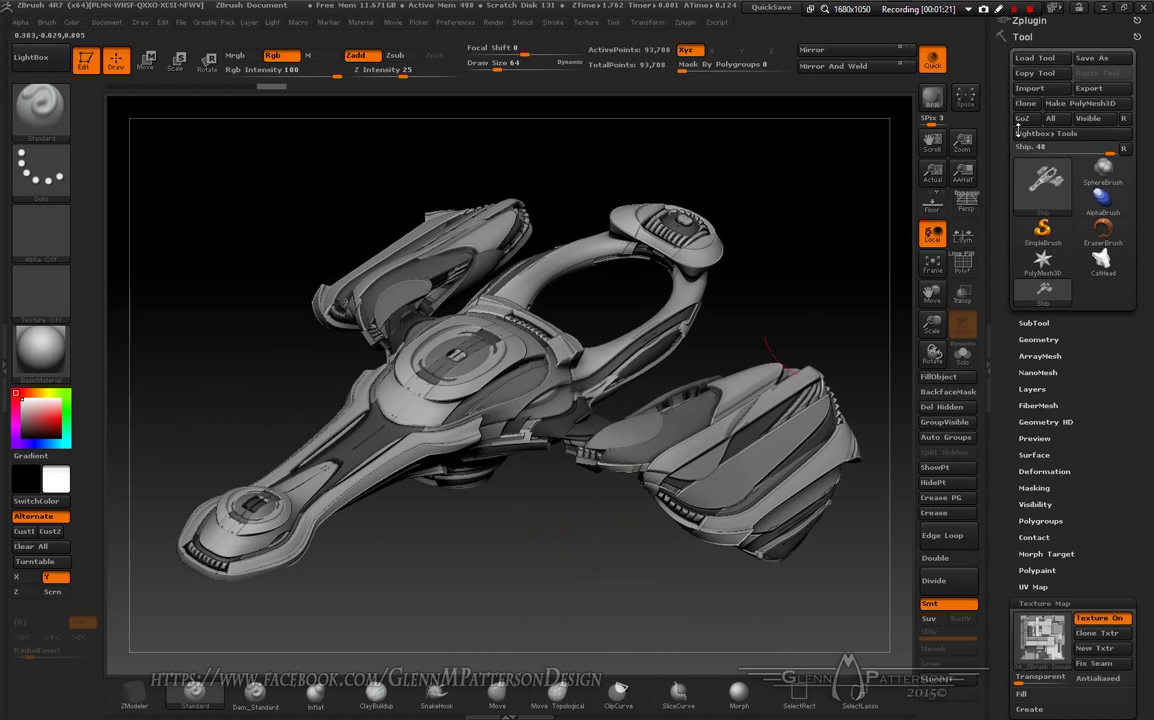
# Step: Replace the ship with a Sphere3D primitive and convert it to a PolyMesh3D
pyautogui.click(1042, 265)
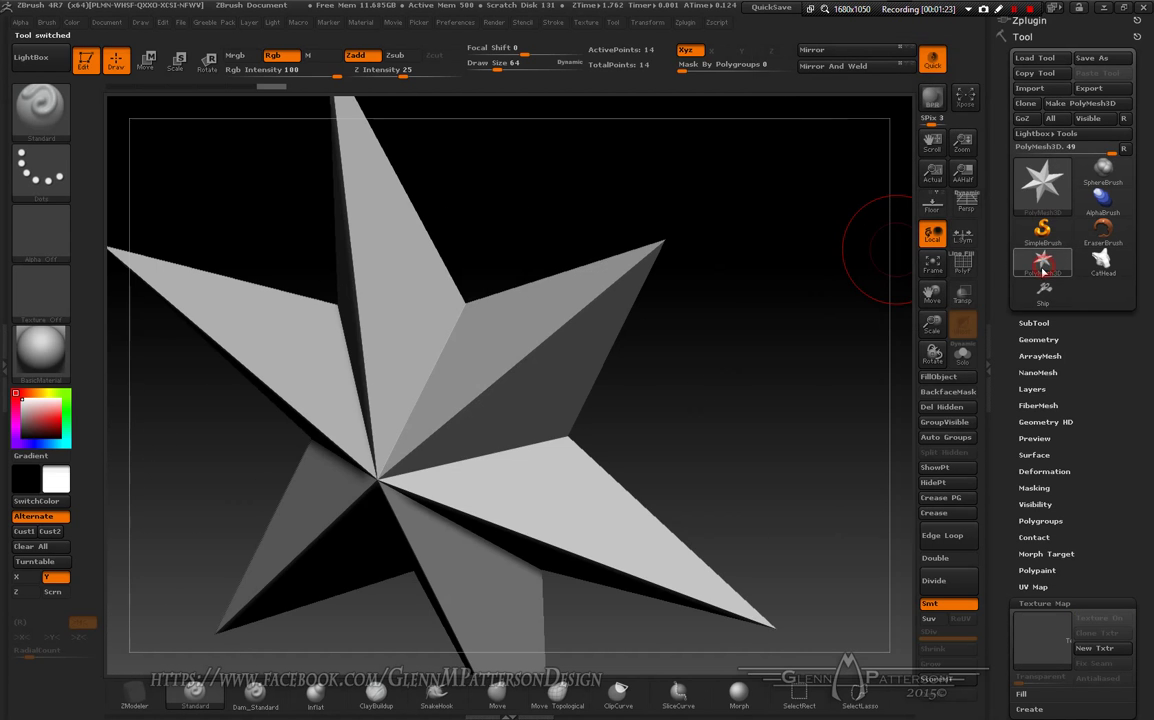
pyautogui.click(1046, 185)
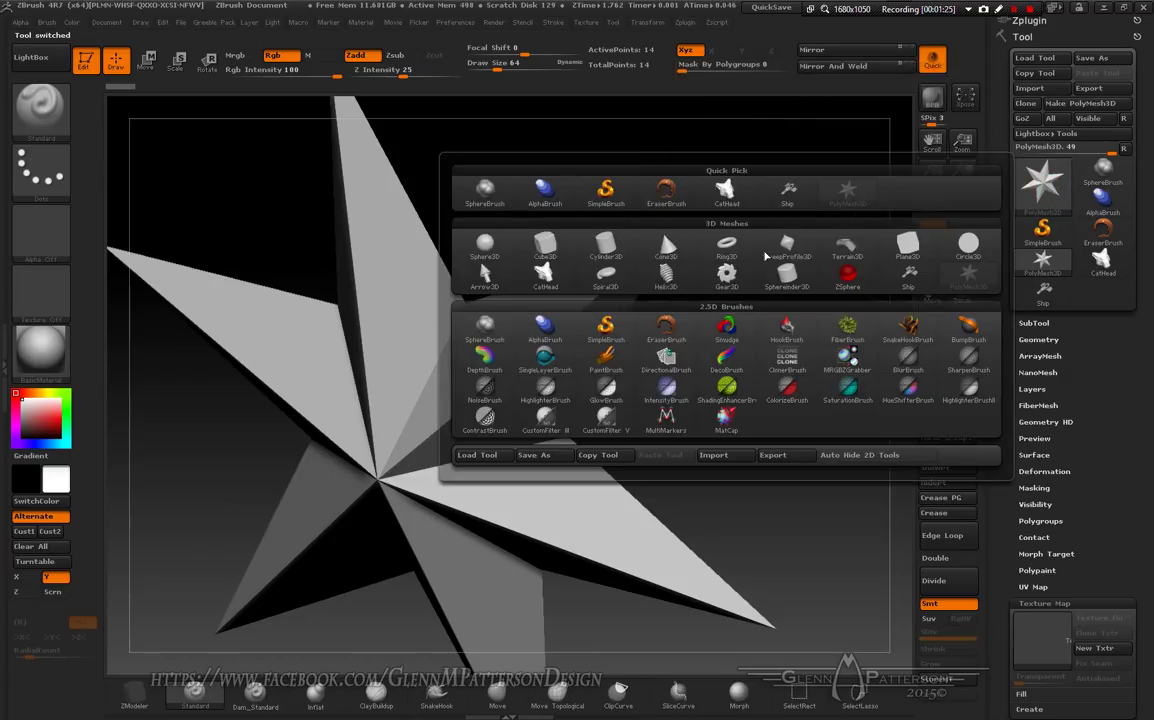
pyautogui.click(487, 247)
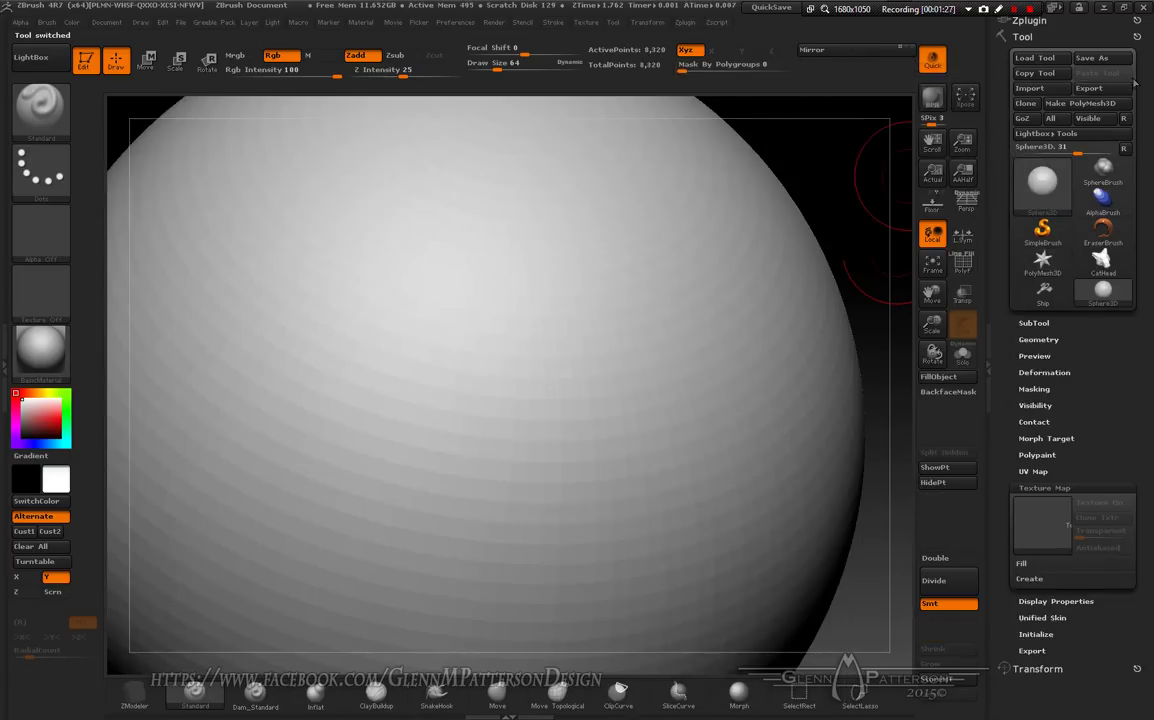
pyautogui.click(1093, 104)
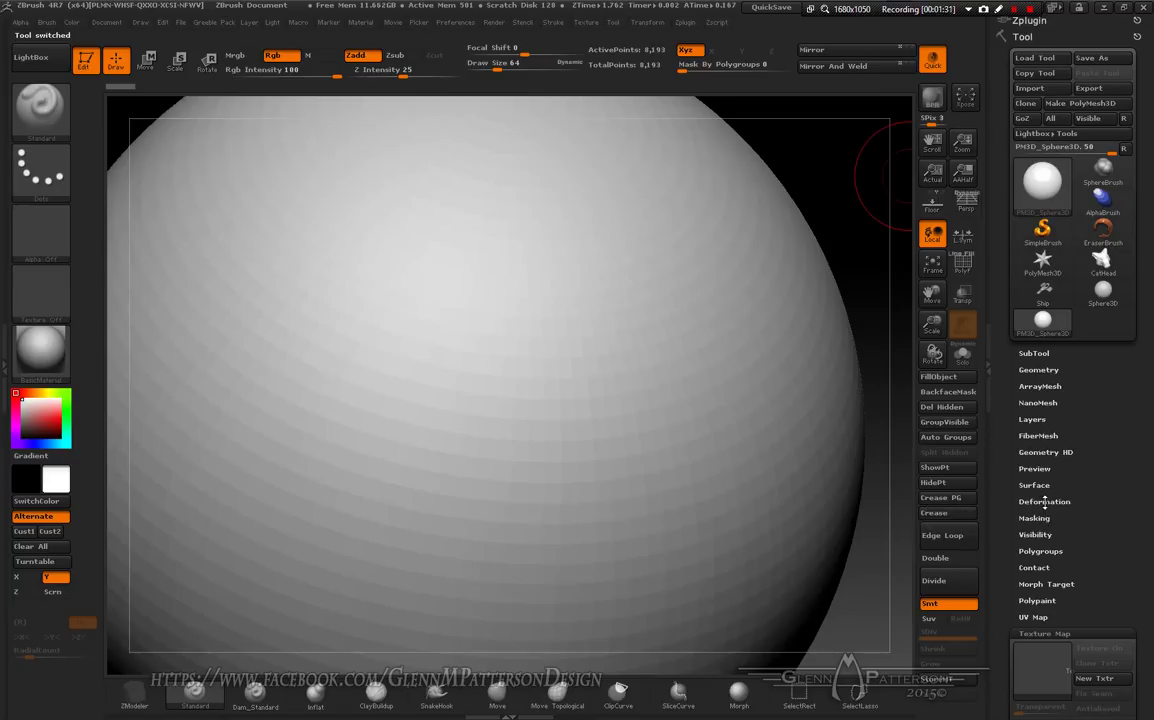
# Step: Turn the sphere into a DynaMesh at resolution 64 with Project turned off
pyautogui.moveTo(1067, 553); pyautogui.dragTo(1089, 485)
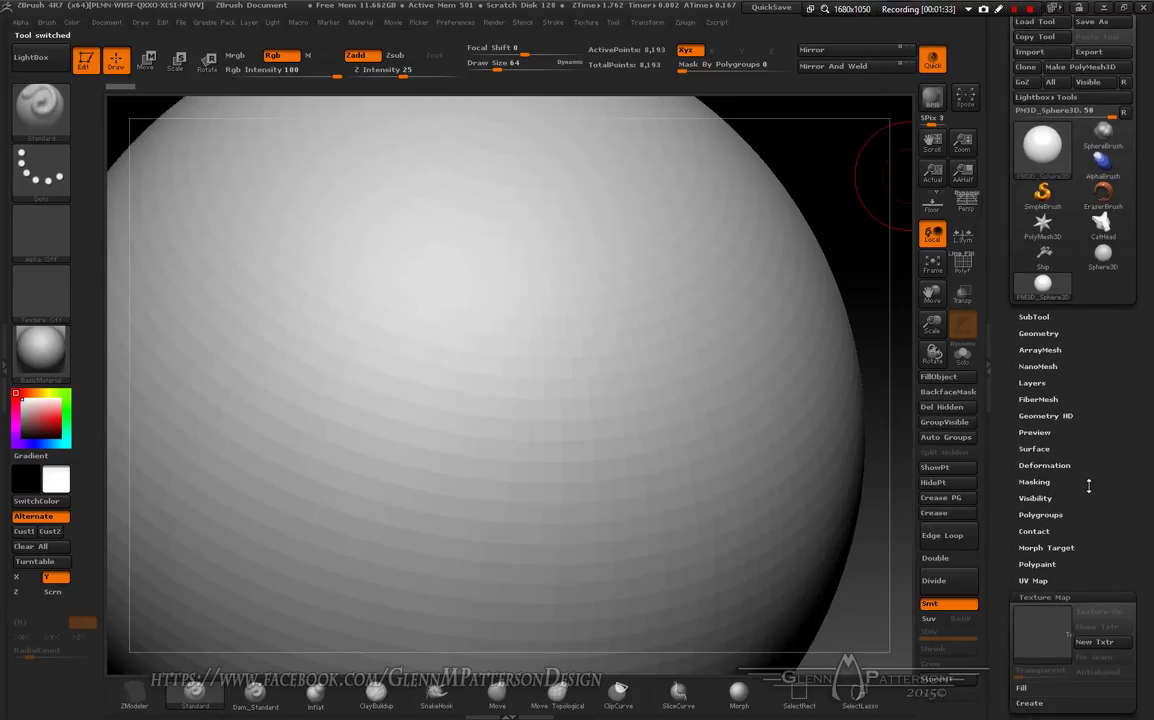
pyautogui.click(1039, 333)
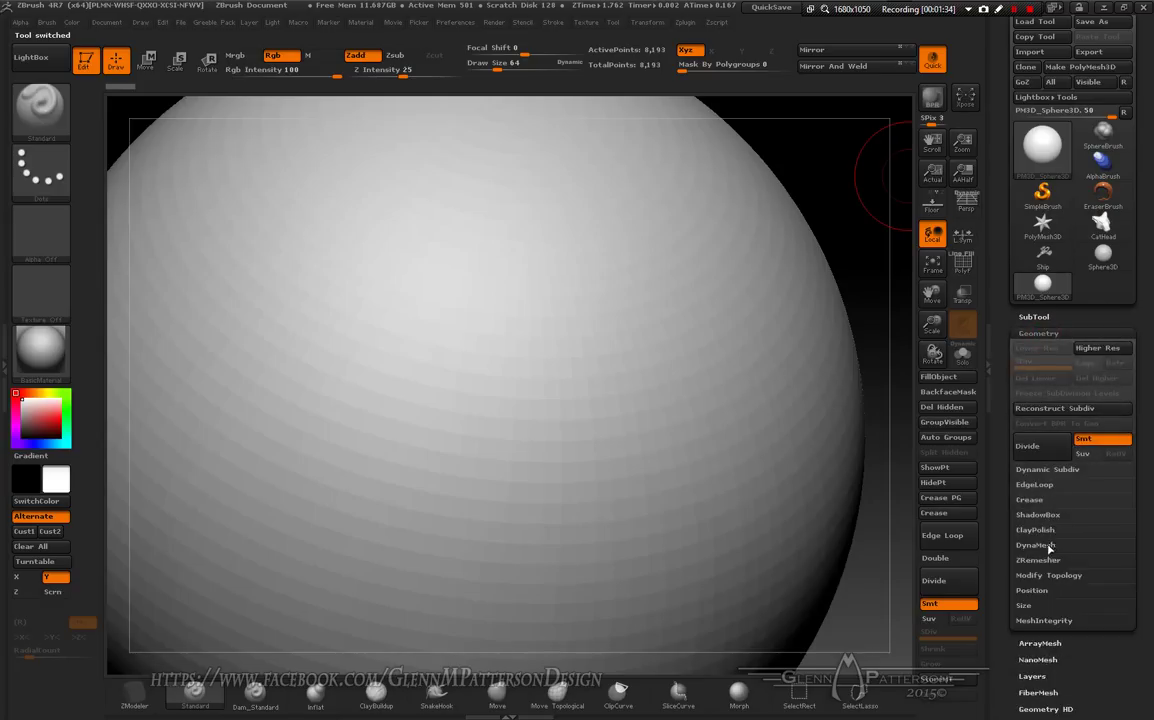
pyautogui.click(1035, 545)
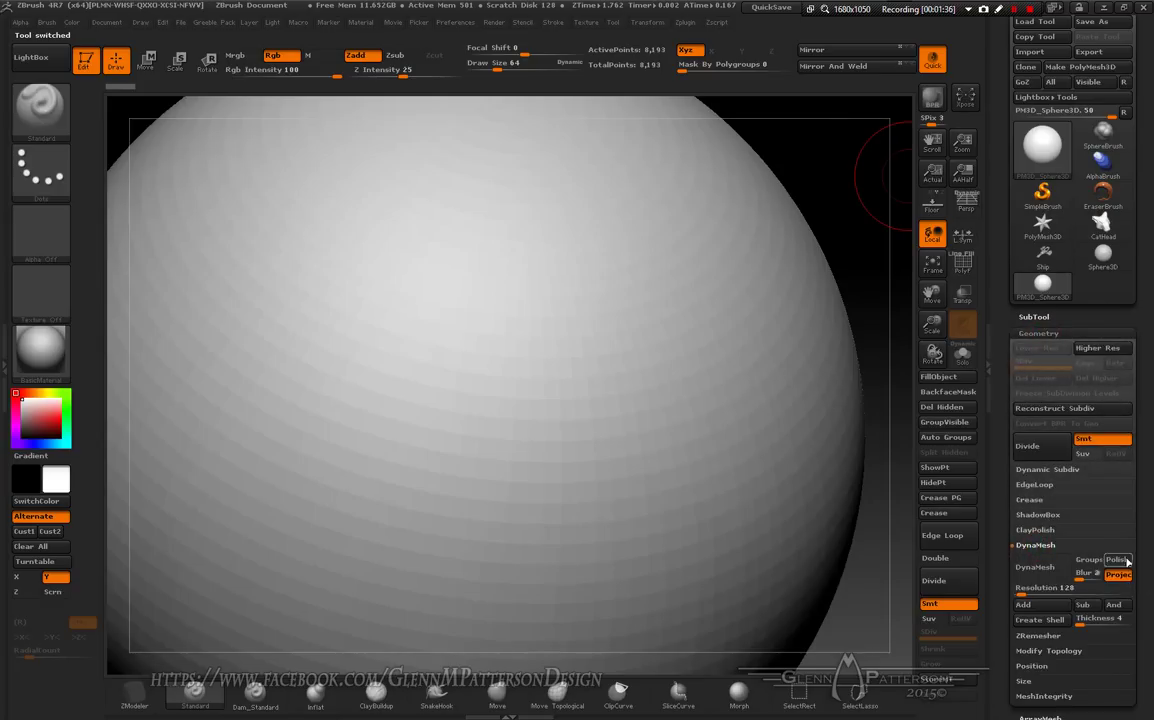
pyautogui.click(1116, 578)
pyautogui.click(1059, 587)
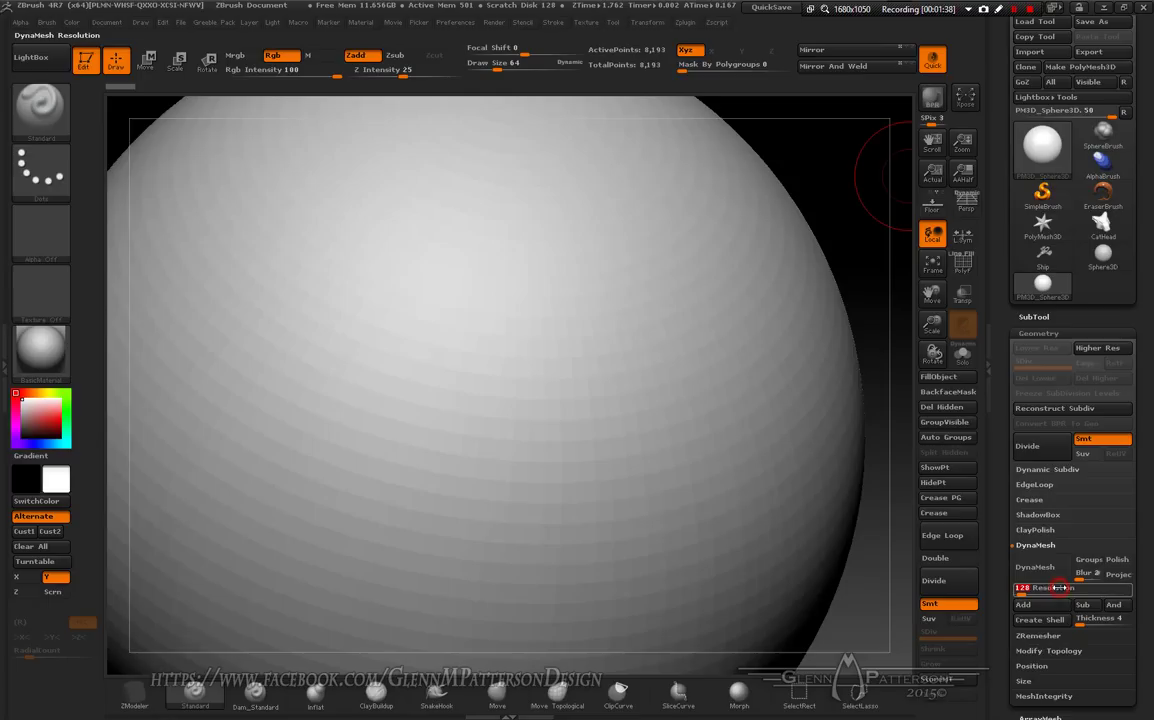
pyautogui.press('Return')
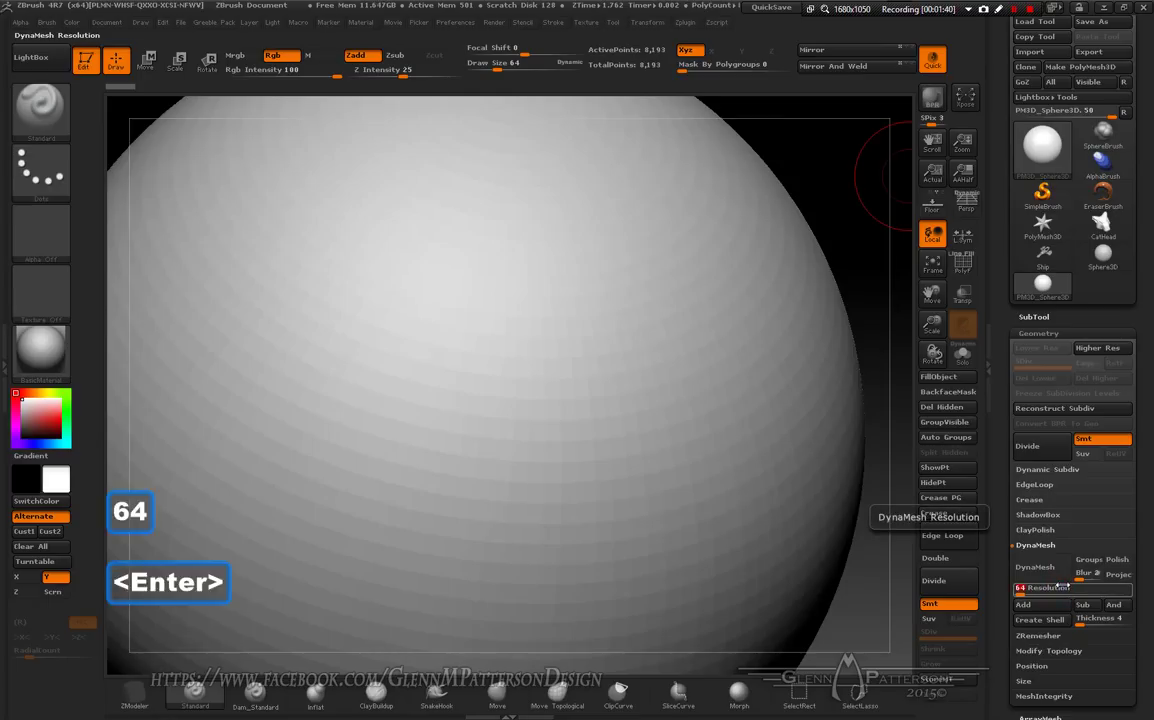
pyautogui.click(1044, 574)
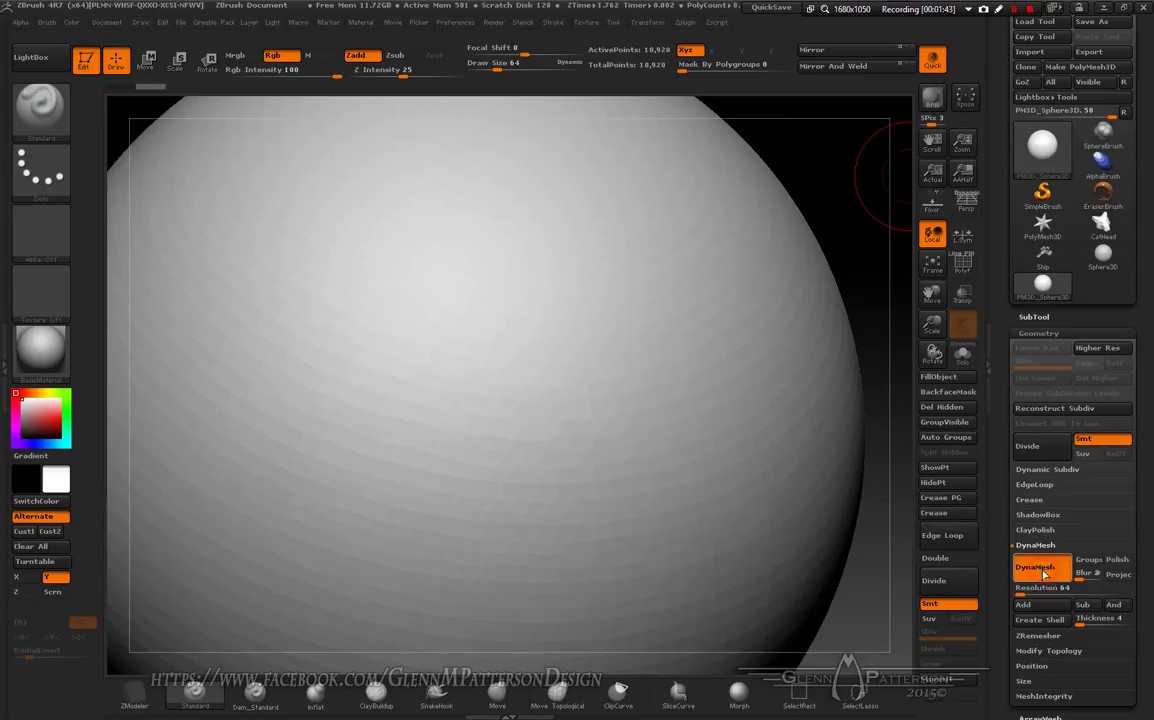
# Step: Display the polyframe on the sphere, fit it smaller in the canvas, and turn on X symmetry
pyautogui.click(962, 264)
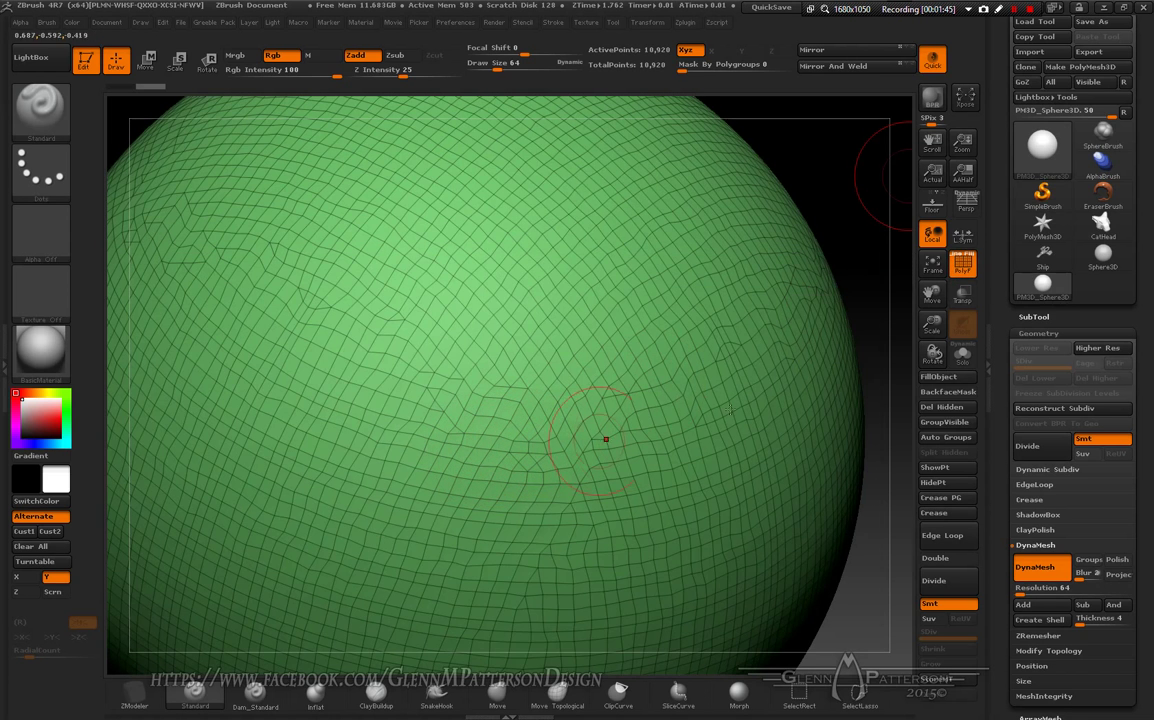
pyautogui.click(932, 266)
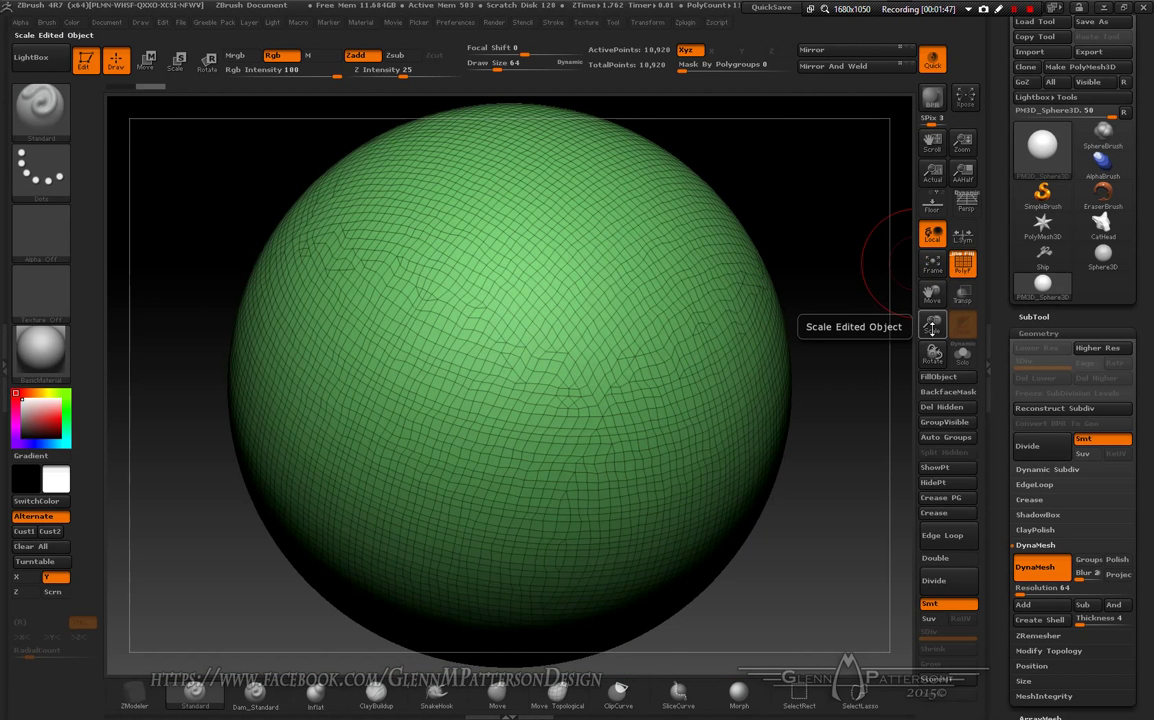
pyautogui.moveTo(932, 326); pyautogui.dragTo(766, 404)
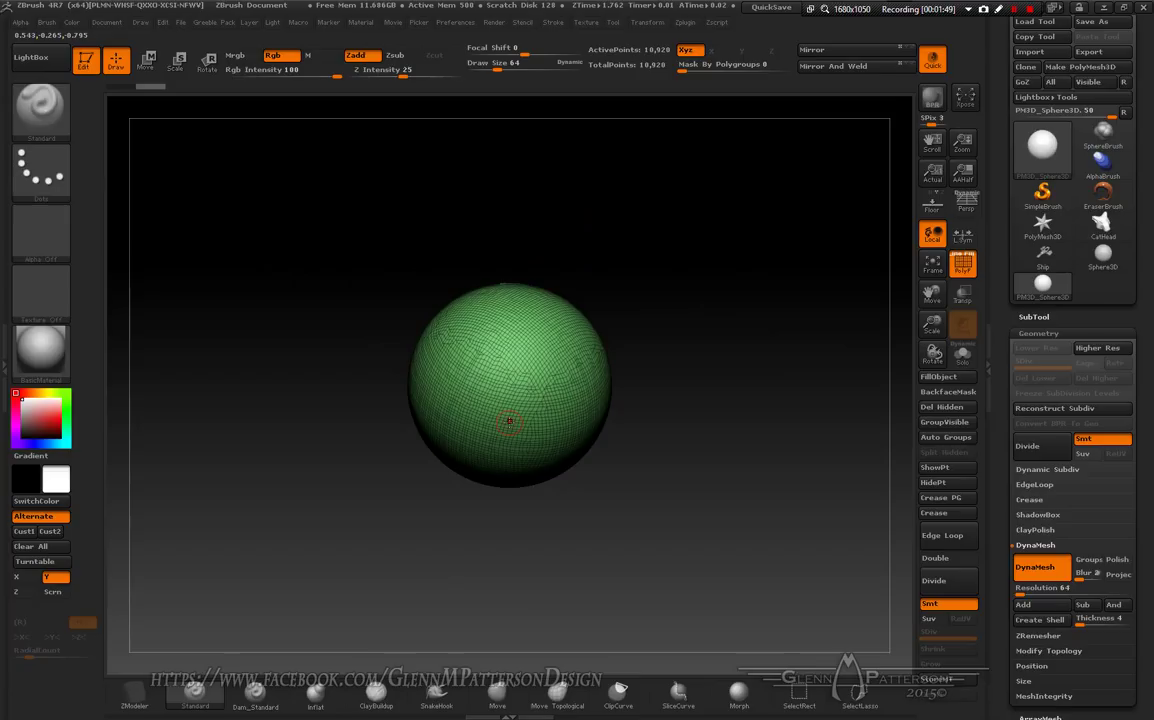
pyautogui.press('x')
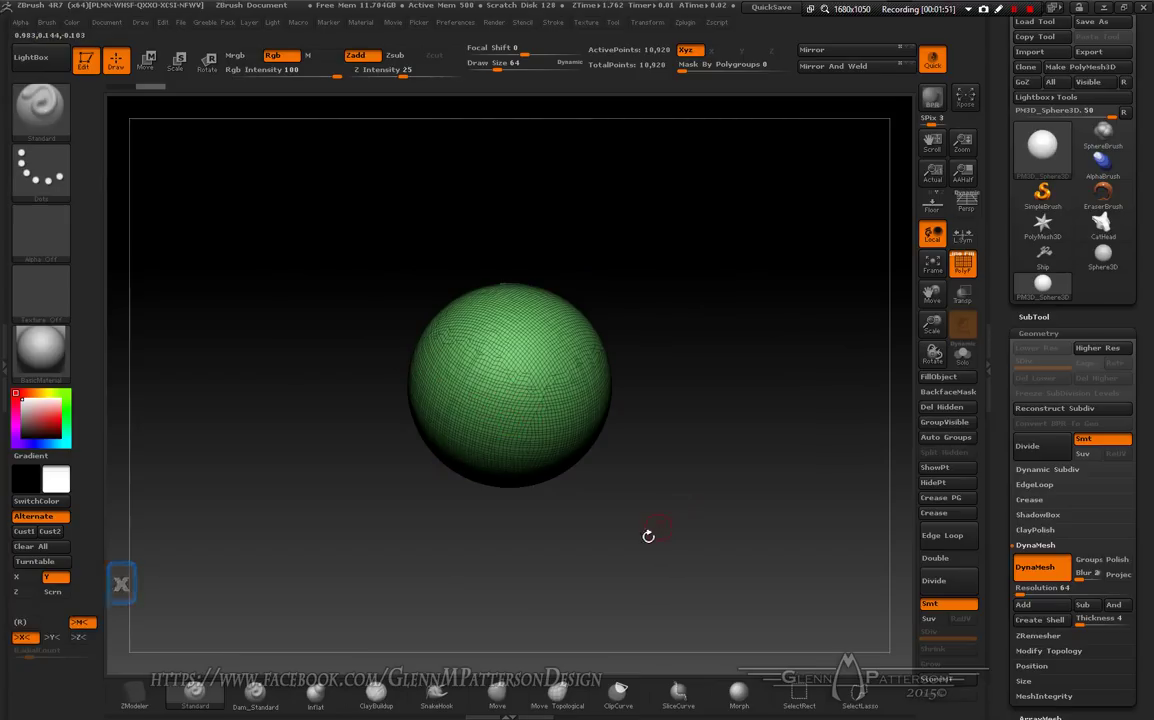
# Step: Using the Move brush at draw size 646, pull the sphere's sides out into symmetrical lobes and push the top between them inward
pyautogui.click(495, 703)
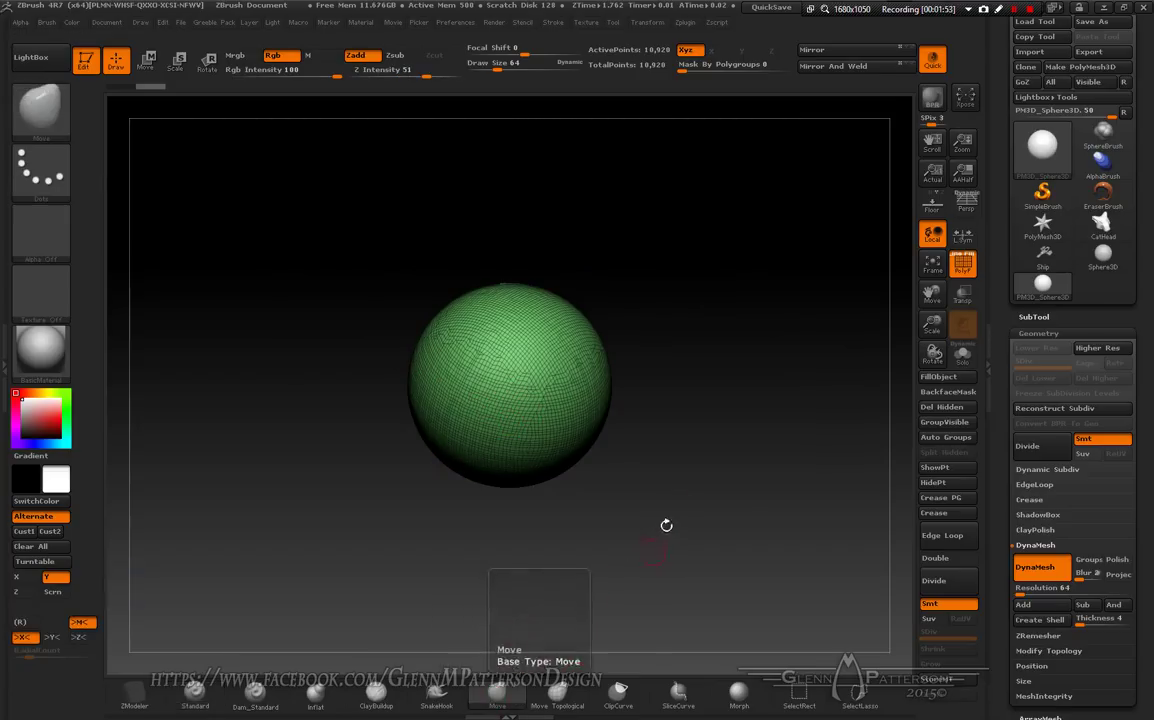
pyautogui.press('space')
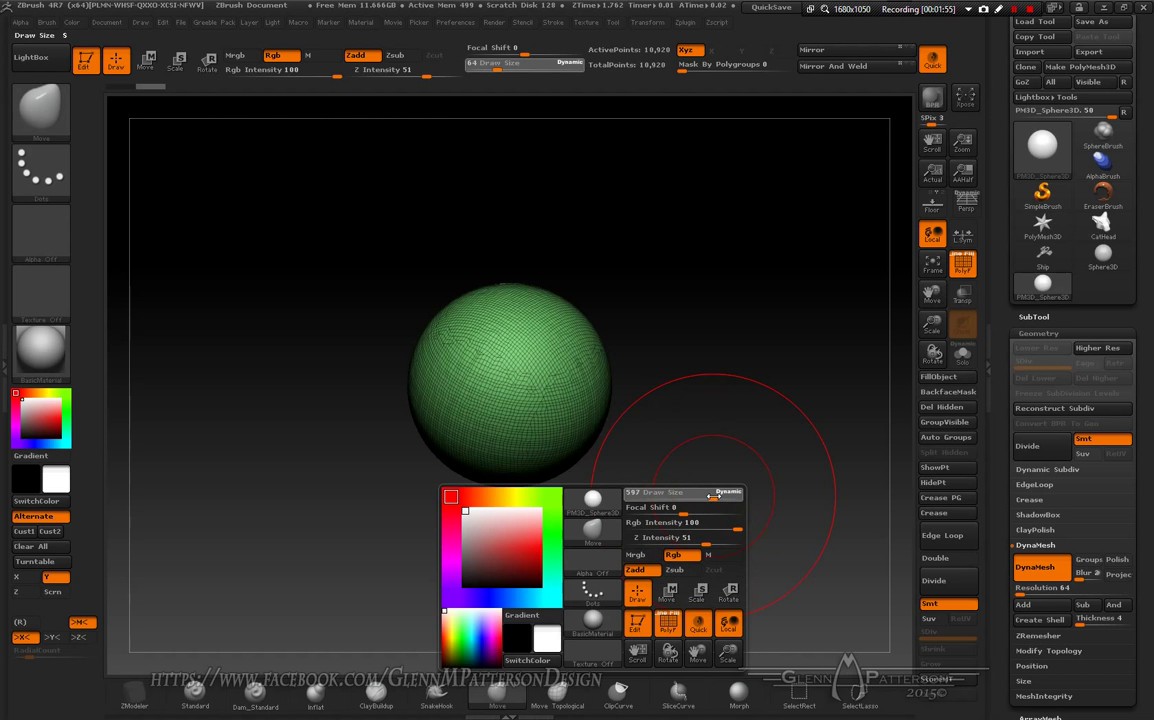
pyautogui.moveTo(712, 495); pyautogui.dragTo(718, 495)
pyautogui.moveTo(567, 379)
pyautogui.mouseDown()
pyautogui.moveTo(653, 298)
pyautogui.moveTo(744, 311)
pyautogui.moveTo(742, 324)
pyautogui.mouseUp()
pyautogui.moveTo(535, 279); pyautogui.dragTo(530, 338)
pyautogui.moveTo(669, 524); pyautogui.dragTo(651, 429)
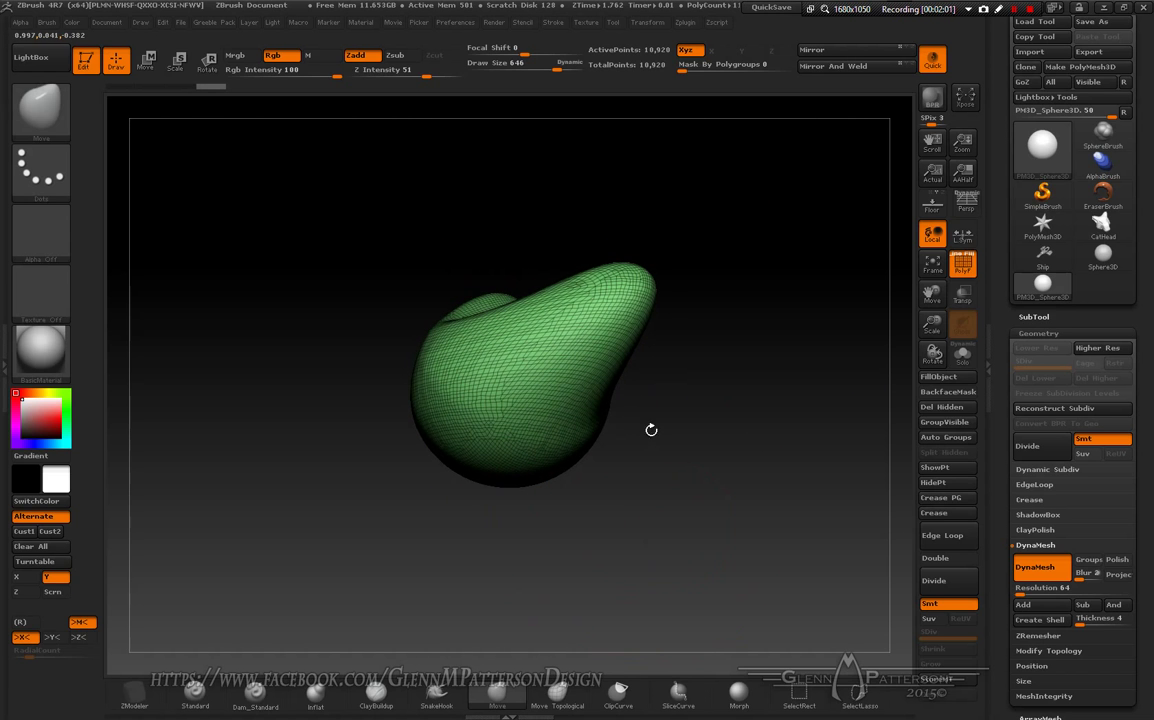
# Step: Pull the lower end of the form outward and reshape its front with the Move brush into a three-lobed shape
pyautogui.moveTo(439, 444)
pyautogui.mouseDown()
pyautogui.moveTo(443, 433)
pyautogui.moveTo(378, 474)
pyautogui.mouseUp()
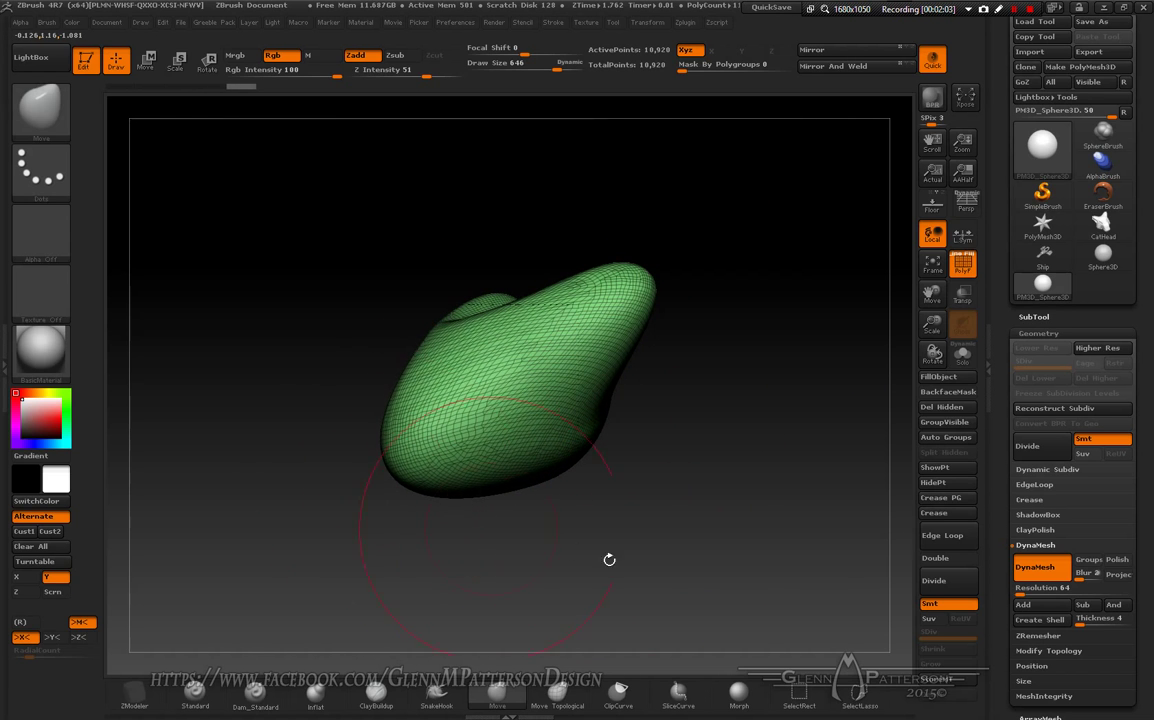
pyautogui.moveTo(655, 574)
pyautogui.mouseDown()
pyautogui.moveTo(707, 596)
pyautogui.moveTo(470, 300)
pyautogui.mouseUp()
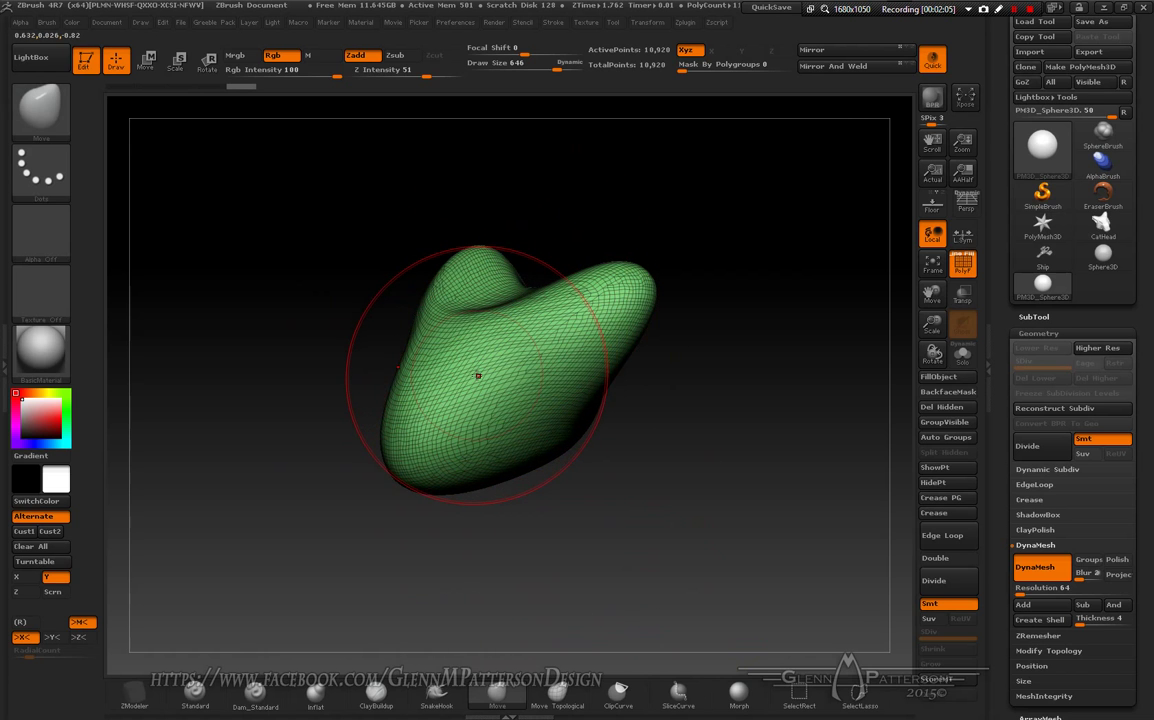
pyautogui.moveTo(631, 474); pyautogui.dragTo(669, 480)
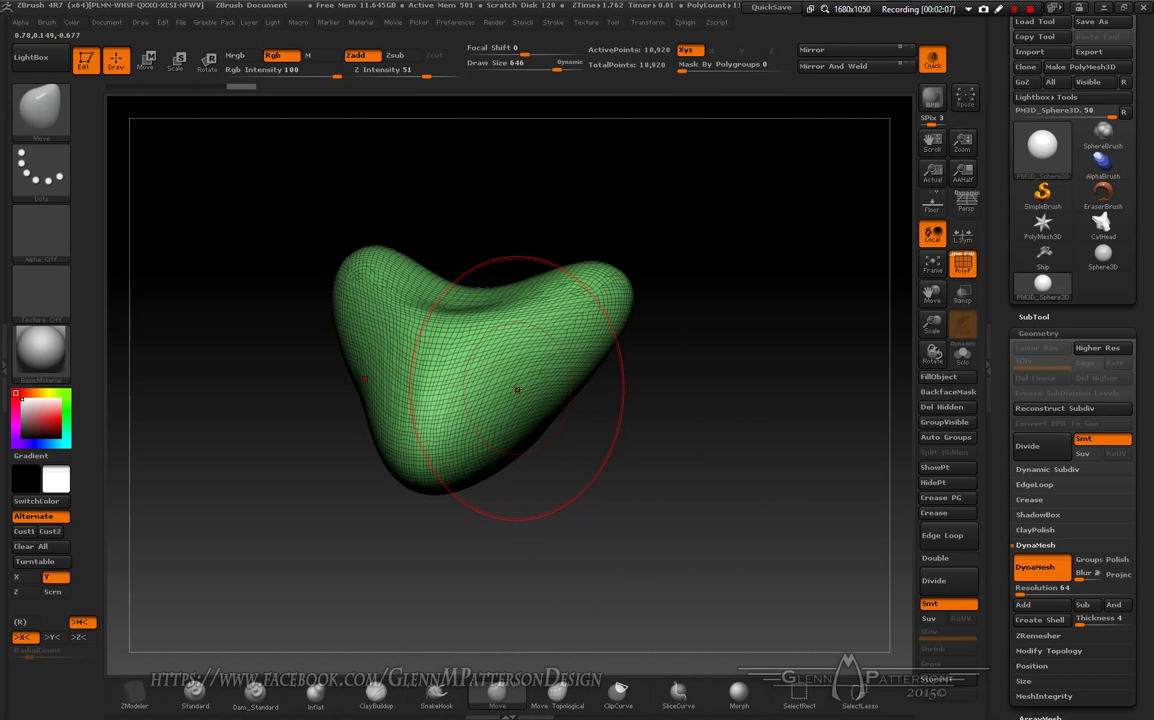
pyautogui.moveTo(517, 389); pyautogui.dragTo(480, 372)
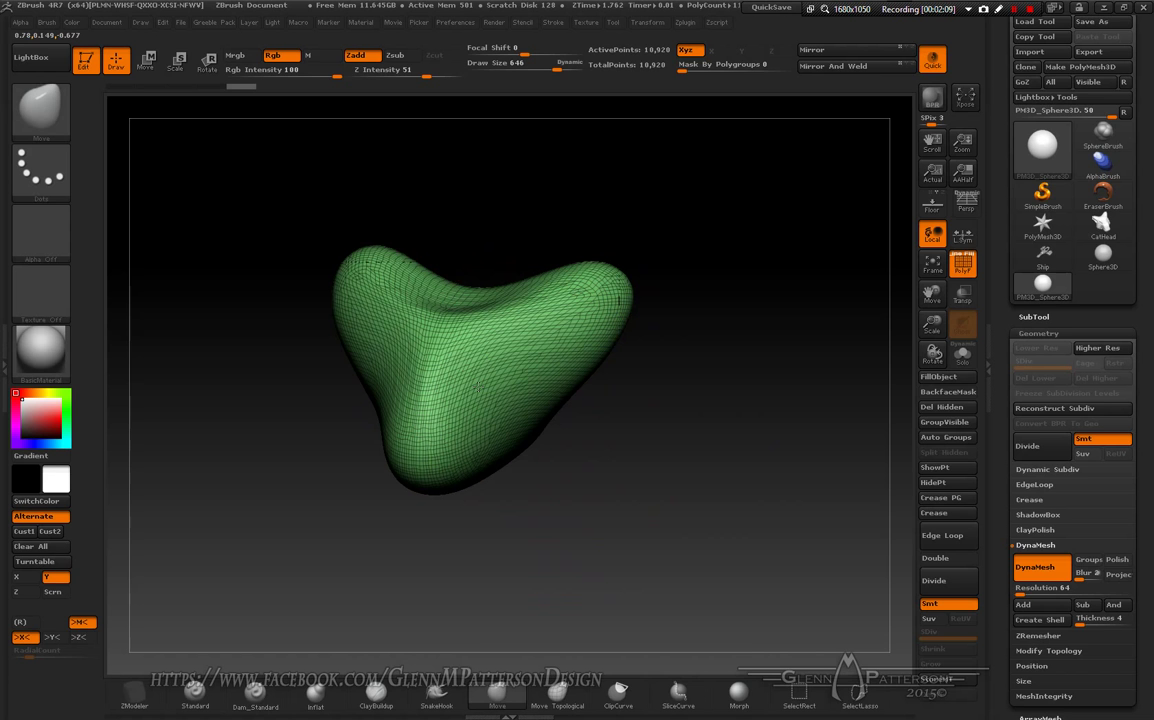
pyautogui.moveTo(677, 500); pyautogui.dragTo(691, 534)
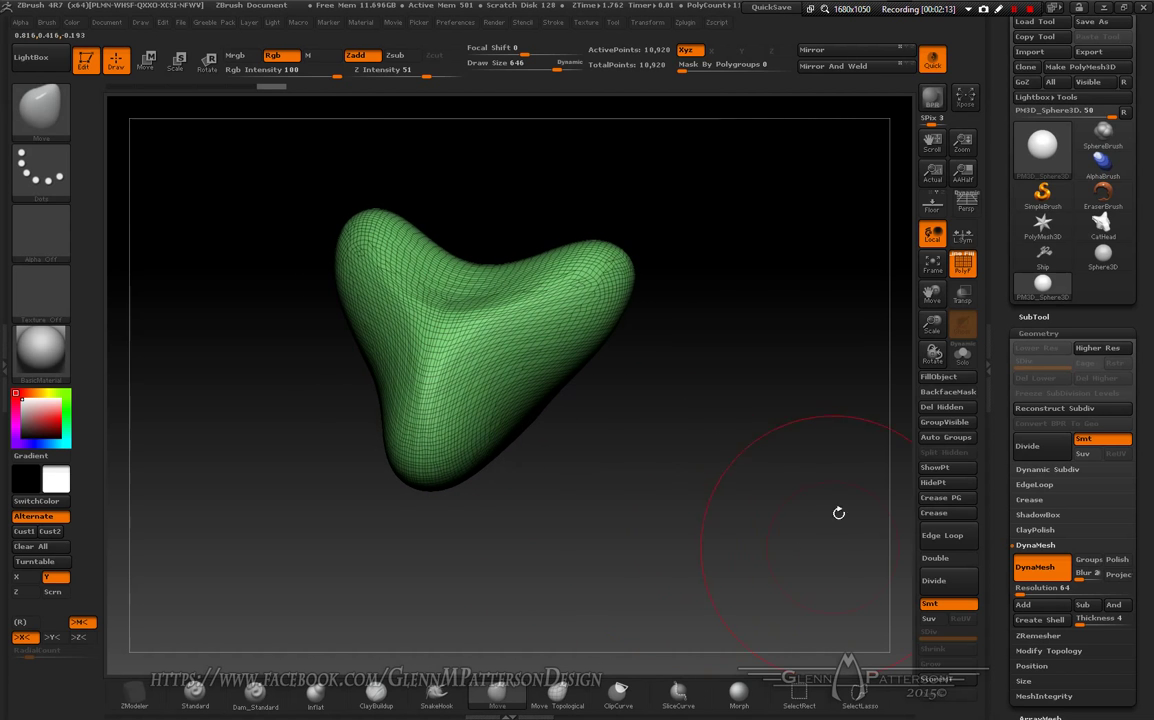
# Step: Choose the SliceCurve brush and slice a curved polygroup along the outer side of the form, from the upper lobe to the lower tip
pyautogui.click(680, 698)
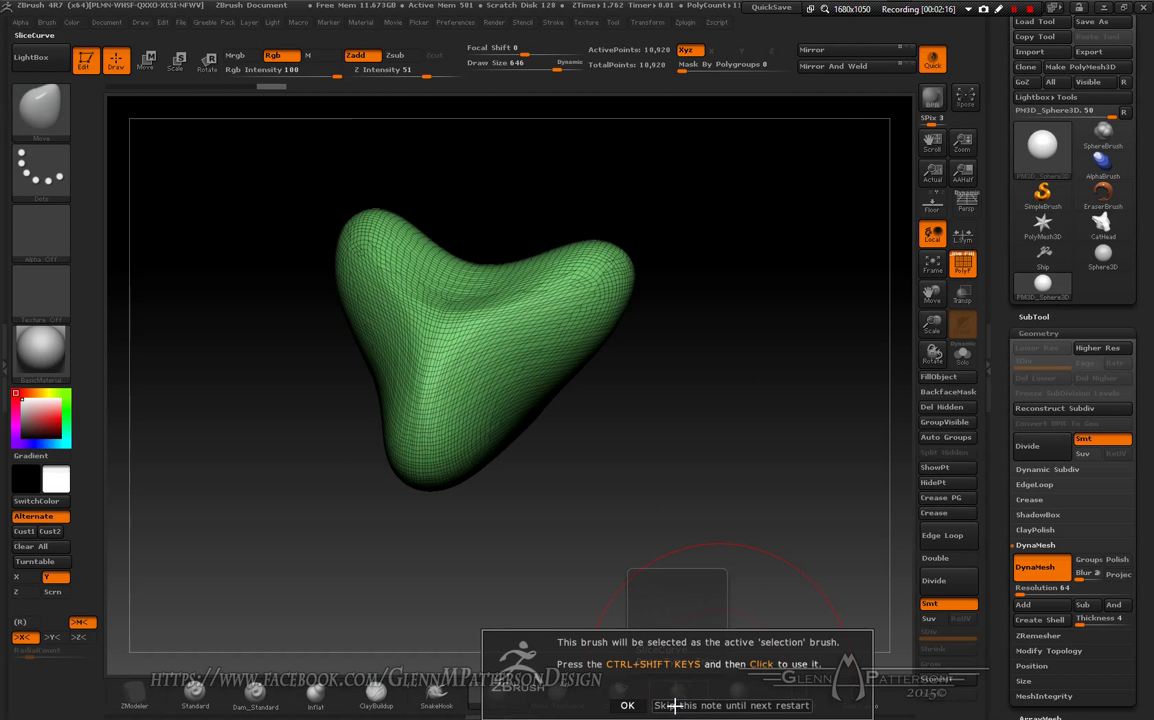
pyautogui.click(672, 705)
pyautogui.moveTo(600, 487)
pyautogui.mouseDown()
pyautogui.moveTo(550, 438)
pyautogui.moveTo(621, 490)
pyautogui.mouseUp()
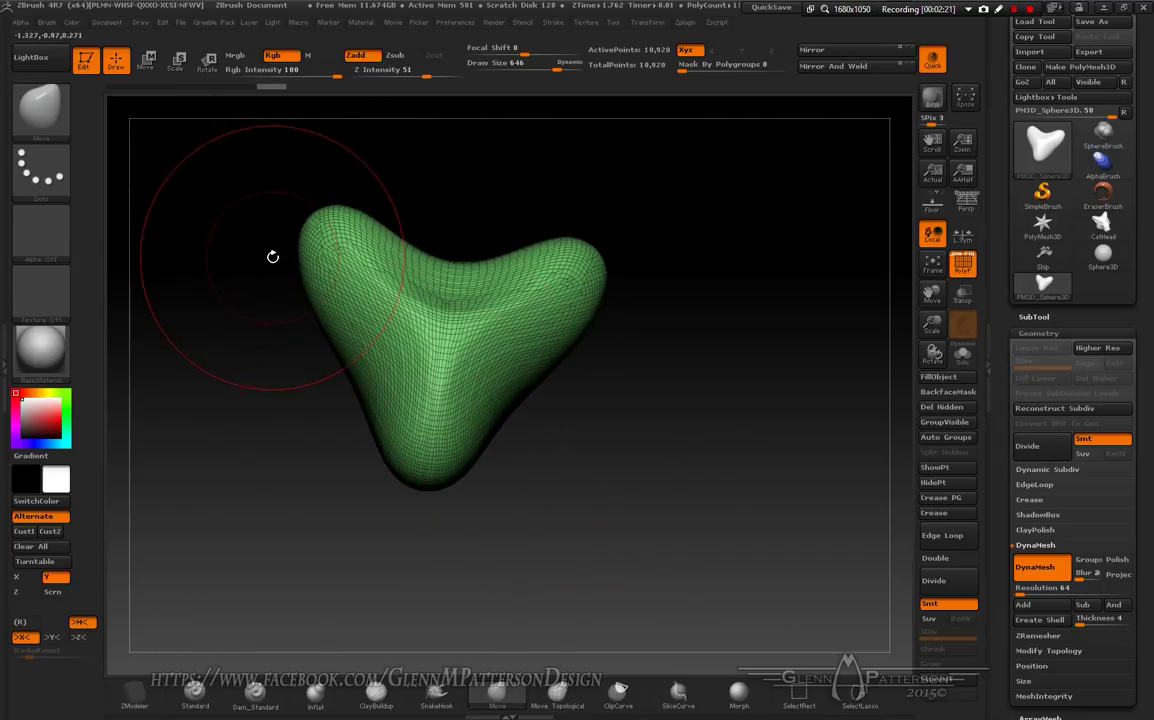
pyautogui.hotkey('ctrl', 'shift')
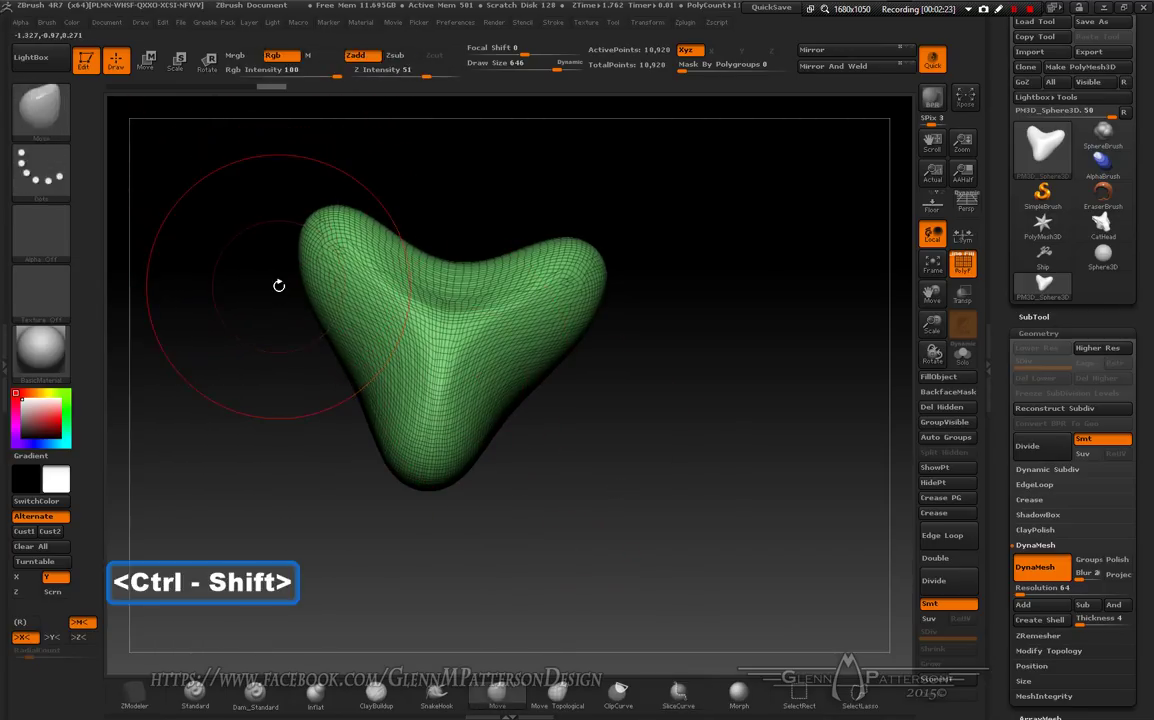
pyautogui.moveTo(264, 223)
pyautogui.keyDown('ctrl'); pyautogui.keyDown('shift'); pyautogui.mouseDown()
pyautogui.moveTo(372, 281)
pyautogui.moveTo(405, 517)
pyautogui.mouseUp(); pyautogui.keyUp('shift'); pyautogui.keyUp('ctrl')
pyautogui.press('alt')
pyautogui.press('alt')
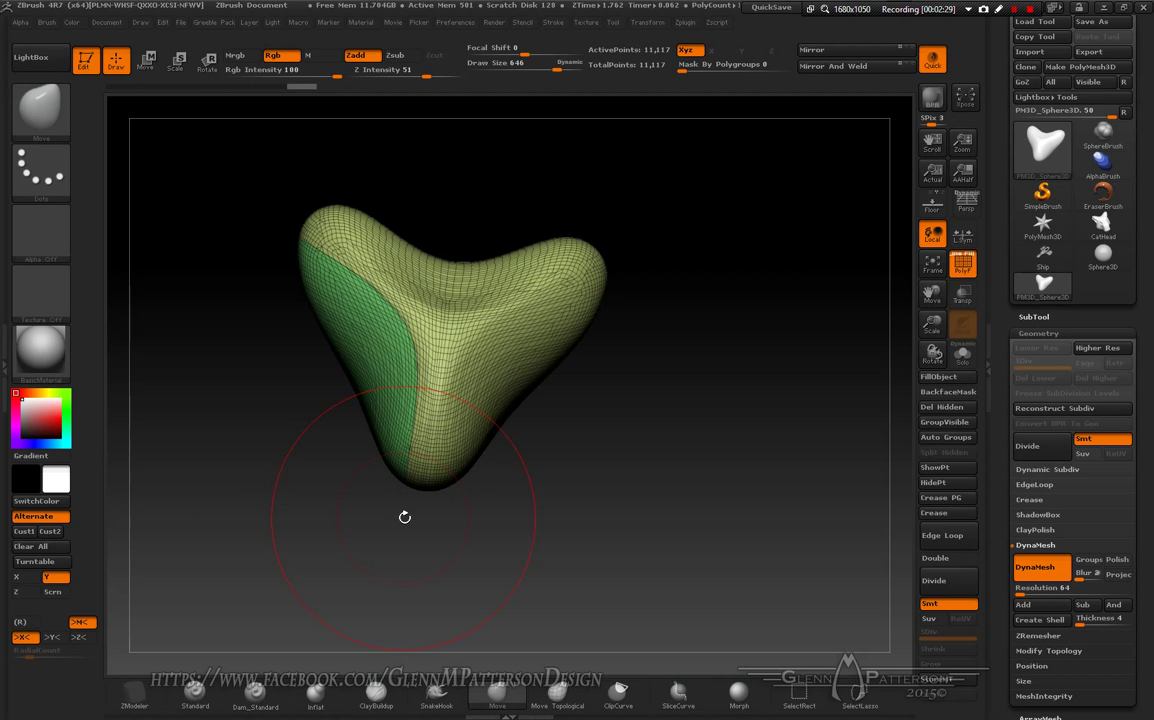
# Step: With SliceCurve, slice a curved polygroup along the back of the form's top edge, from one upper lobe to the other
pyautogui.moveTo(616, 510); pyautogui.dragTo(572, 542)
pyautogui.hotkey('ctrl', 'shift')
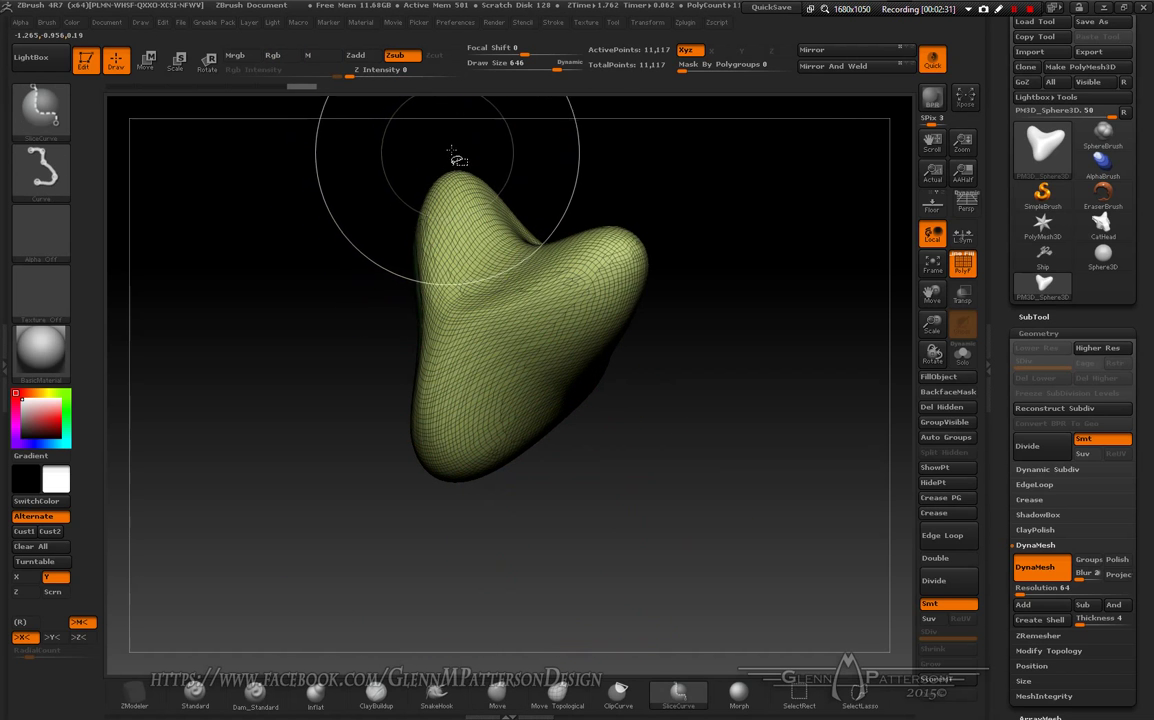
pyautogui.moveTo(461, 142)
pyautogui.keyDown('ctrl'); pyautogui.keyDown('shift'); pyautogui.mouseDown()
pyautogui.moveTo(461, 198)
pyautogui.moveTo(494, 256)
pyautogui.moveTo(704, 243)
pyautogui.mouseUp(); pyautogui.keyUp('shift'); pyautogui.keyUp('ctrl')
pyautogui.press('alt')
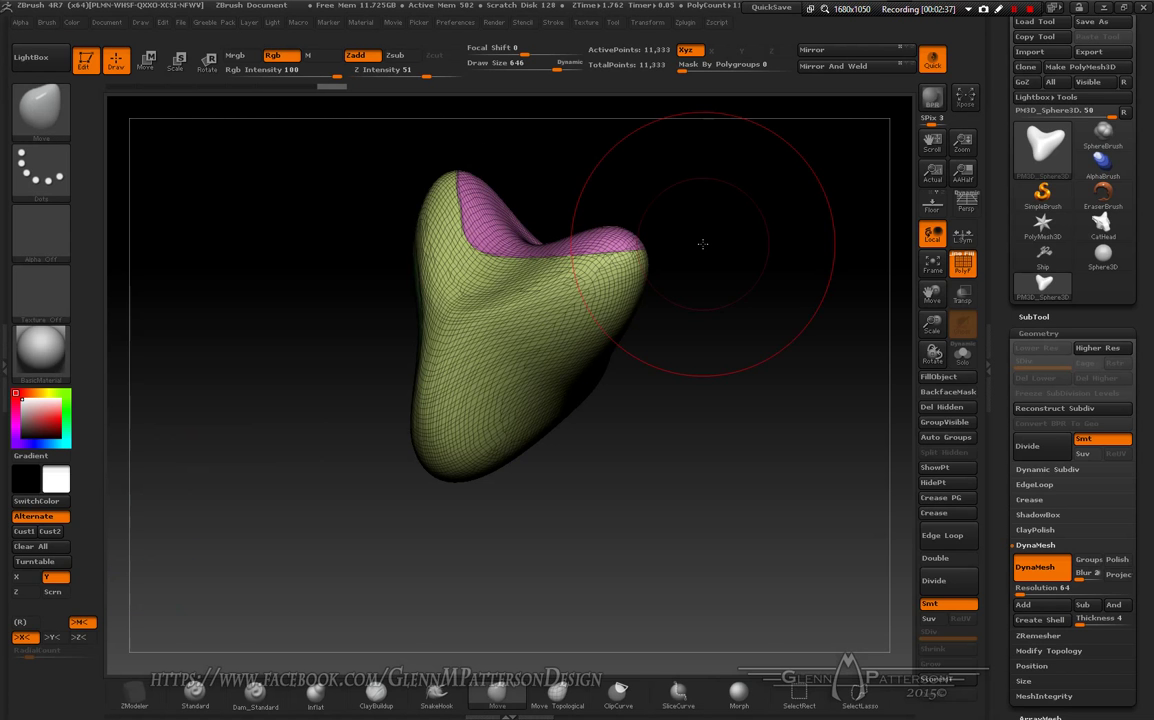
pyautogui.moveTo(592, 501)
pyautogui.mouseDown()
pyautogui.moveTo(649, 501)
pyautogui.moveTo(613, 505)
pyautogui.mouseUp()
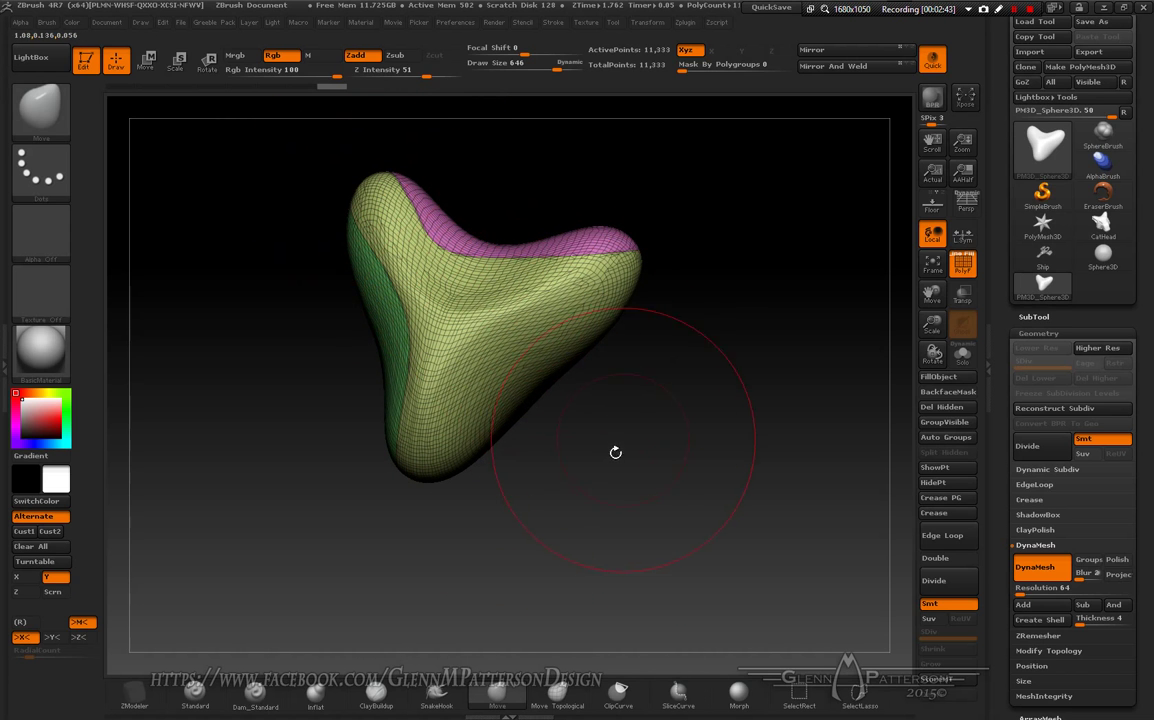
pyautogui.moveTo(613, 453)
pyautogui.mouseDown()
pyautogui.moveTo(577, 360)
pyautogui.moveTo(625, 400)
pyautogui.mouseUp()
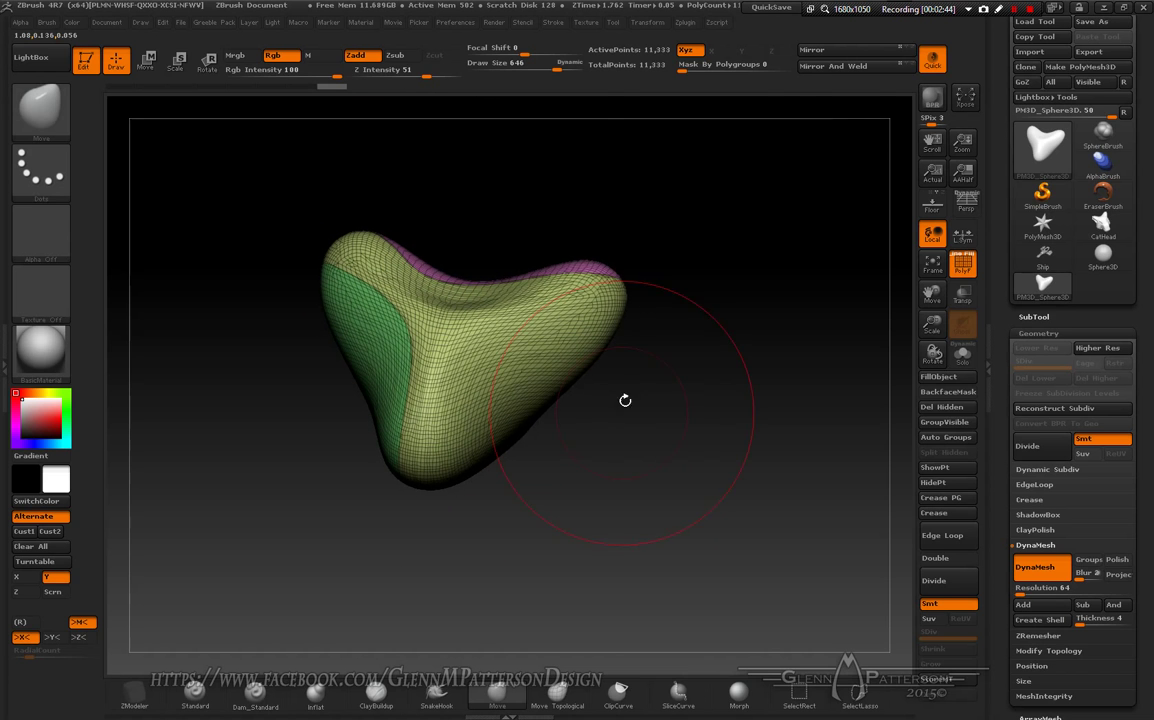
# Step: Mirror and weld the form, isolate the side polygroups with their small adjoining patch, merge them into one group, and unhide the rest
pyautogui.click(837, 67)
pyautogui.moveTo(773, 453)
pyautogui.mouseDown()
pyautogui.moveTo(757, 435)
pyautogui.moveTo(646, 515)
pyautogui.moveTo(569, 376)
pyautogui.mouseUp()
pyautogui.keyDown('ctrl'); pyautogui.keyDown('shift'); pyautogui.click(590, 360); pyautogui.keyUp('shift'); pyautogui.keyUp('ctrl')
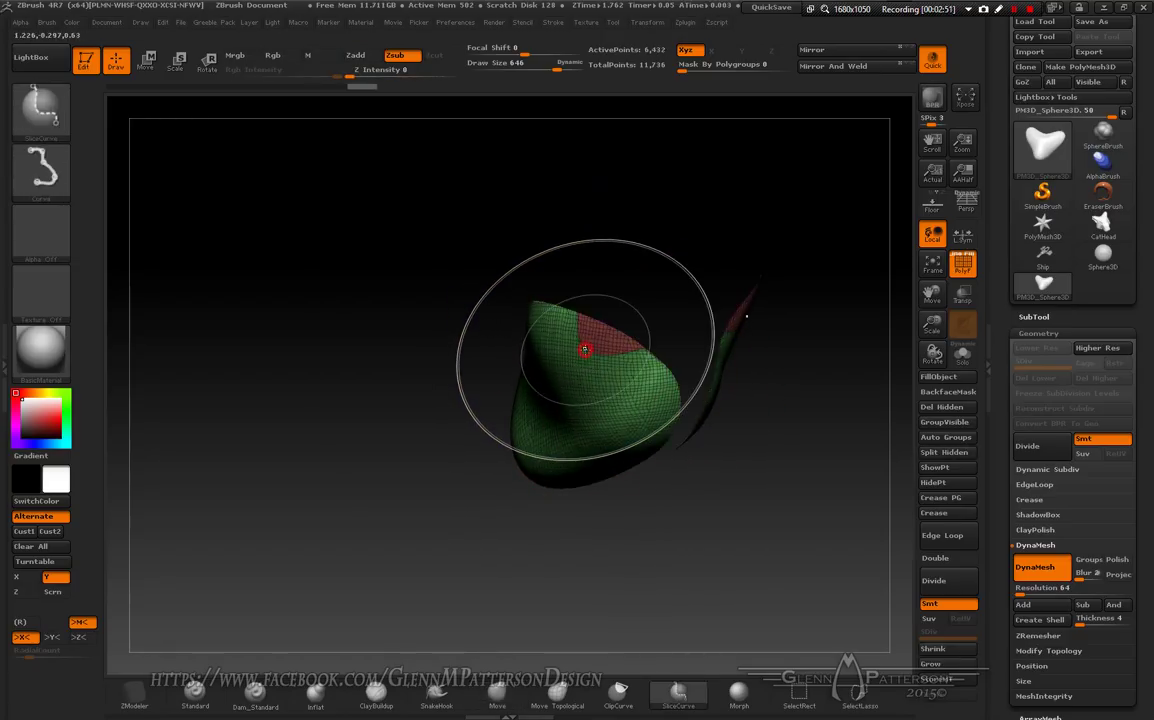
pyautogui.click(944, 422)
pyautogui.moveTo(885, 473); pyautogui.dragTo(708, 546)
pyautogui.keyDown('ctrl'); pyautogui.keyDown('shift'); pyautogui.click(700, 546); pyautogui.keyUp('shift'); pyautogui.keyUp('ctrl')
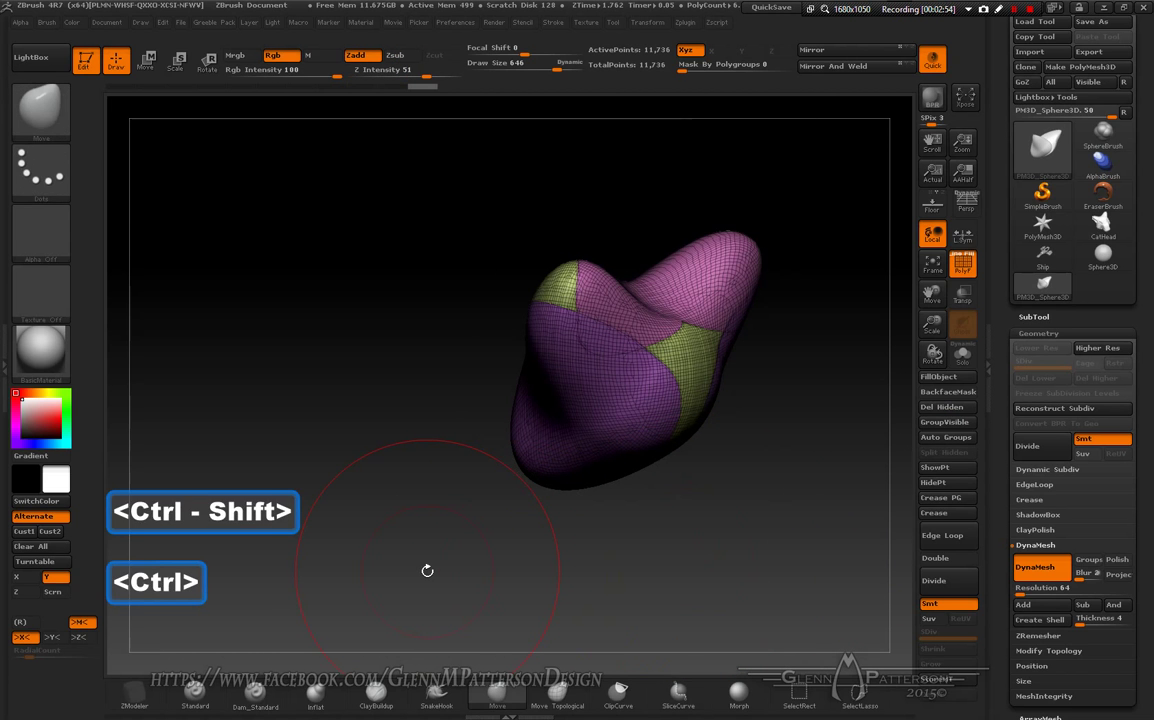
pyautogui.moveTo(518, 595); pyautogui.dragTo(749, 571)
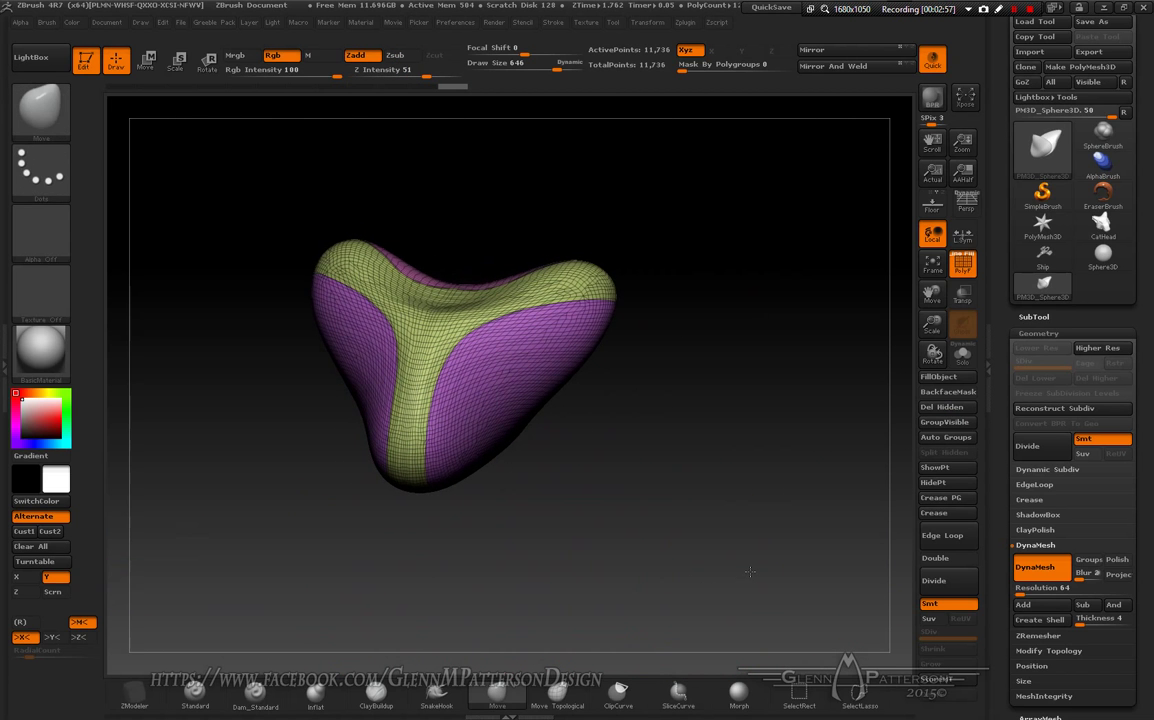
# Step: Apply the Polish By Groups deformation to the form and repeat it with the polyframe hidden
pyautogui.scroll(-3, 1142, 294)
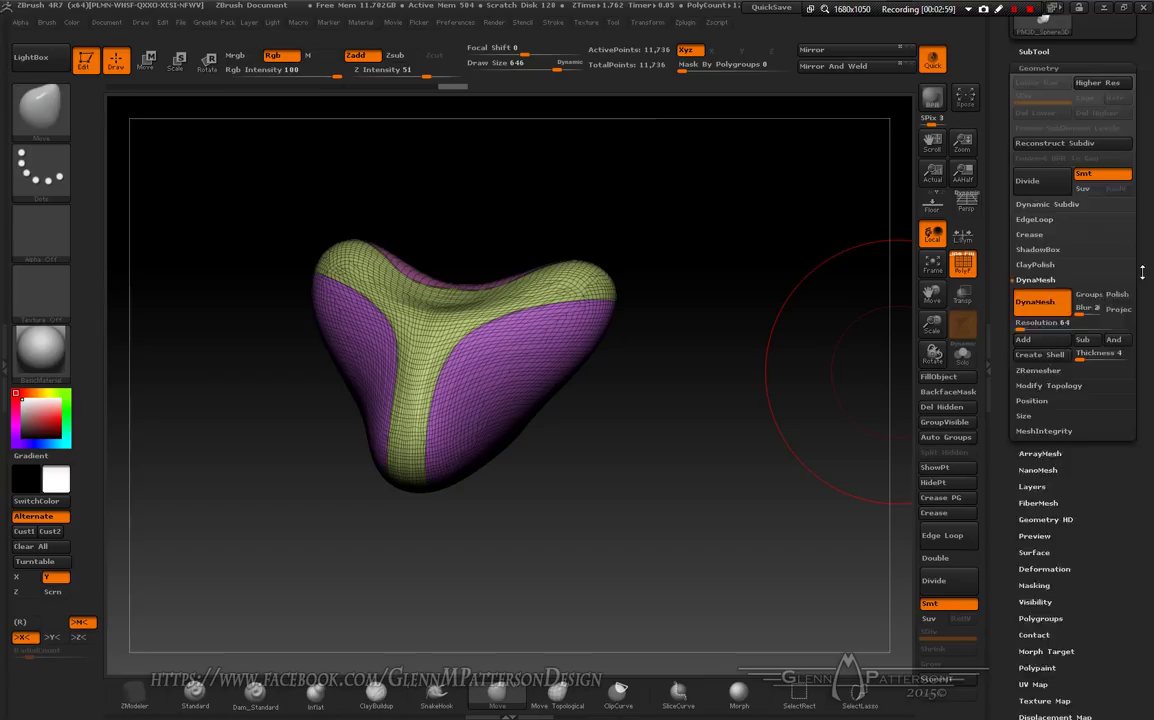
pyautogui.click(1045, 655)
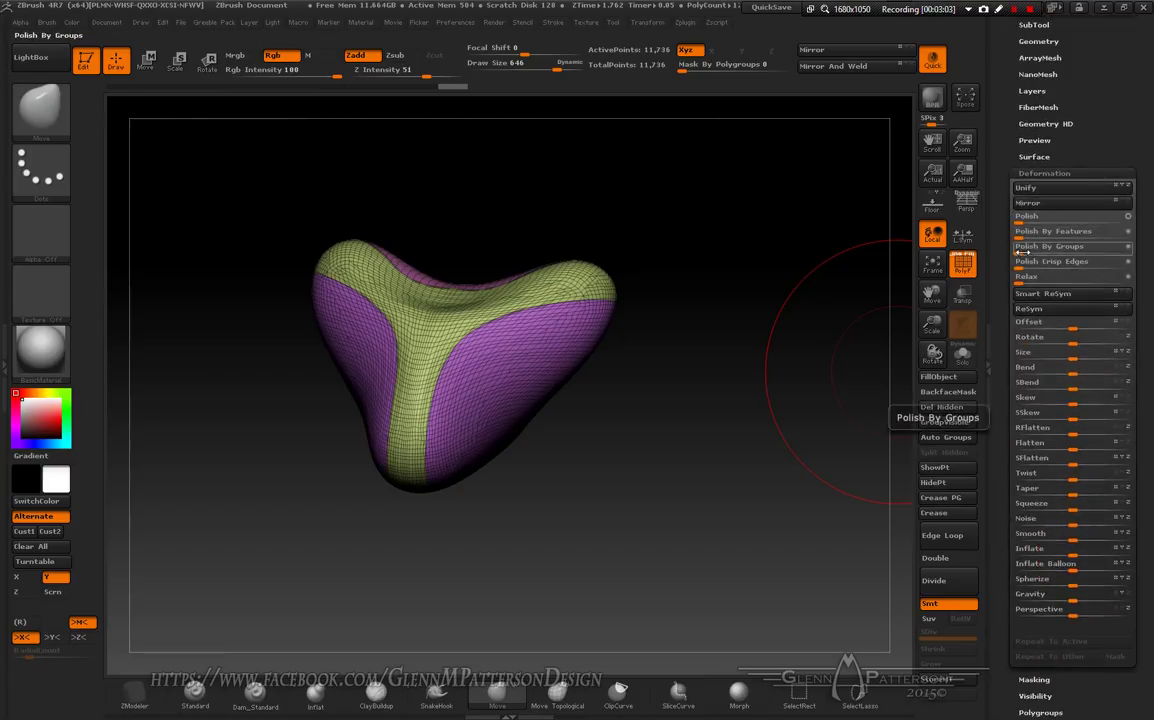
pyautogui.moveTo(1022, 253); pyautogui.dragTo(1126, 252)
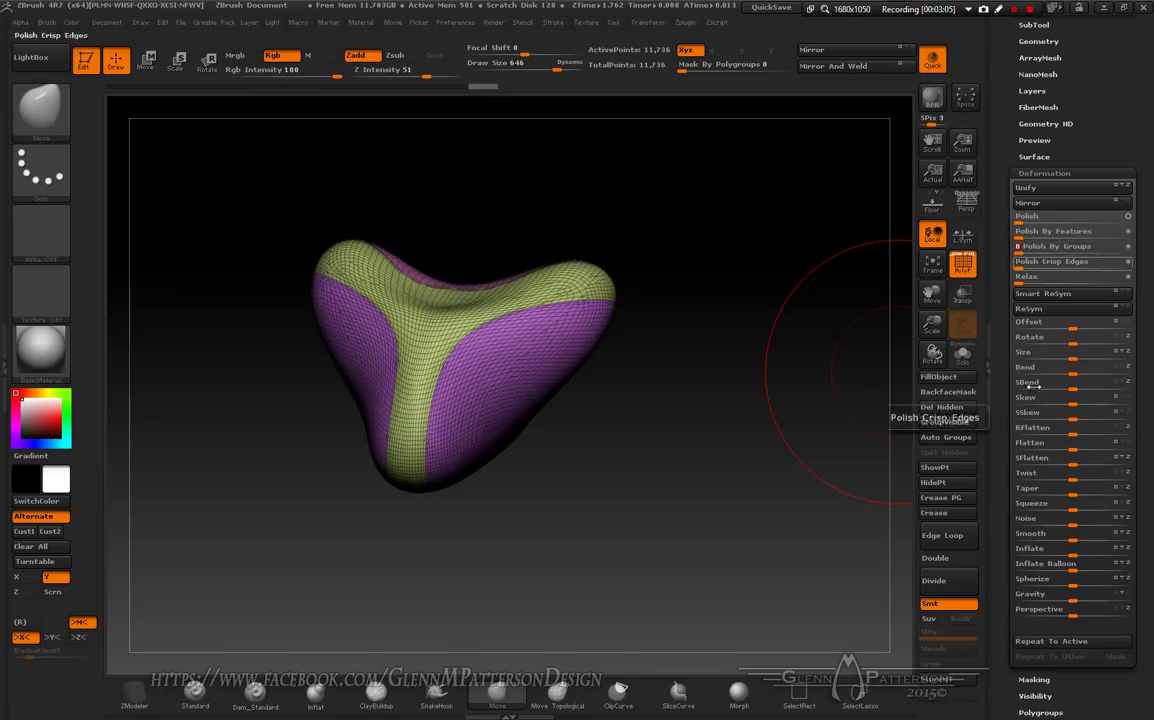
pyautogui.click(962, 266)
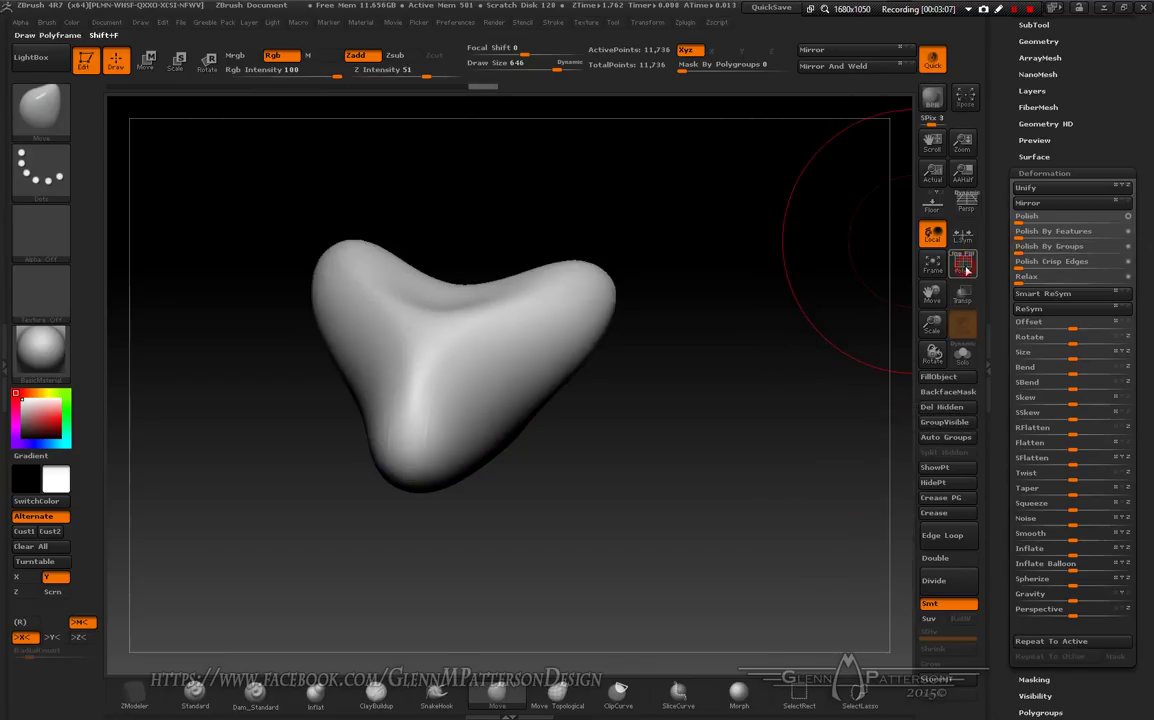
pyautogui.click(1039, 644)
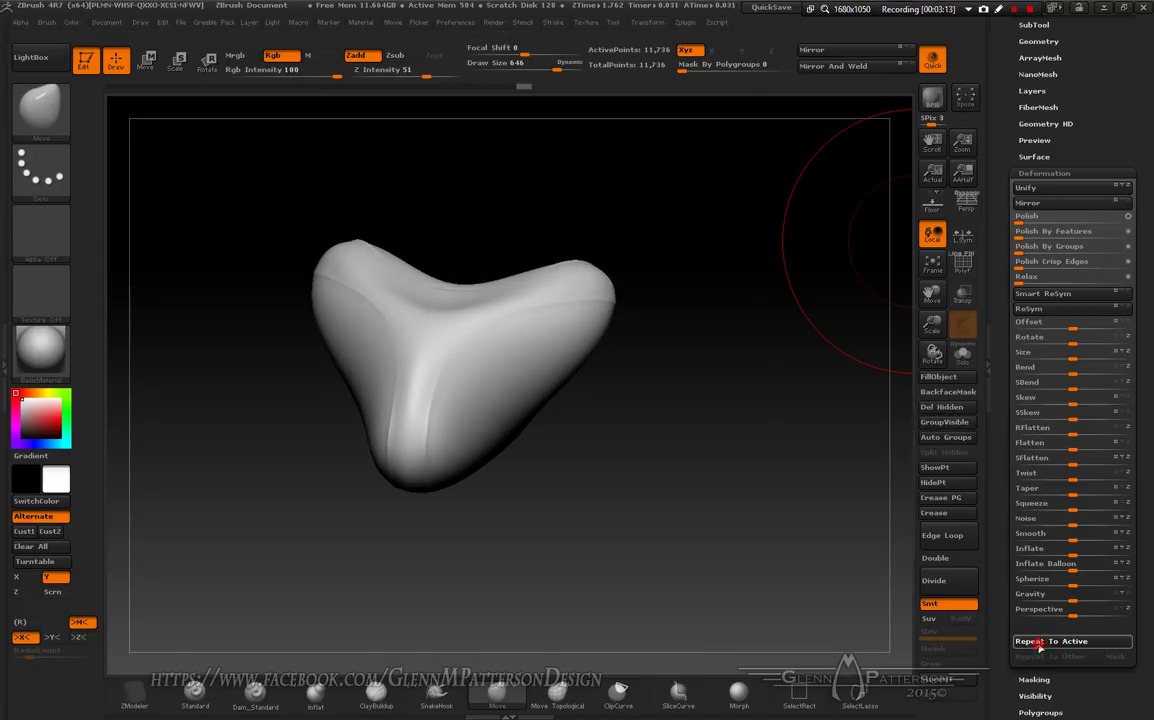
pyautogui.moveTo(538, 495); pyautogui.dragTo(612, 437)
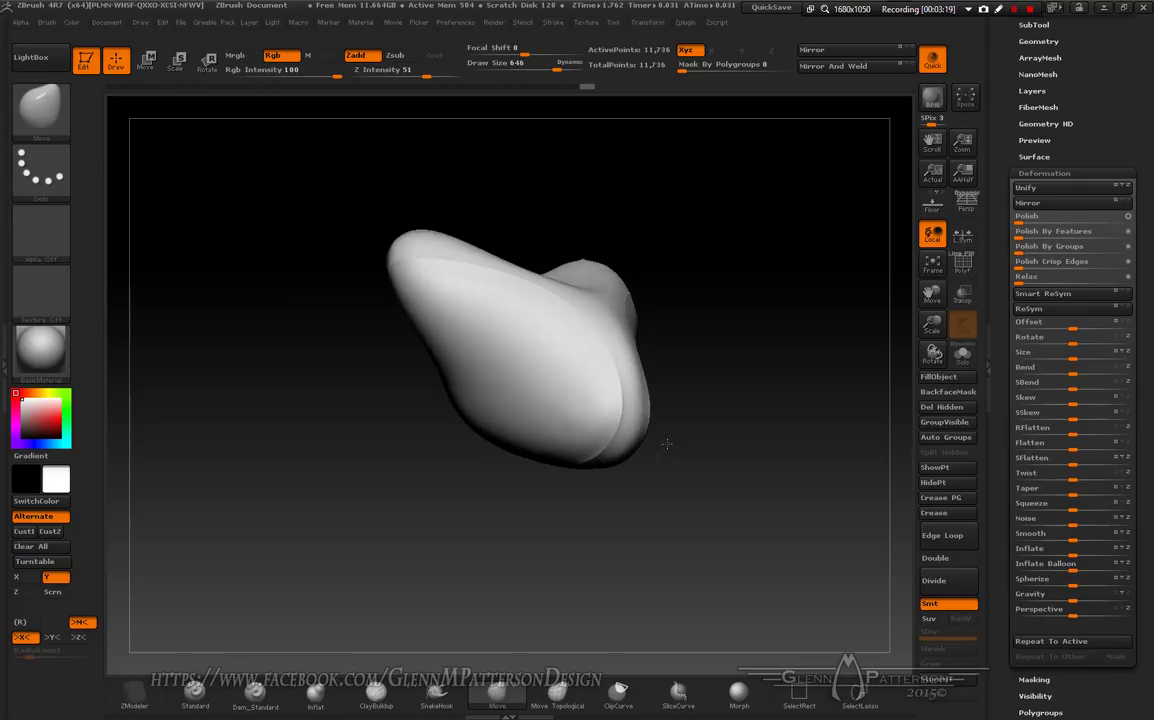
pyautogui.moveTo(667, 444); pyautogui.dragTo(613, 463)
# Step: Show the polyframe again and remesh the form using ZRemesher with KeepGroups enabled
pyautogui.moveTo(1115, 85); pyautogui.dragTo(1110, 149)
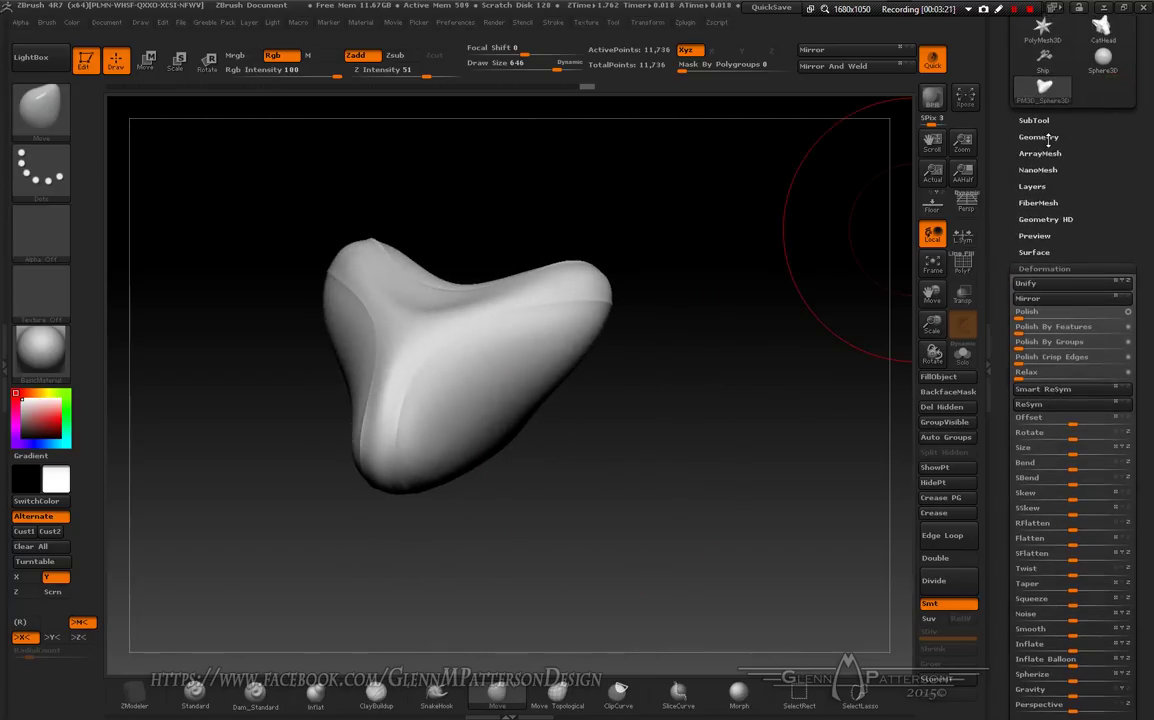
pyautogui.click(962, 265)
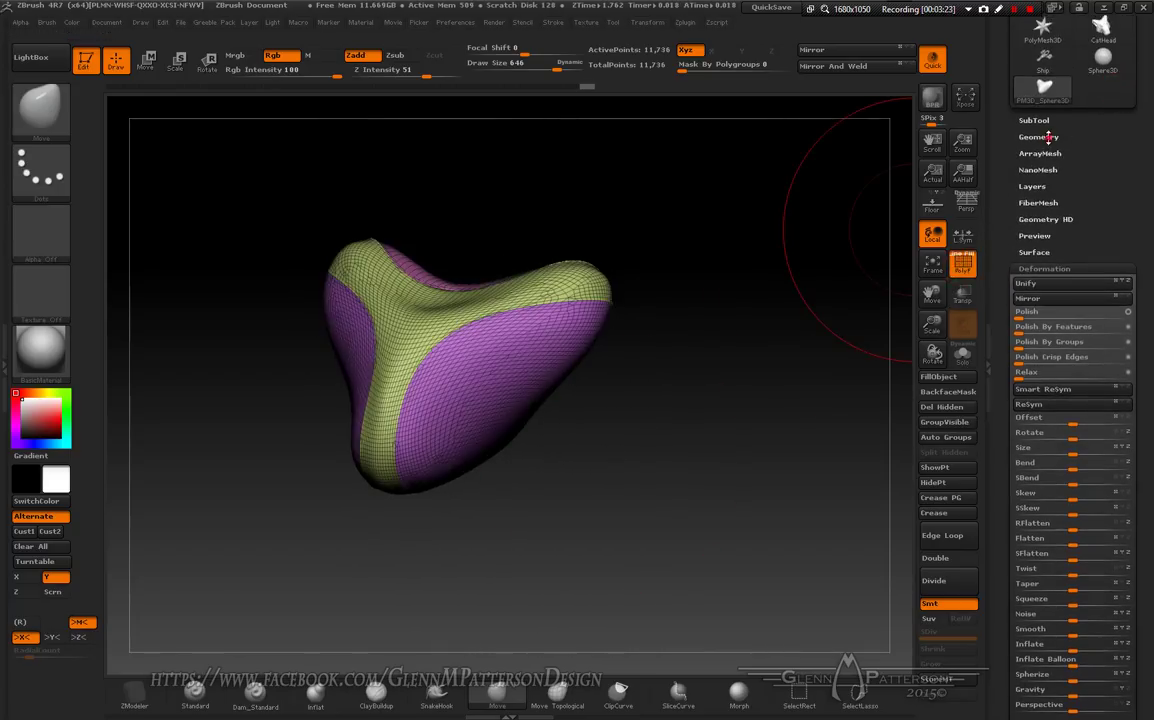
pyautogui.click(1038, 137)
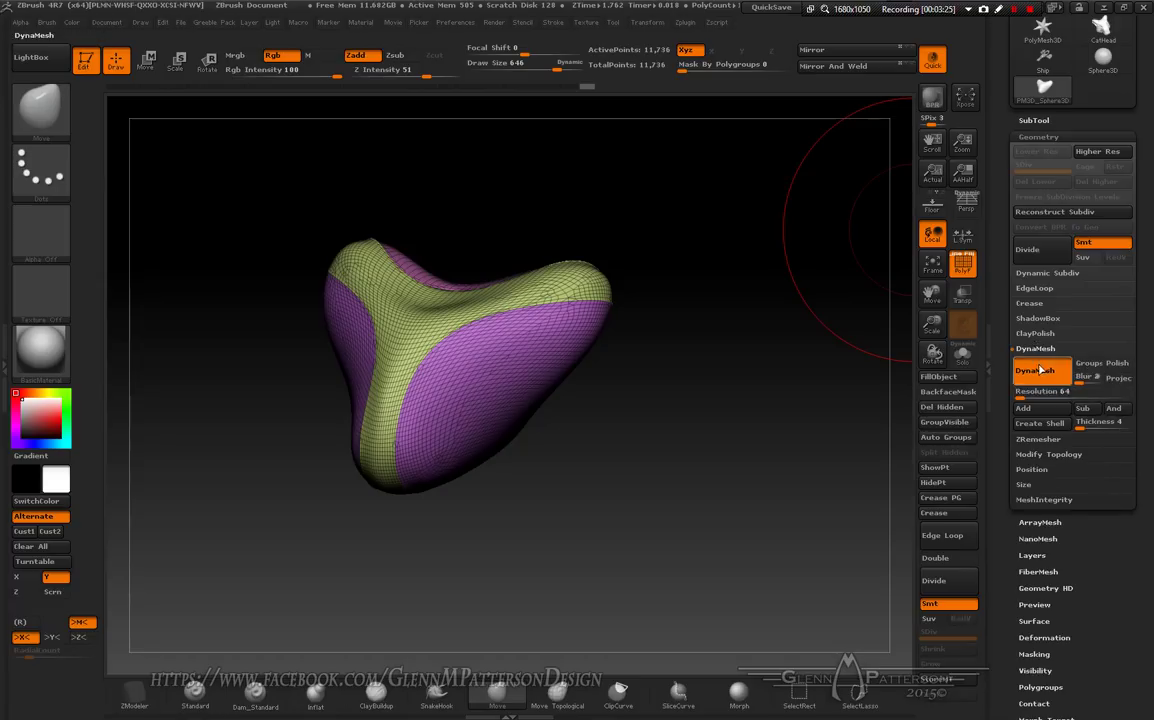
pyautogui.click(1046, 455)
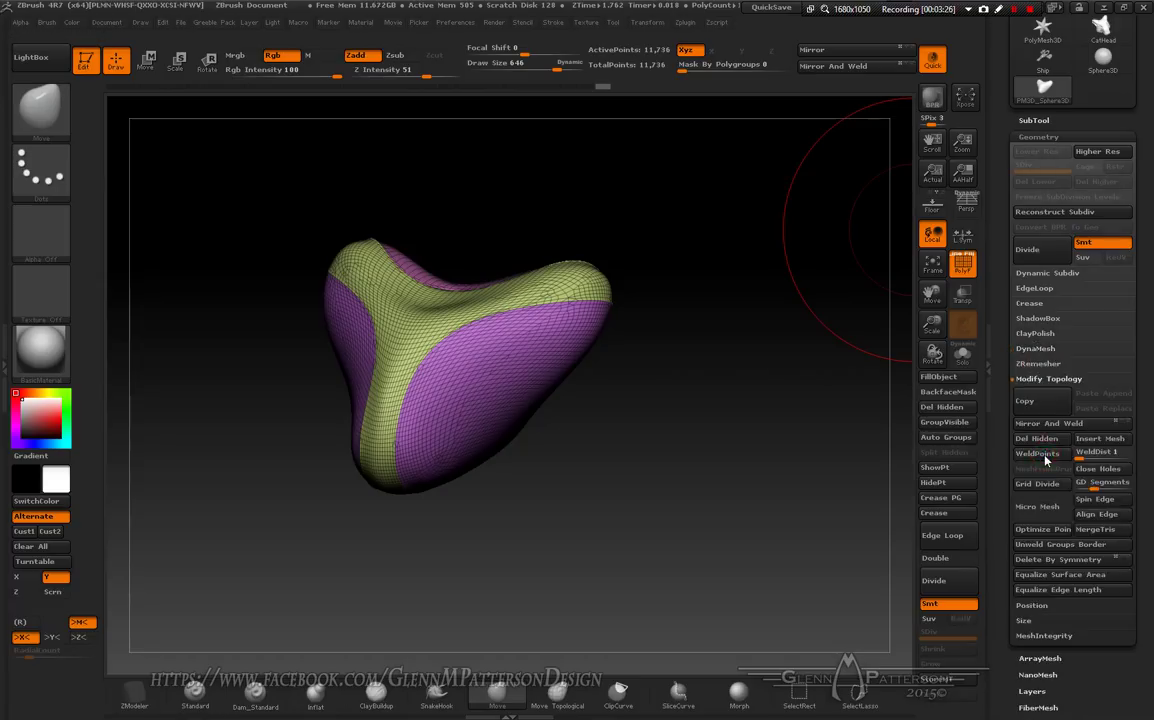
pyautogui.click(1038, 364)
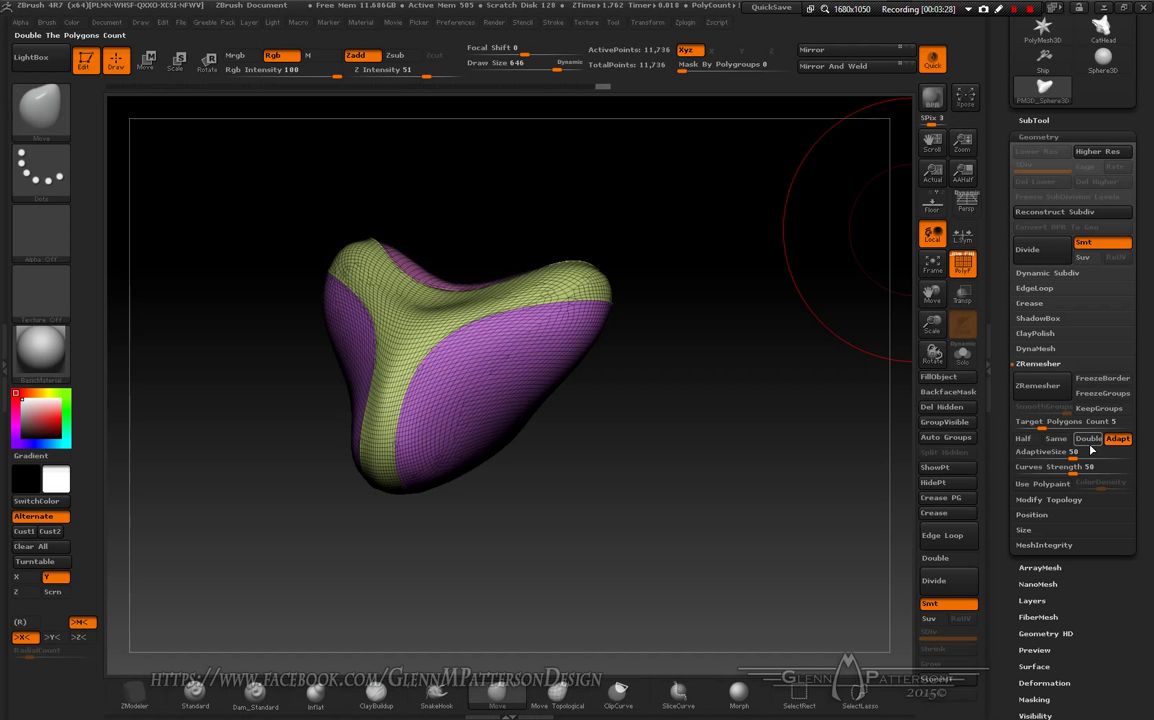
pyautogui.click(1099, 408)
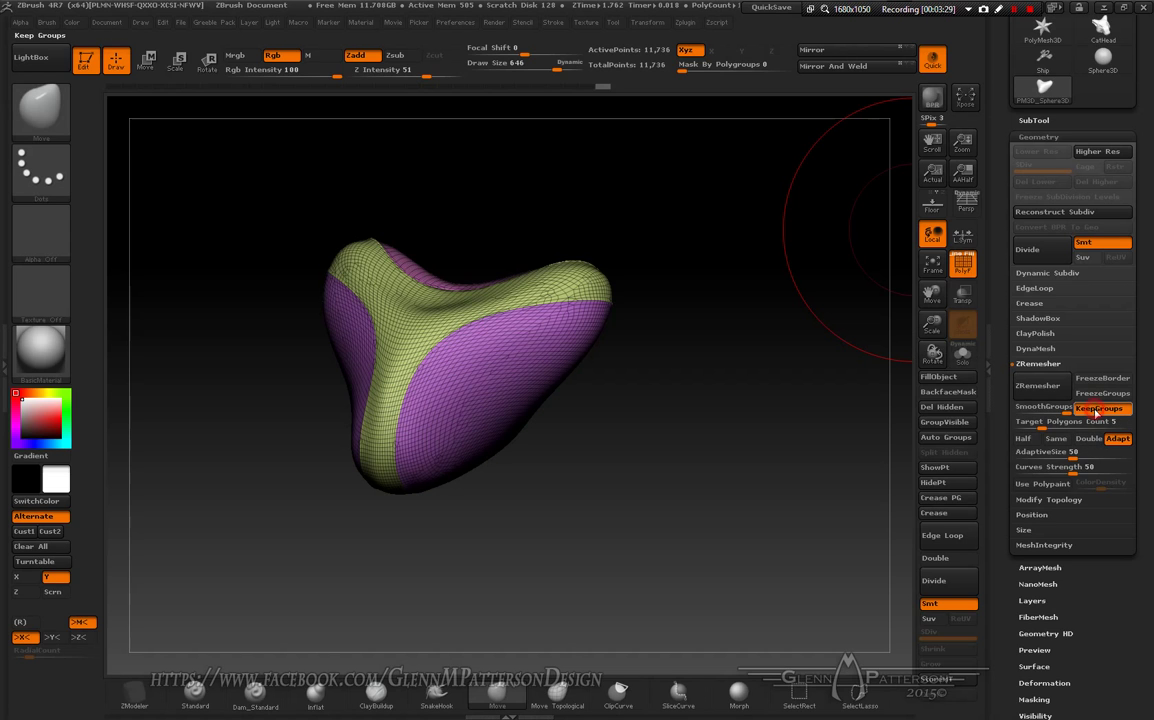
pyautogui.click(1046, 390)
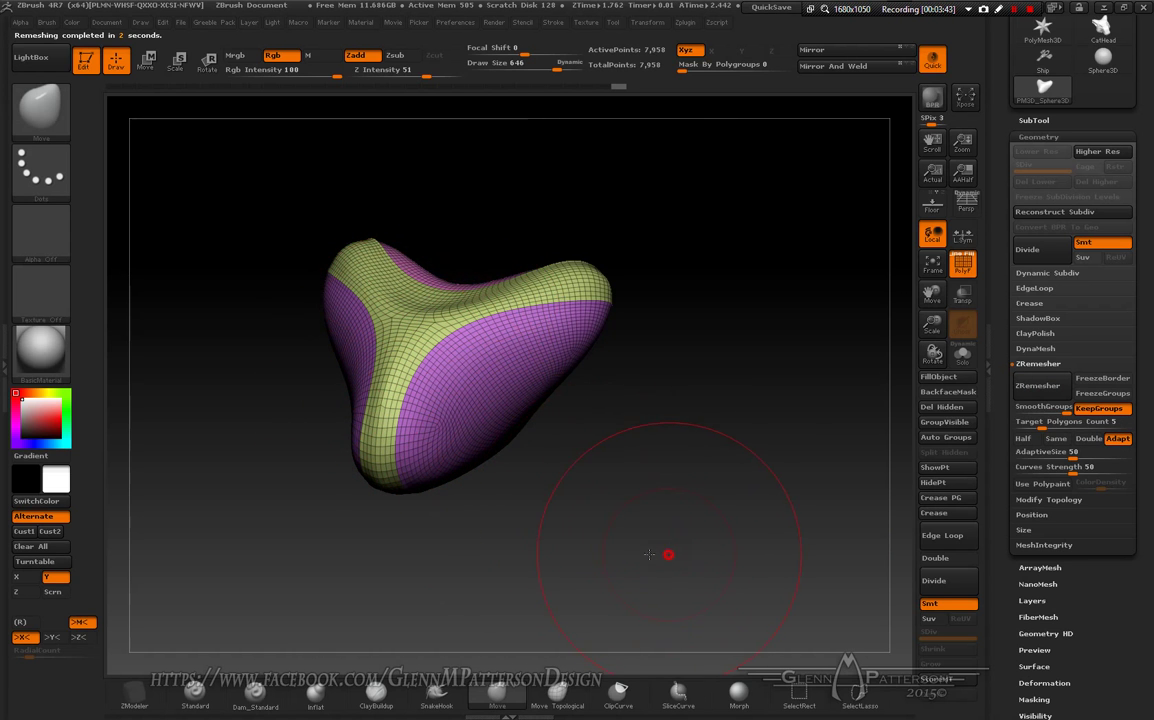
pyautogui.moveTo(670, 553)
pyautogui.mouseDown()
pyautogui.moveTo(586, 538)
pyautogui.moveTo(589, 598)
pyautogui.moveTo(610, 450)
pyautogui.mouseUp()
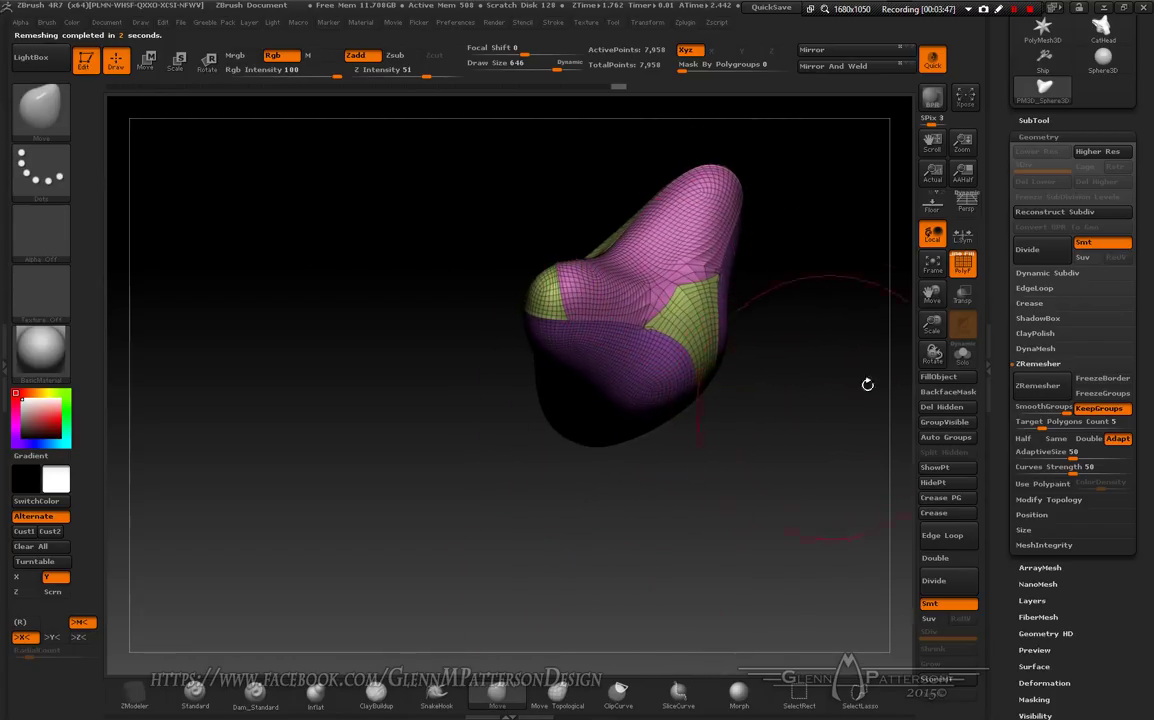
# Step: Apply Polish By Groups to the remeshed form, repeat the deformation twice, and hide the polyframe
pyautogui.moveTo(1147, 287); pyautogui.dragTo(1147, 231)
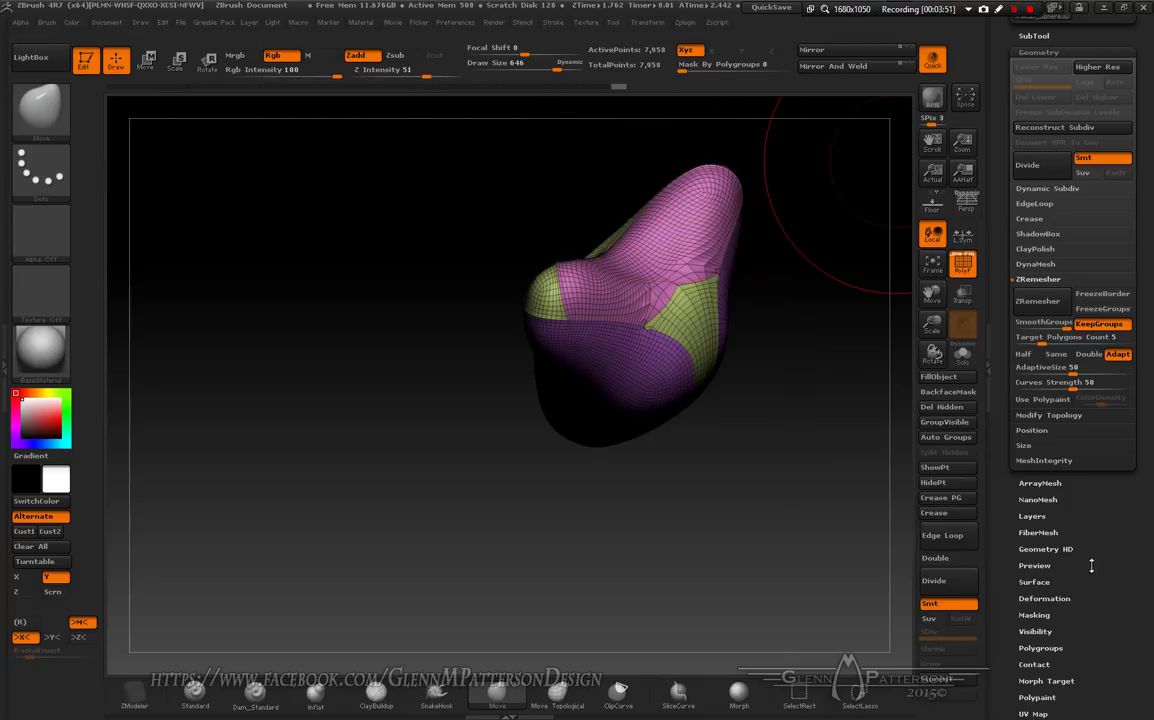
pyautogui.click(1044, 598)
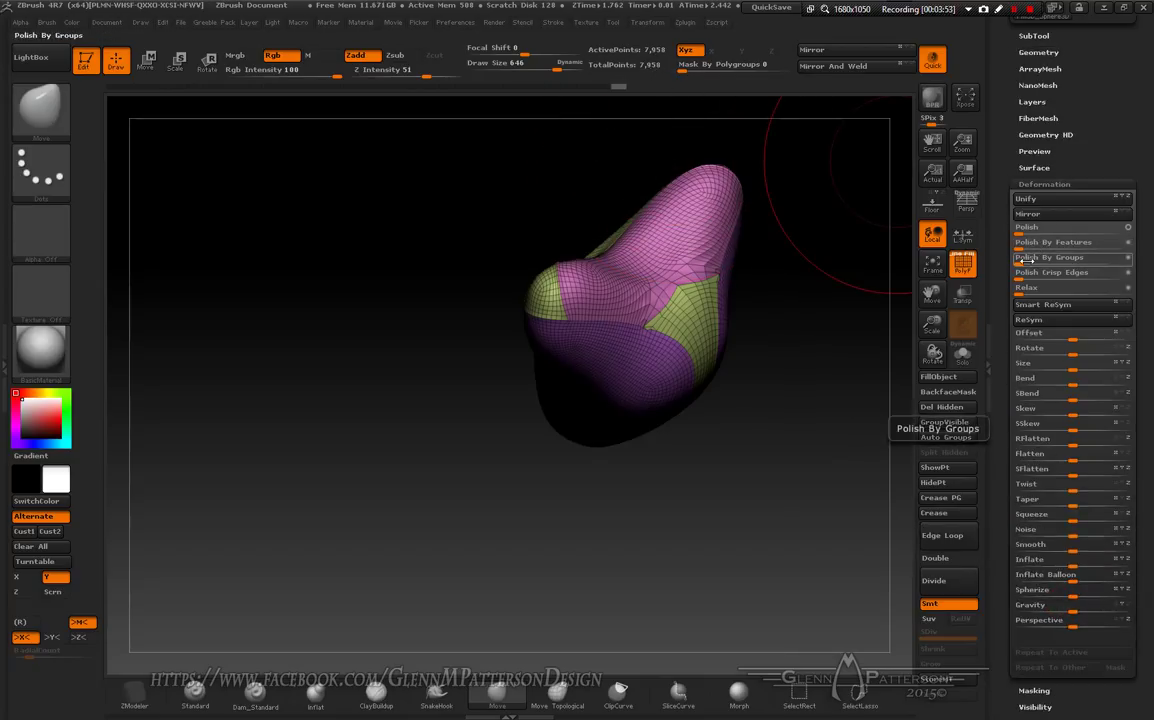
pyautogui.moveTo(1030, 258); pyautogui.dragTo(1098, 261)
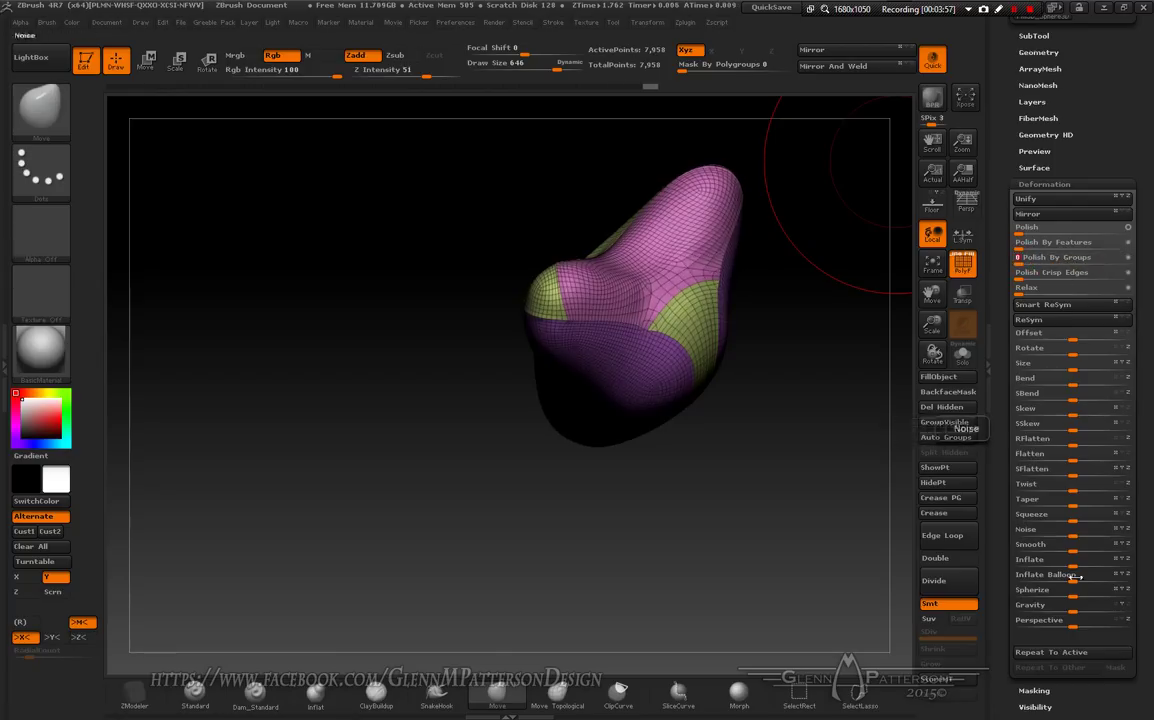
pyautogui.click(1080, 656)
pyautogui.click(1080, 656)
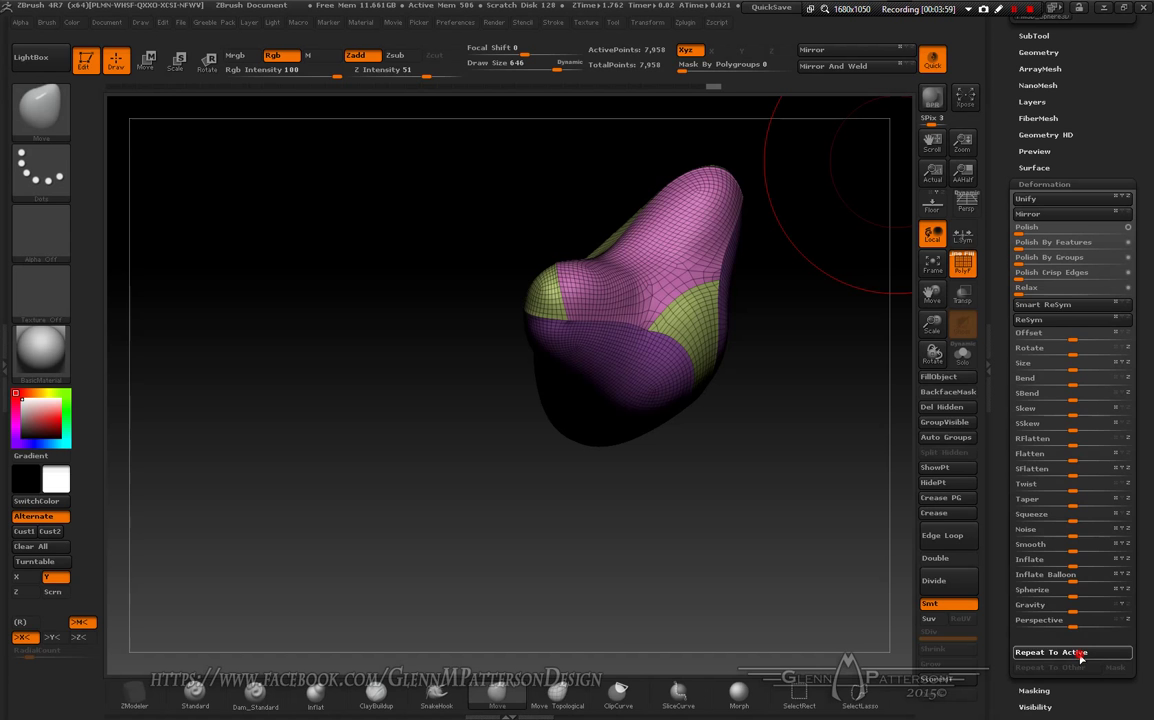
pyautogui.moveTo(525, 574); pyautogui.dragTo(581, 538)
pyautogui.click(962, 263)
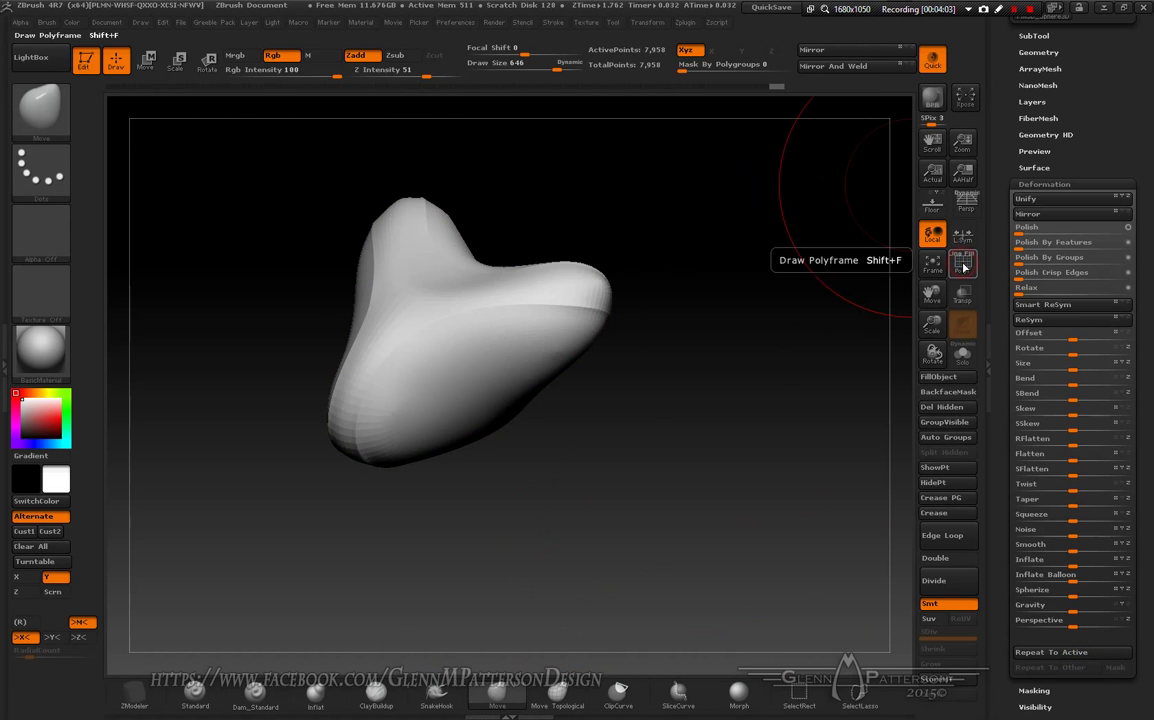
# Step: Set the UV map border to 0 and generate UV coordinates for the remeshed form
pyautogui.scroll(-5, 1115, 253)
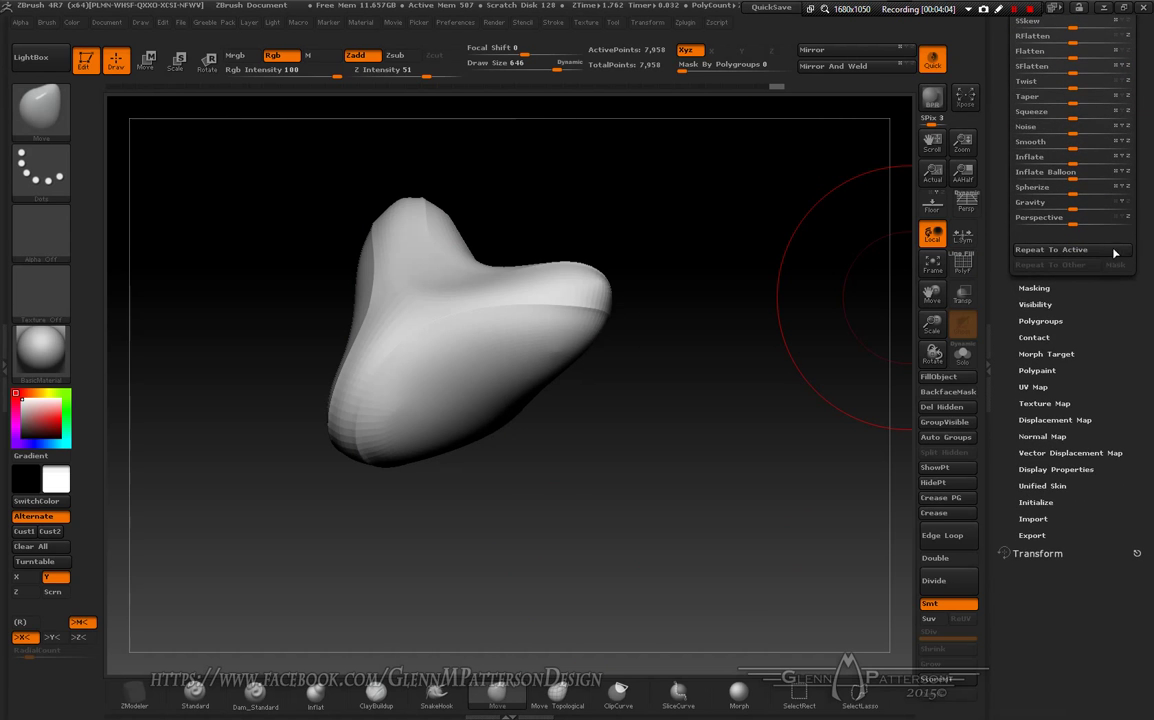
pyautogui.click(1033, 387)
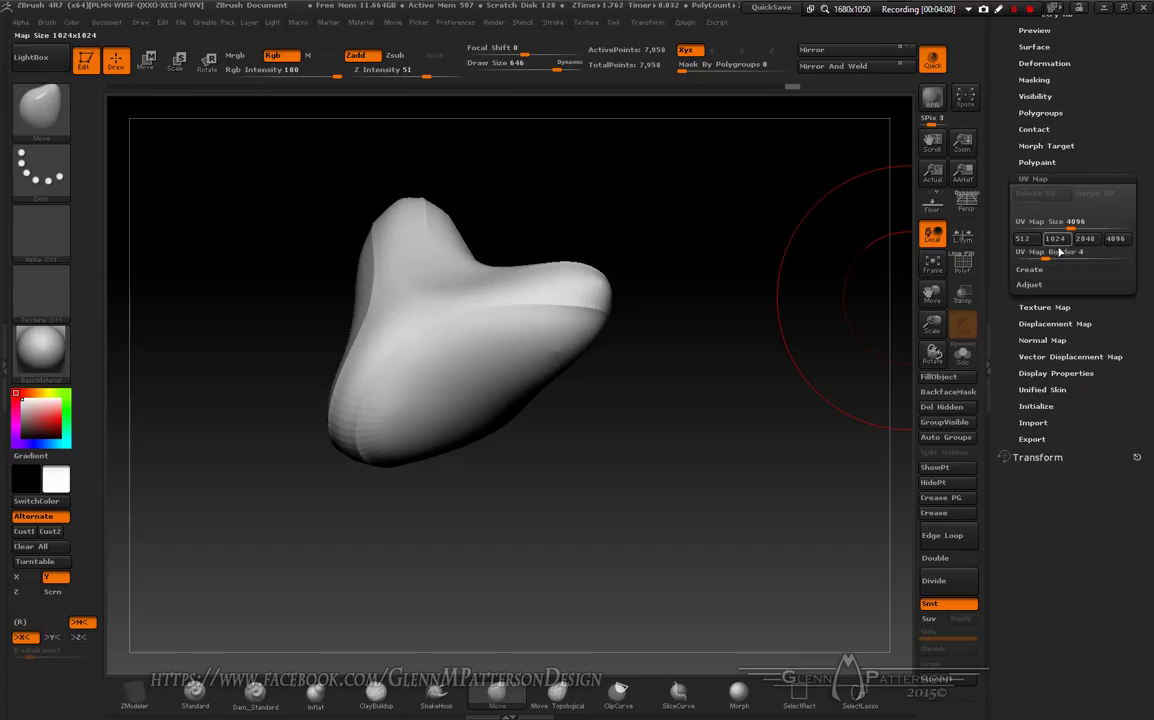
pyautogui.moveTo(1060, 252); pyautogui.dragTo(1017, 261)
pyautogui.click(1027, 270)
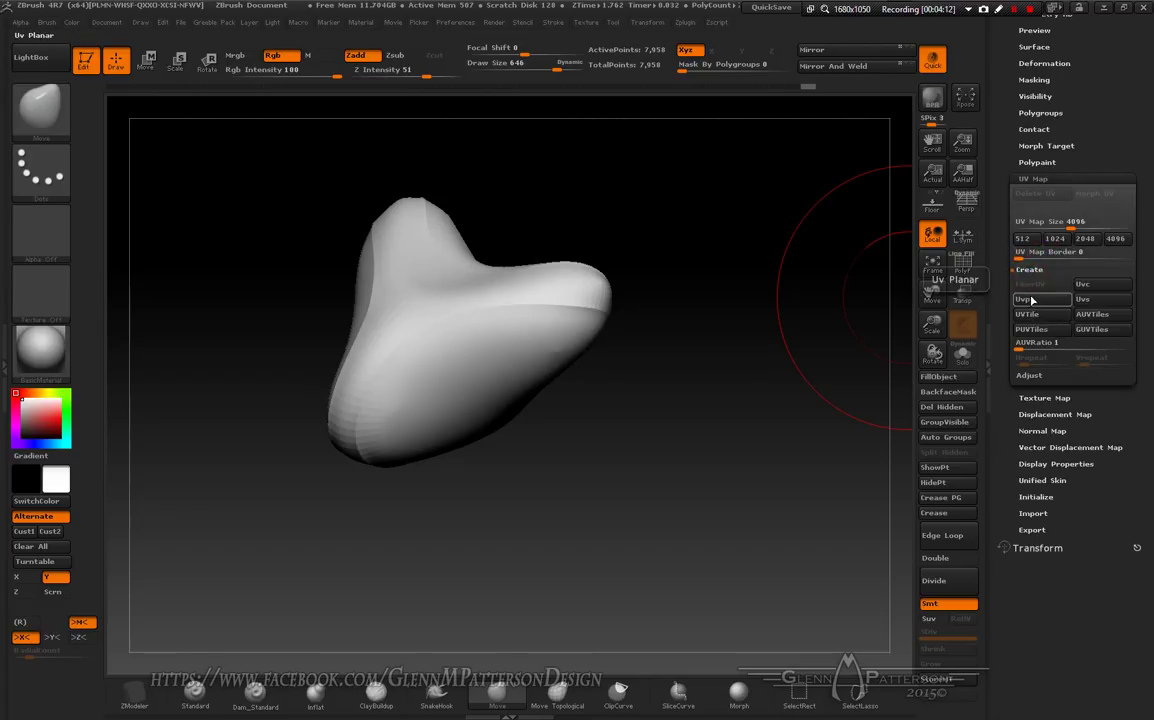
# Step: Import 04_ZBrush Document.tif from the TiledGreebles 04 folder as the form's texture map
pyautogui.click(1050, 398)
pyautogui.click(1043, 231)
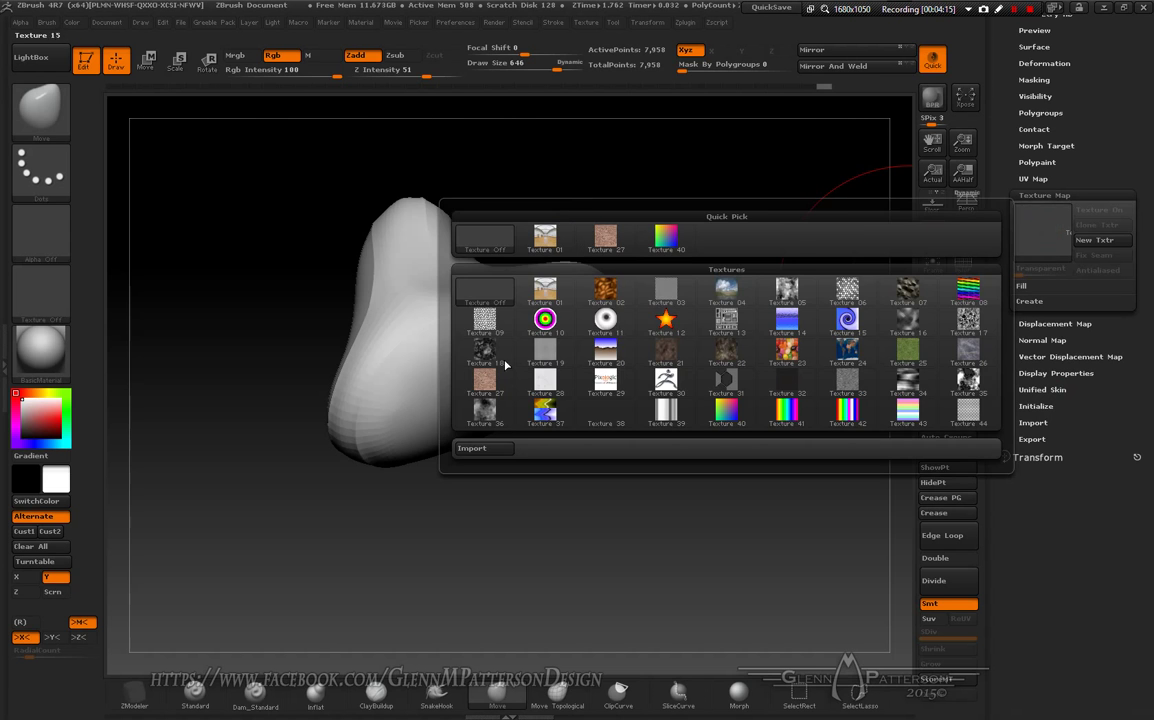
pyautogui.click(484, 448)
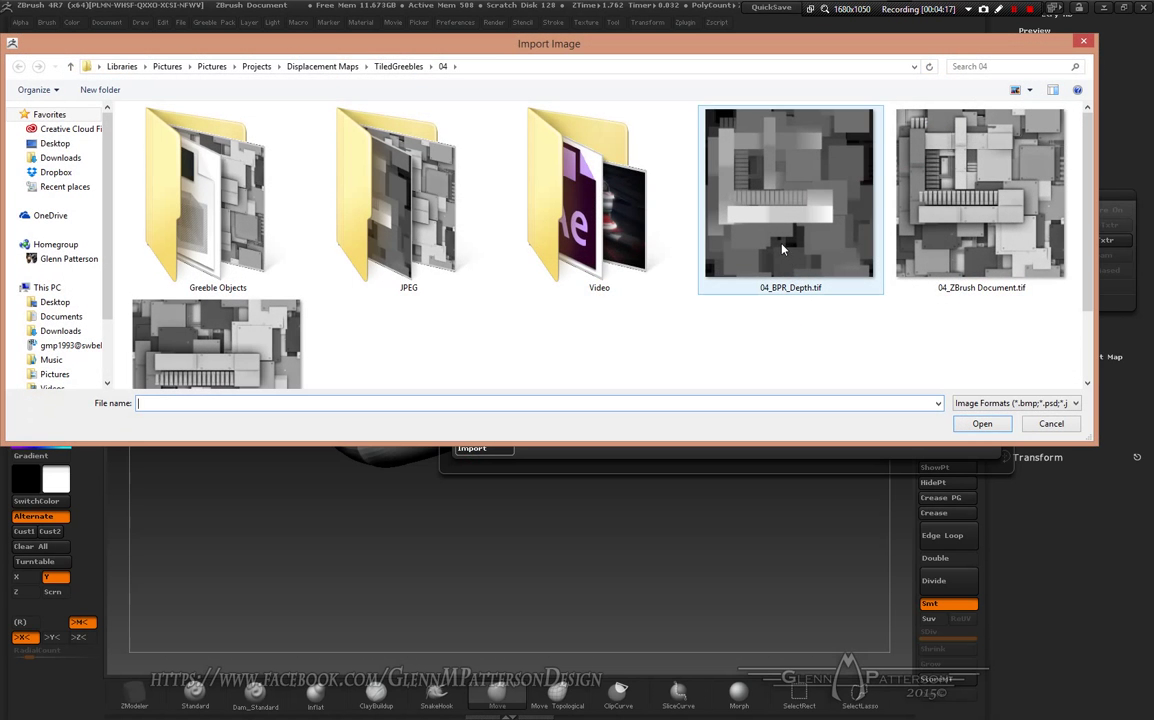
pyautogui.doubleClick(900, 228)
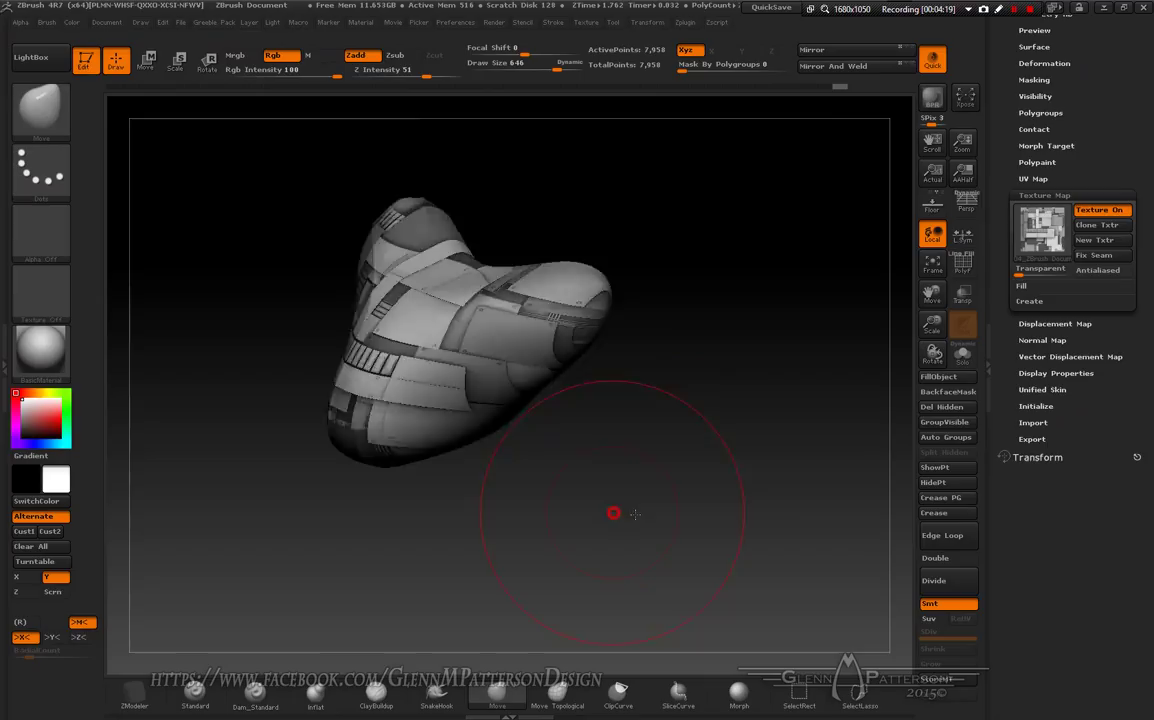
pyautogui.moveTo(635, 514)
pyautogui.mouseDown()
pyautogui.moveTo(662, 508)
pyautogui.moveTo(639, 546)
pyautogui.moveTo(660, 526)
pyautogui.moveTo(659, 546)
pyautogui.moveTo(885, 415)
pyautogui.mouseUp()
# Step: Try denser greeble tiling by setting both the horizontal and vertical UV repeat counts to 2
pyautogui.click(1035, 179)
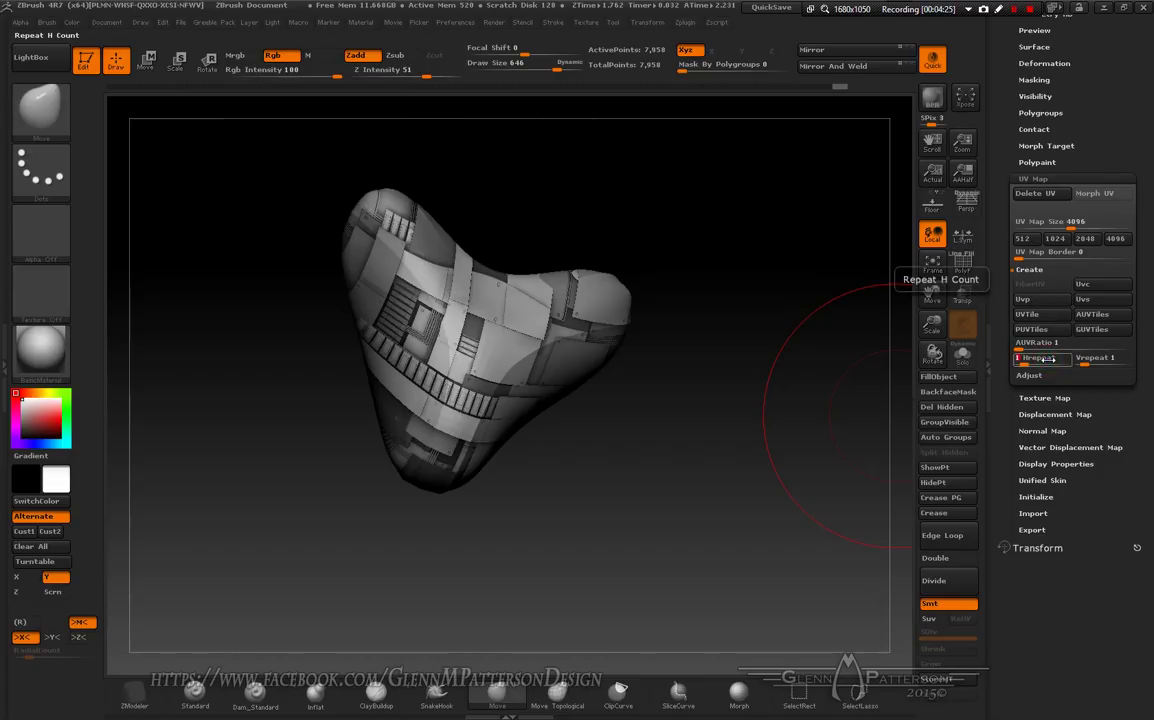
pyautogui.write('2')
pyautogui.press('Return')
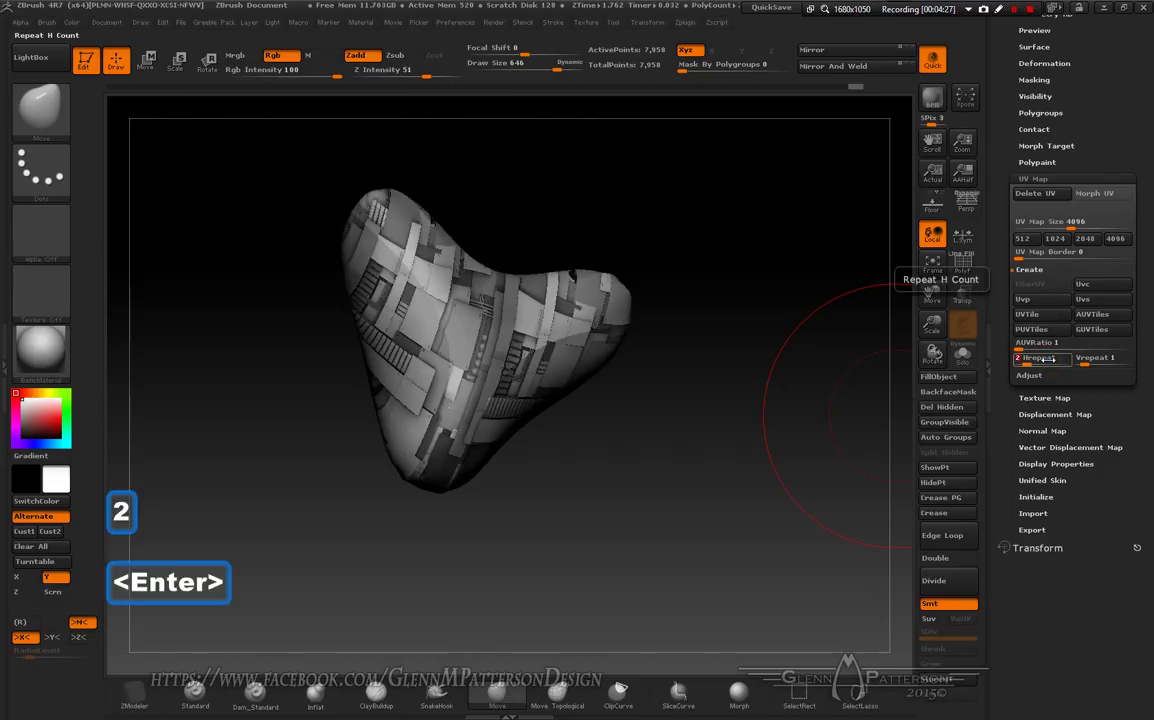
pyautogui.click(1090, 358)
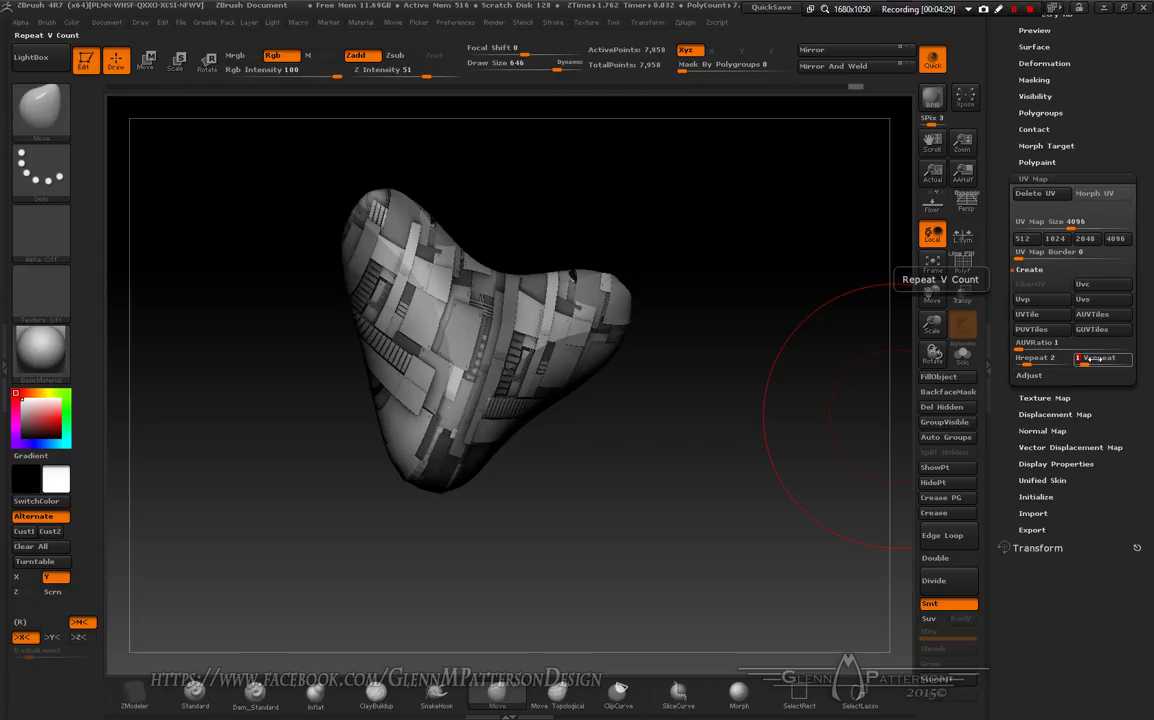
pyautogui.write('2')
pyautogui.press('Return')
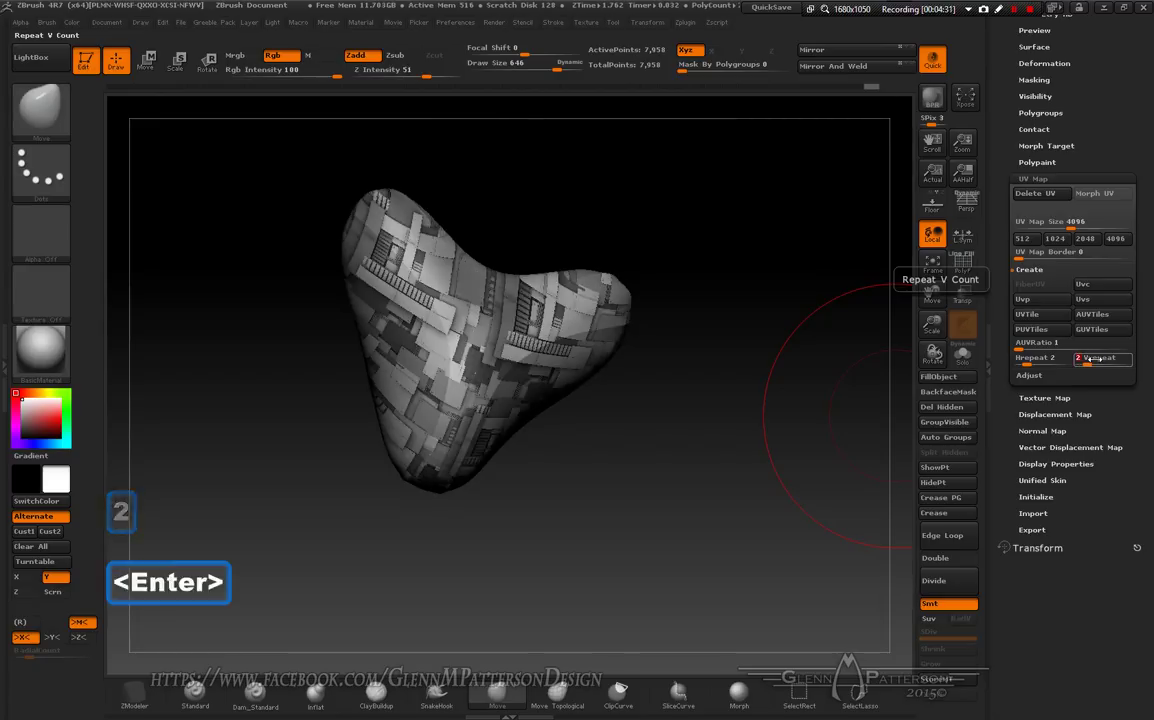
# Step: Set the horizontal UV repeat count to 1
pyautogui.click(1061, 361)
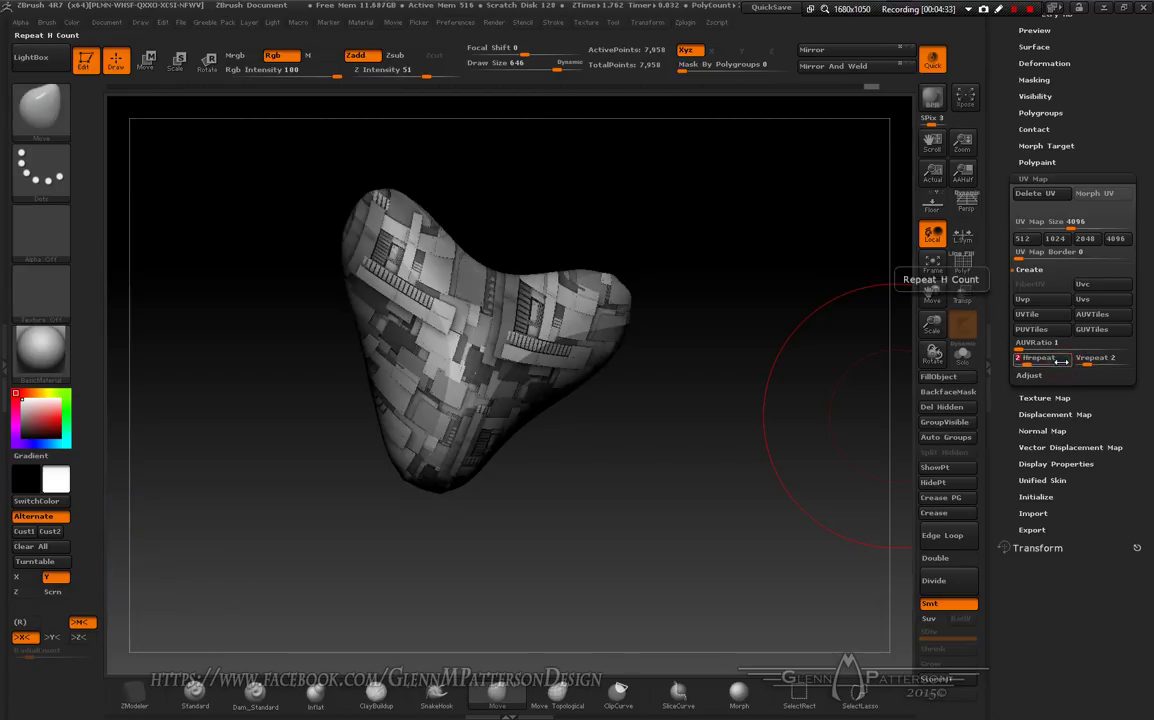
pyautogui.write('1')
pyautogui.press('Return')
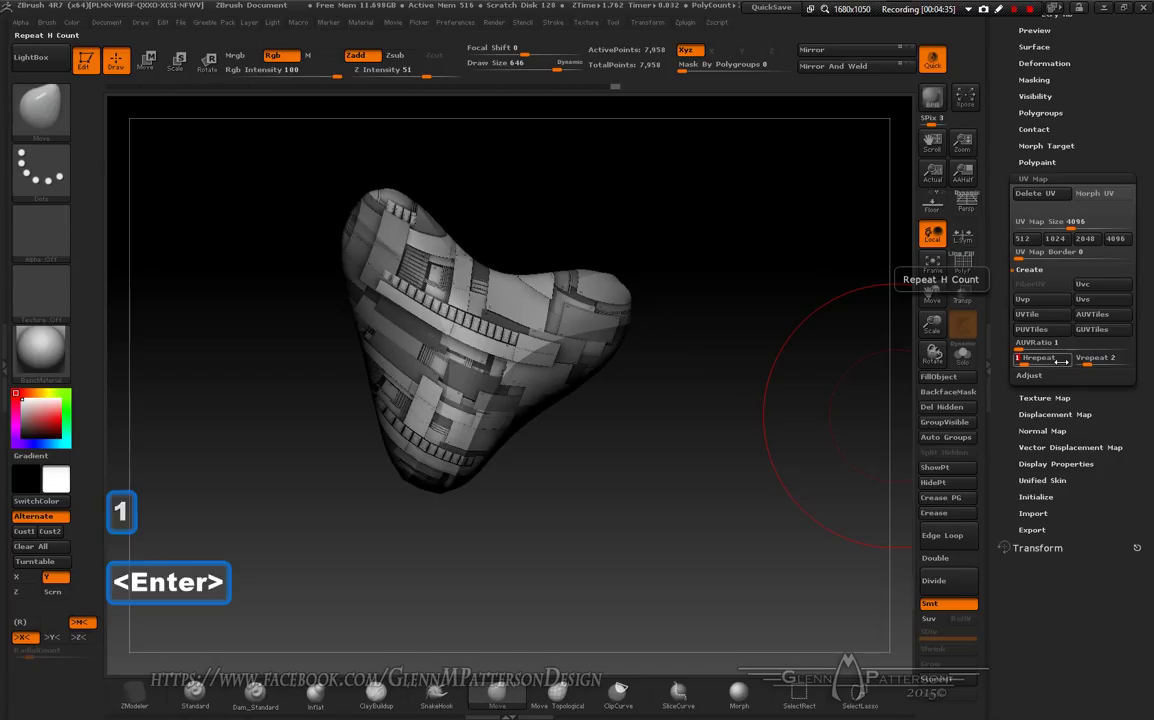
# Step: Frame the form in the view and use Mirror And Weld to make it symmetrical
pyautogui.moveTo(726, 399); pyautogui.dragTo(685, 493)
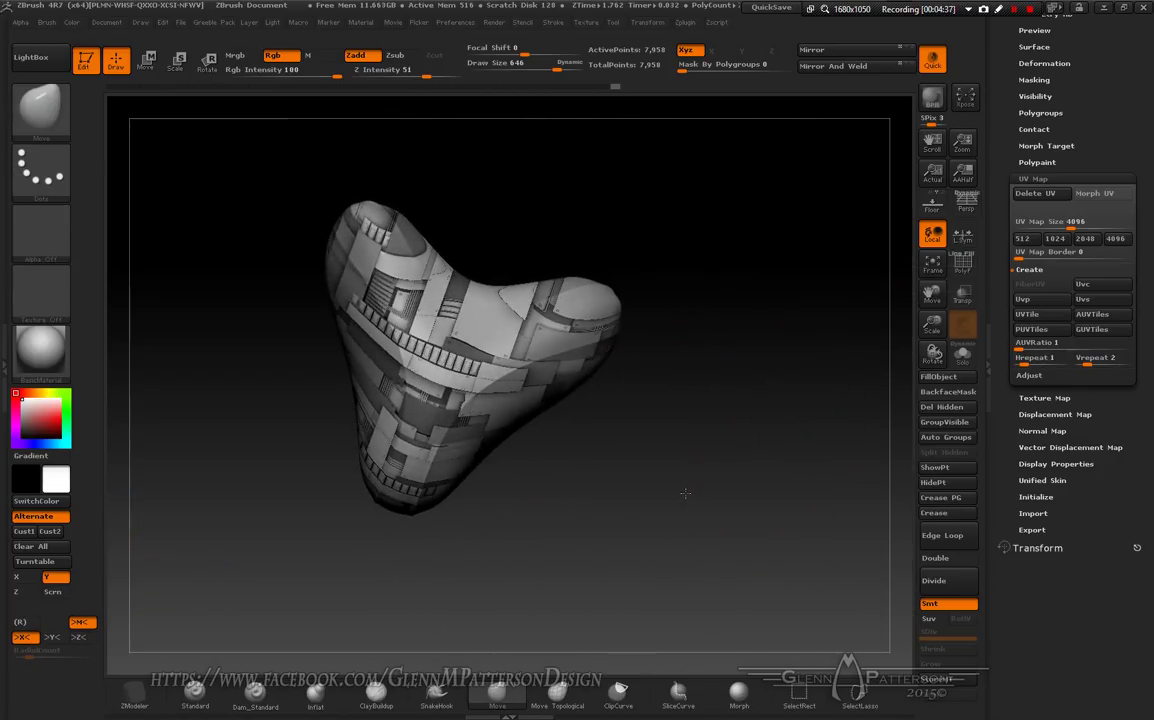
pyautogui.click(932, 264)
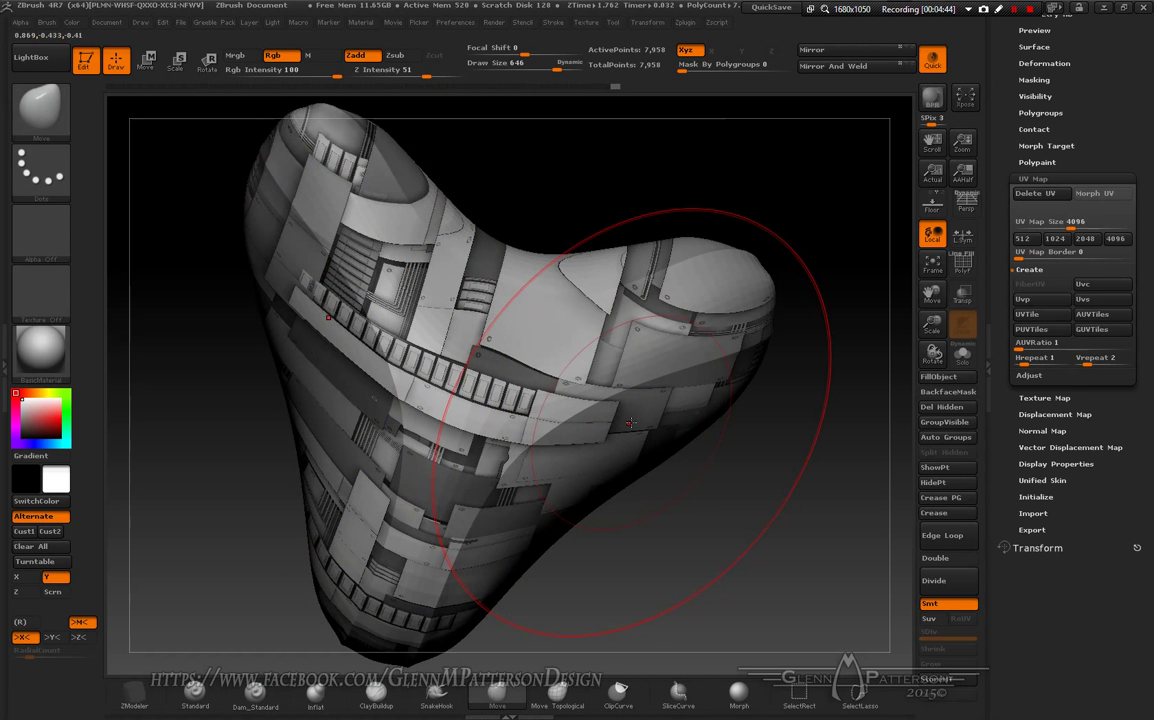
pyautogui.moveTo(690, 502); pyautogui.dragTo(699, 470)
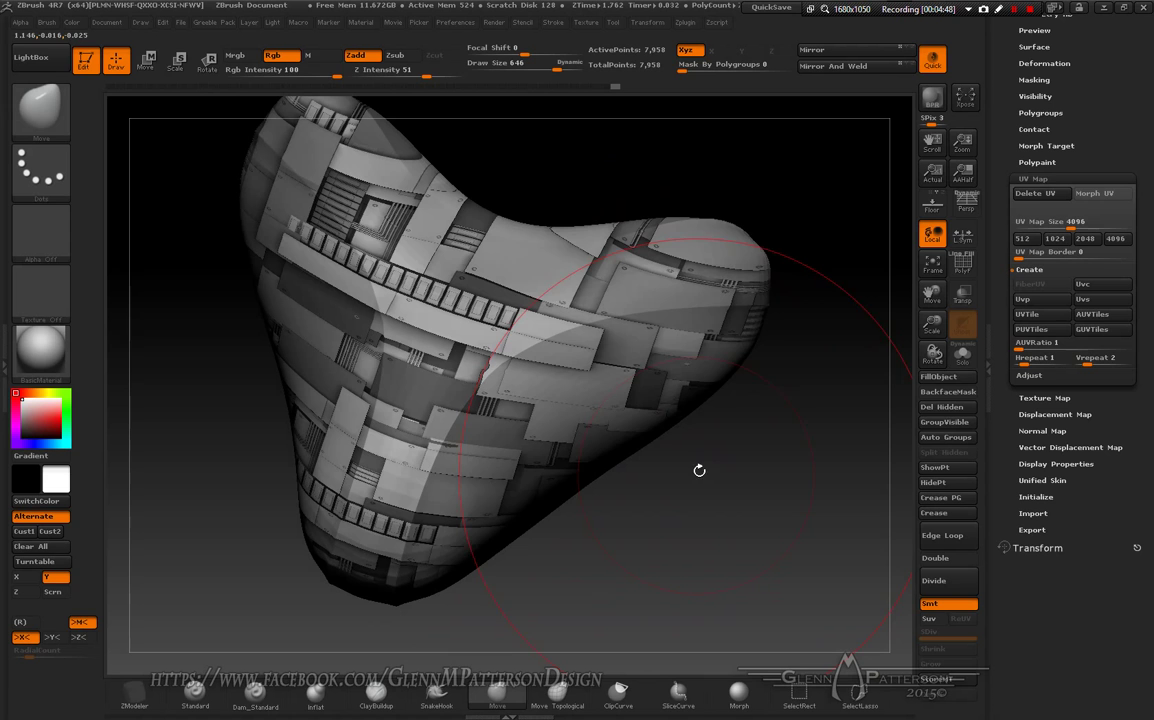
pyautogui.click(852, 67)
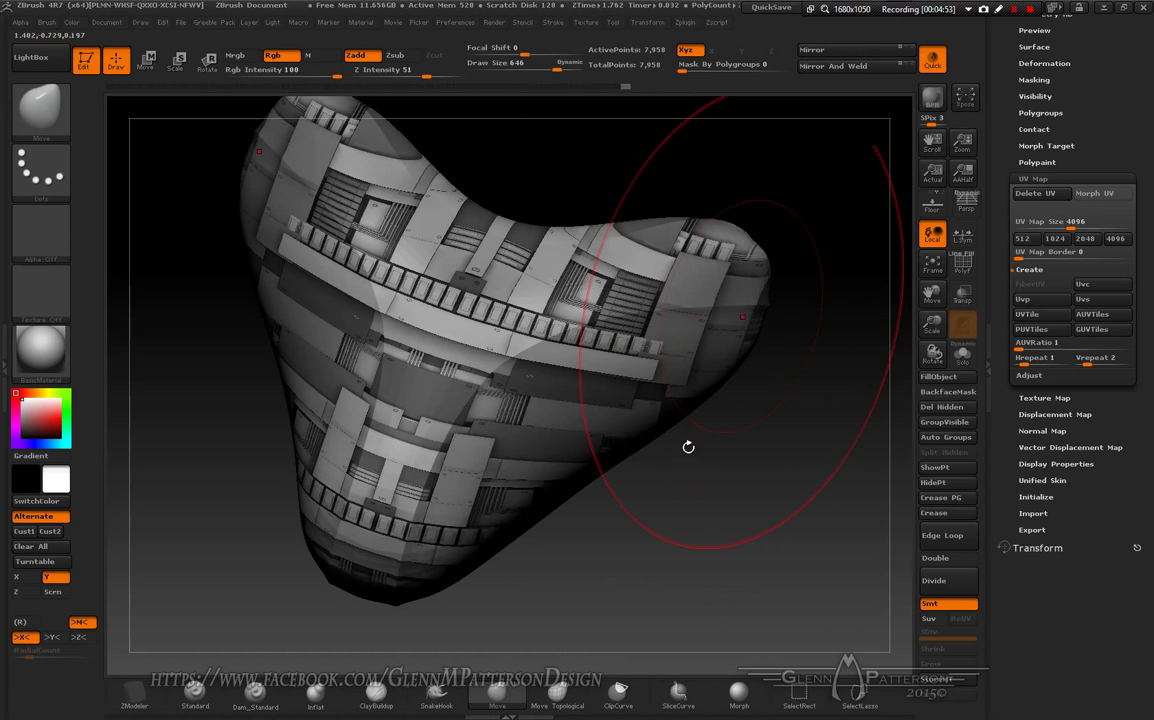
pyautogui.moveTo(643, 517); pyautogui.dragTo(701, 523)
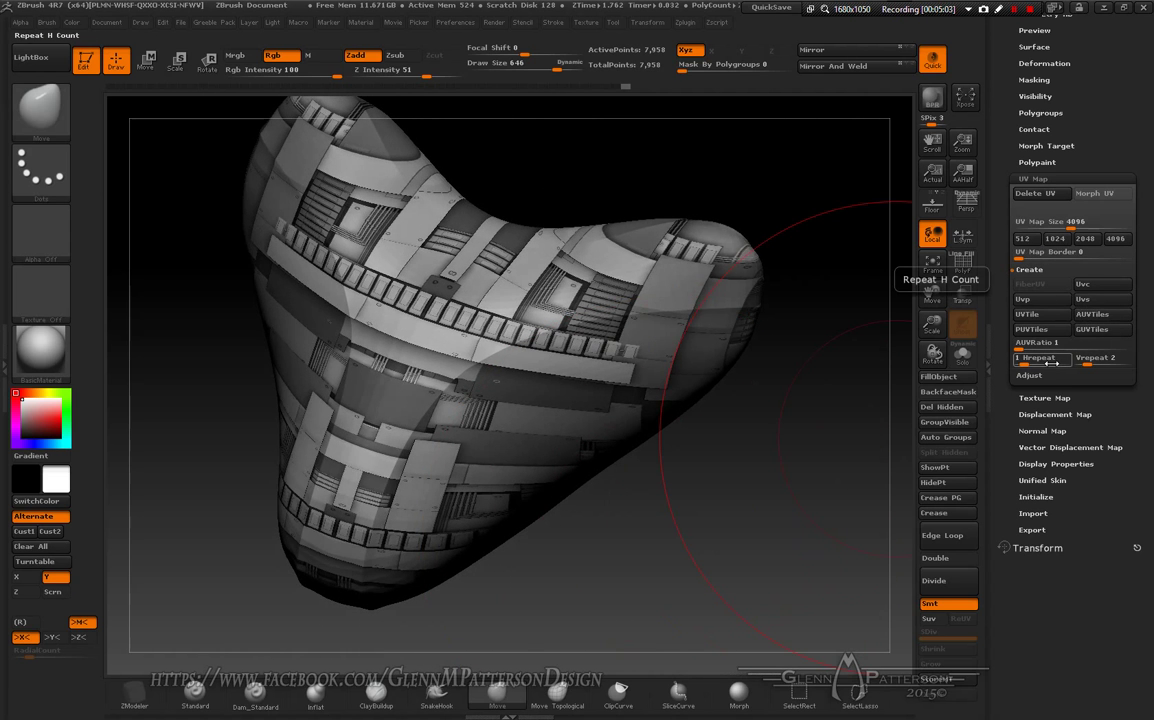
# Step: Try a vertical UV repeat count of 3 on the mirrored form
pyautogui.click(1094, 359)
pyautogui.write('3')
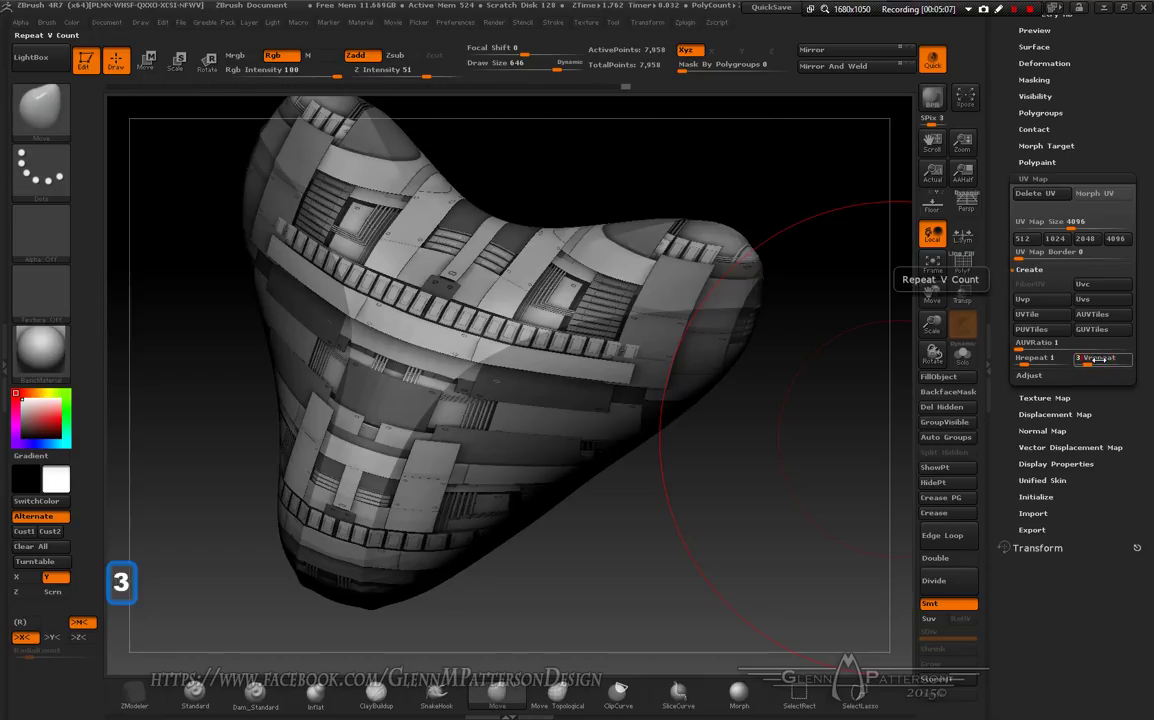
pyautogui.press('Return')
# Step: Set the vertical UV repeat count to 1 and the horizontal repeat count to 3
pyautogui.write('1')
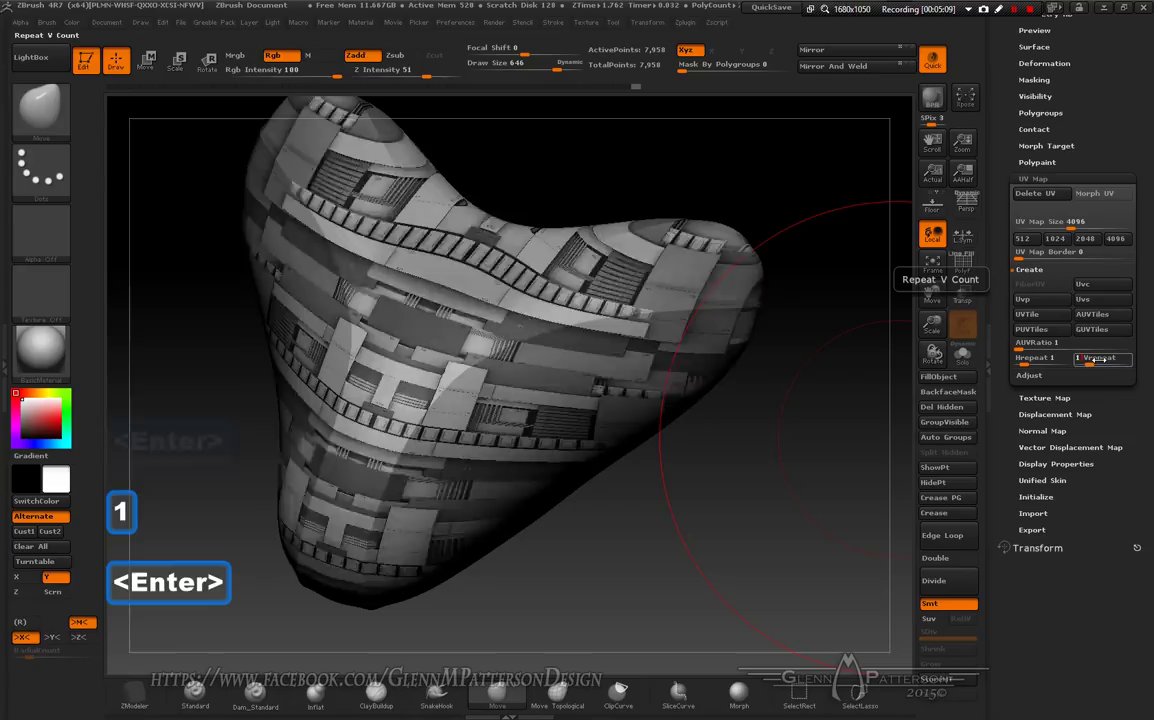
pyautogui.press('Return')
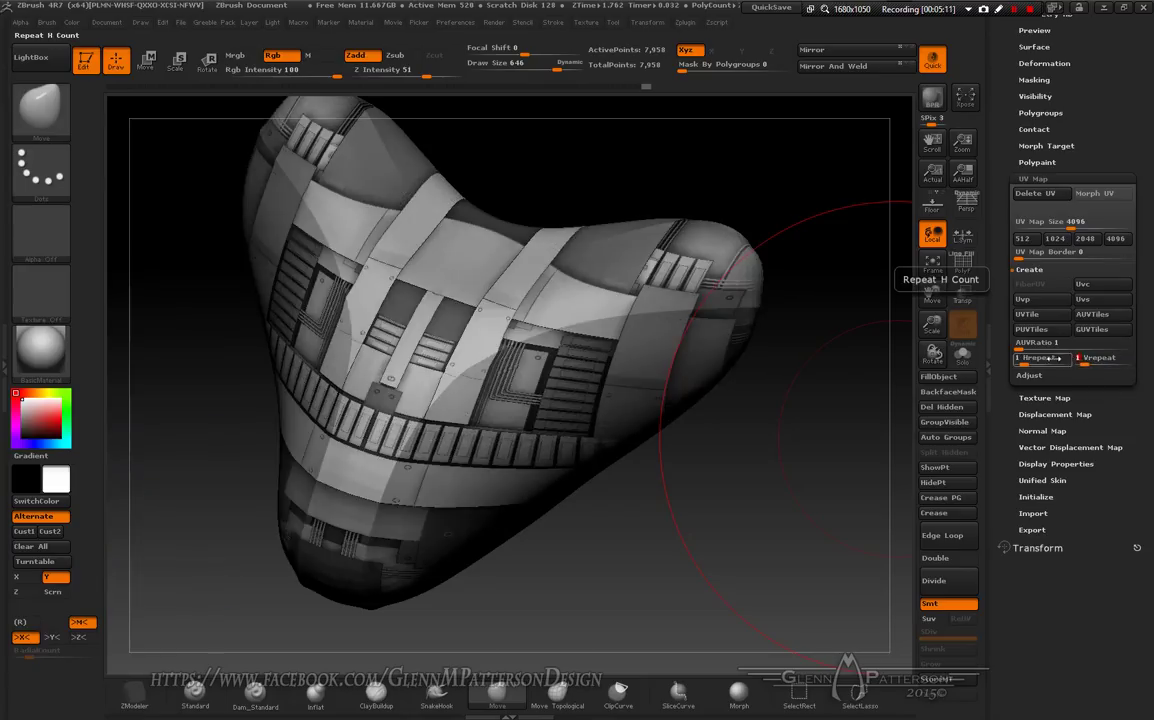
pyautogui.click(1050, 358)
pyautogui.write('3')
pyautogui.press('Return')
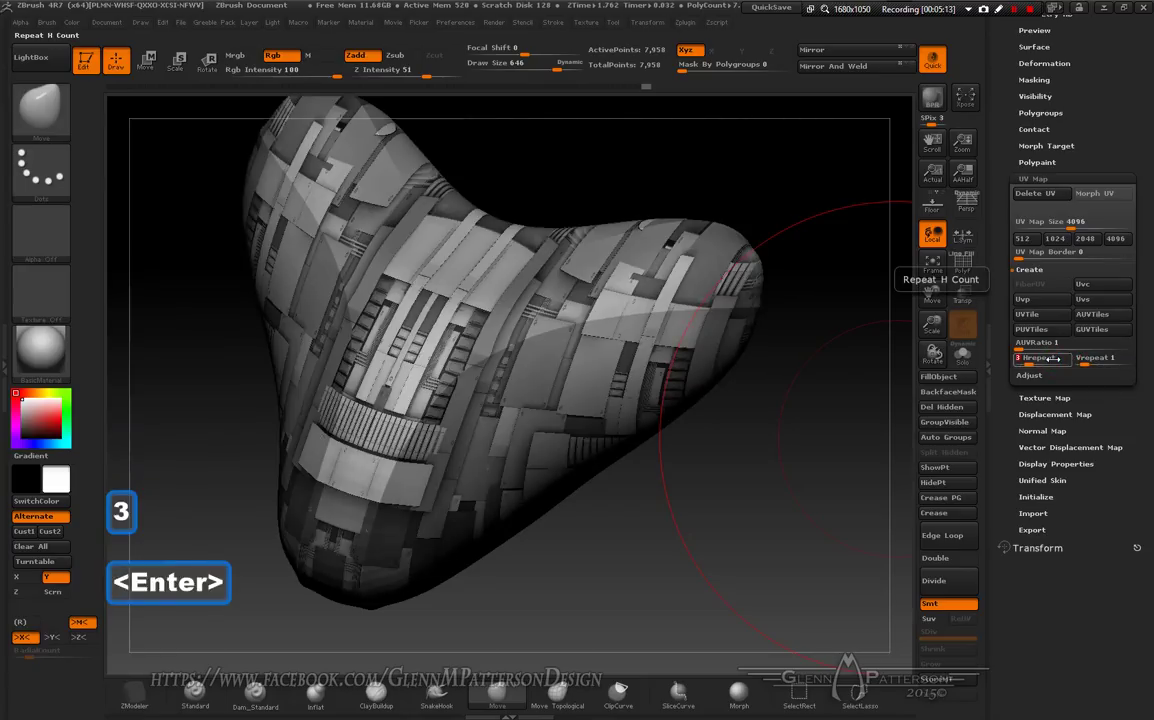
pyautogui.moveTo(708, 598)
pyautogui.mouseDown()
pyautogui.moveTo(696, 549)
pyautogui.moveTo(661, 513)
pyautogui.moveTo(677, 510)
pyautogui.mouseUp()
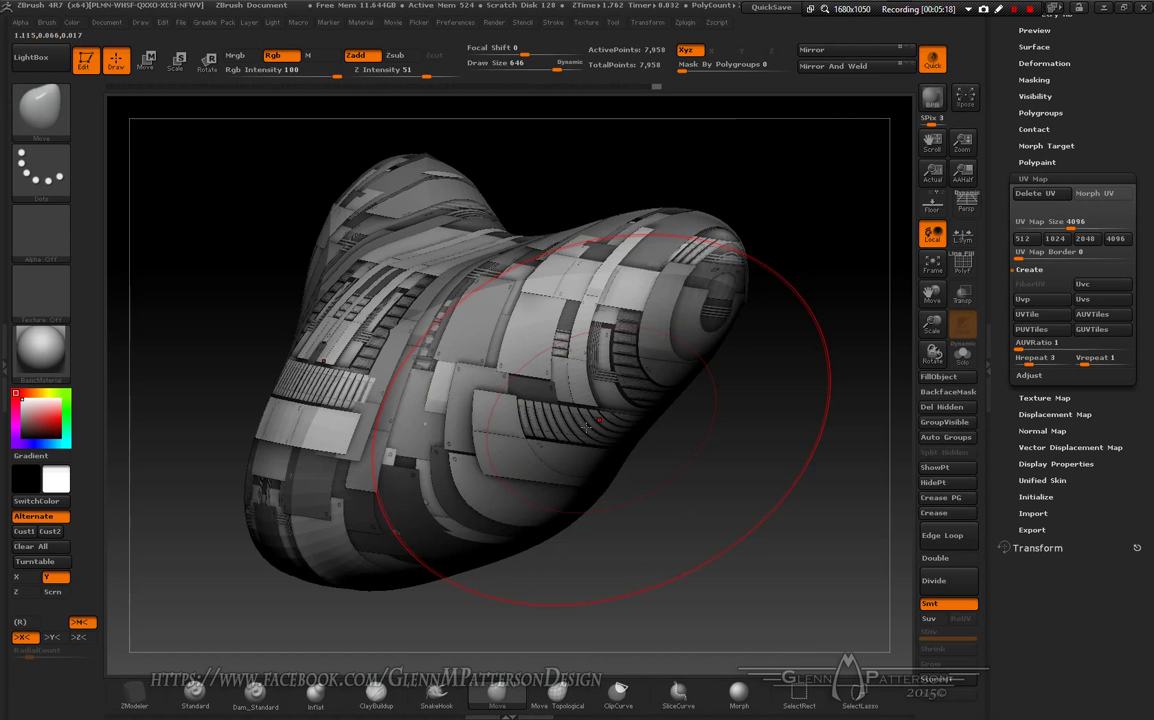
pyautogui.moveTo(739, 541); pyautogui.dragTo(752, 566)
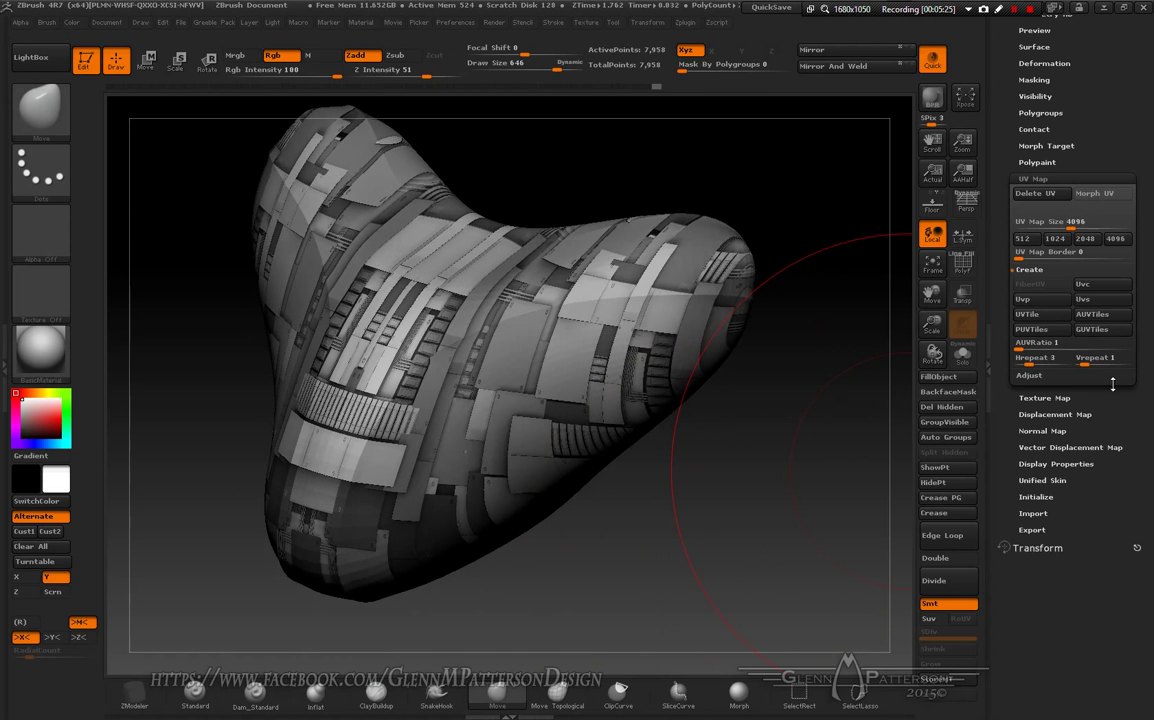
# Step: Import 04_BPR_Depth.tif from the TiledGreebles 04 folder as the form's displacement map
pyautogui.click(1046, 414)
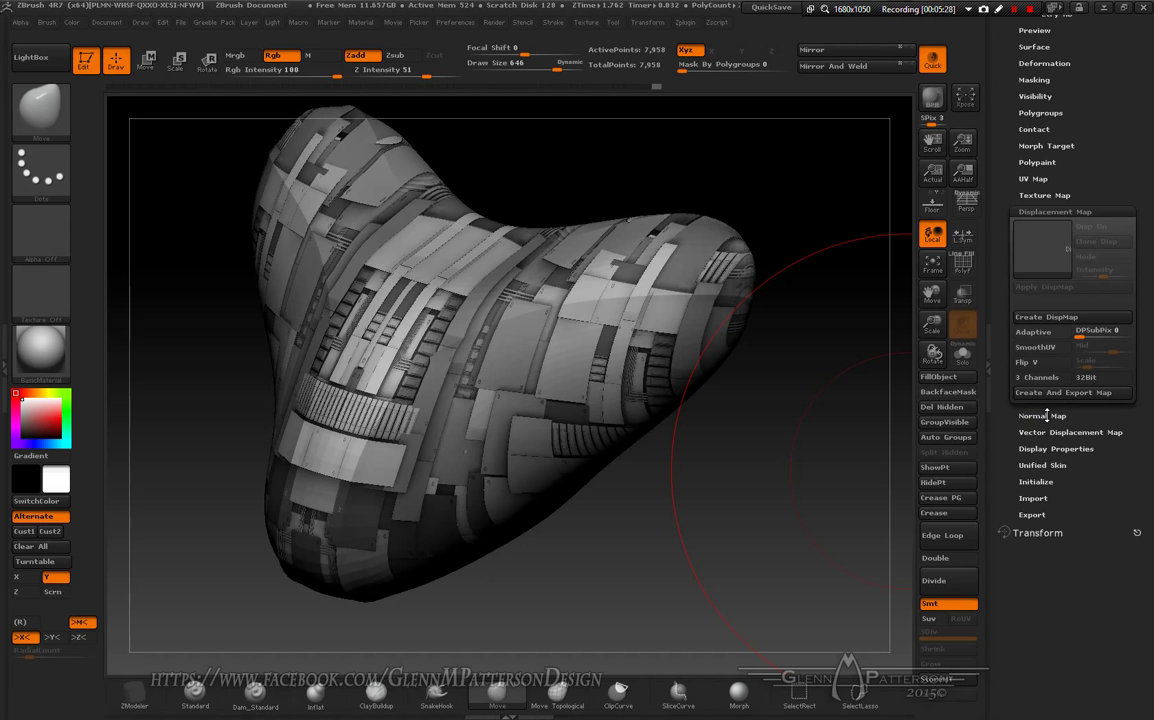
pyautogui.click(1041, 252)
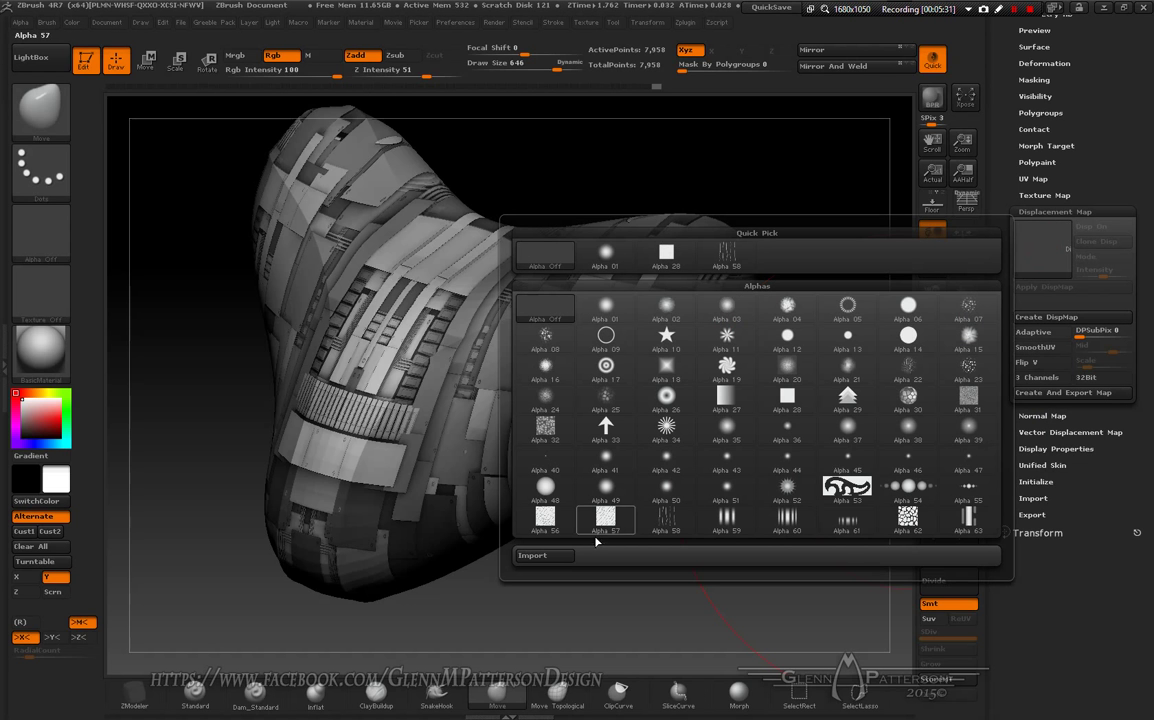
pyautogui.click(553, 557)
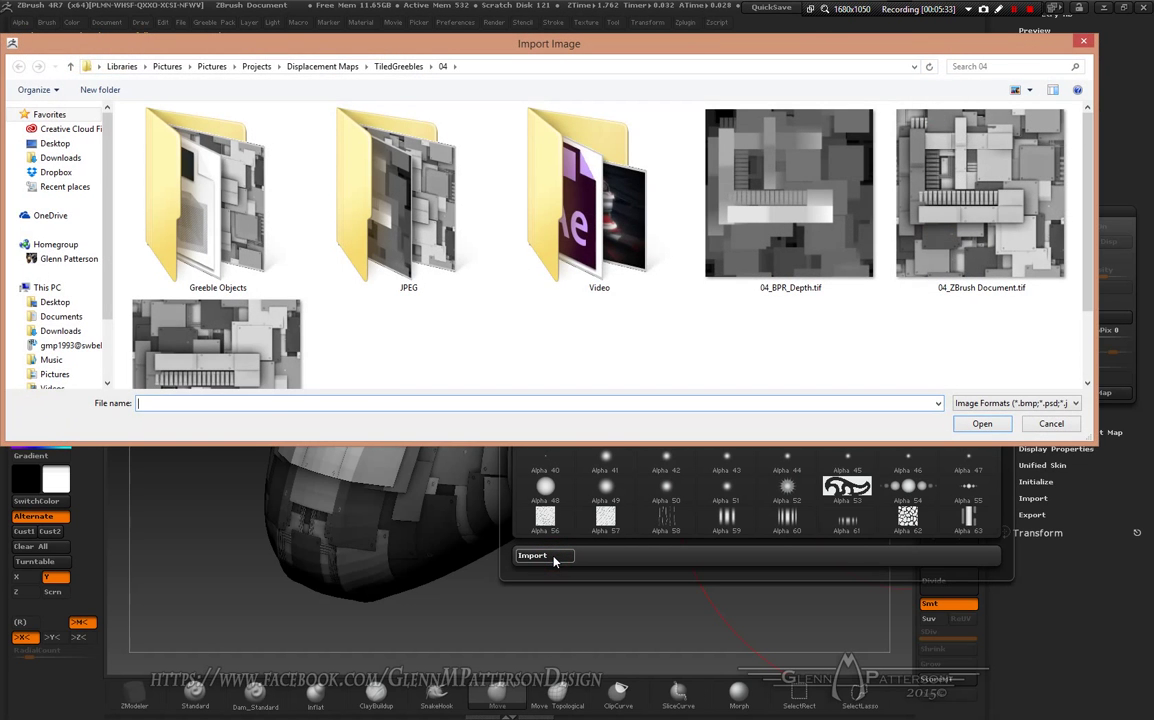
pyautogui.doubleClick(820, 257)
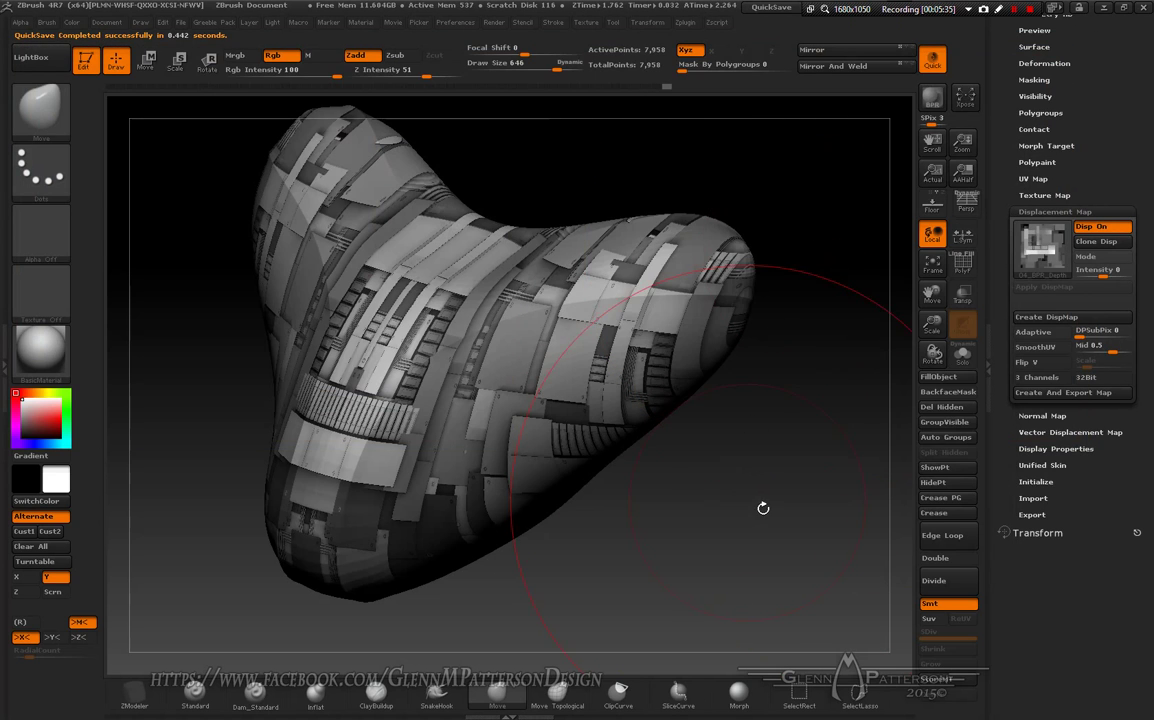
# Step: Enable the displacement Mode preview and raise the displacement intensity to about 0.238
pyautogui.click(1103, 259)
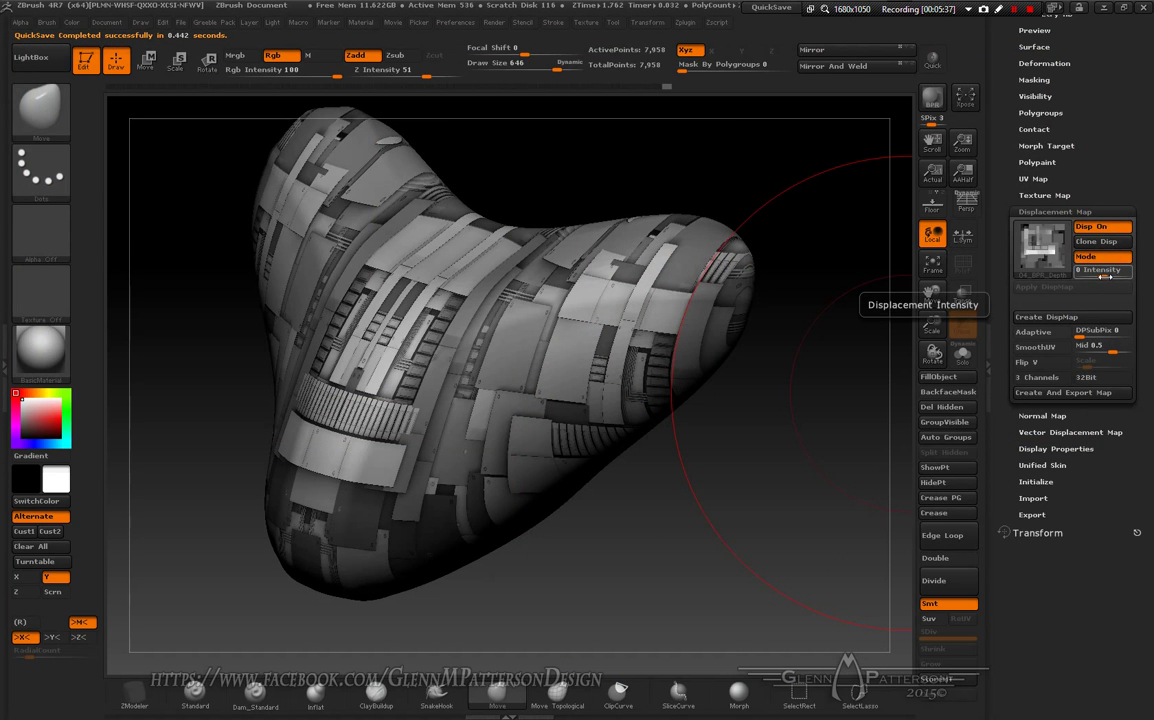
pyautogui.moveTo(1104, 272); pyautogui.dragTo(1114, 276)
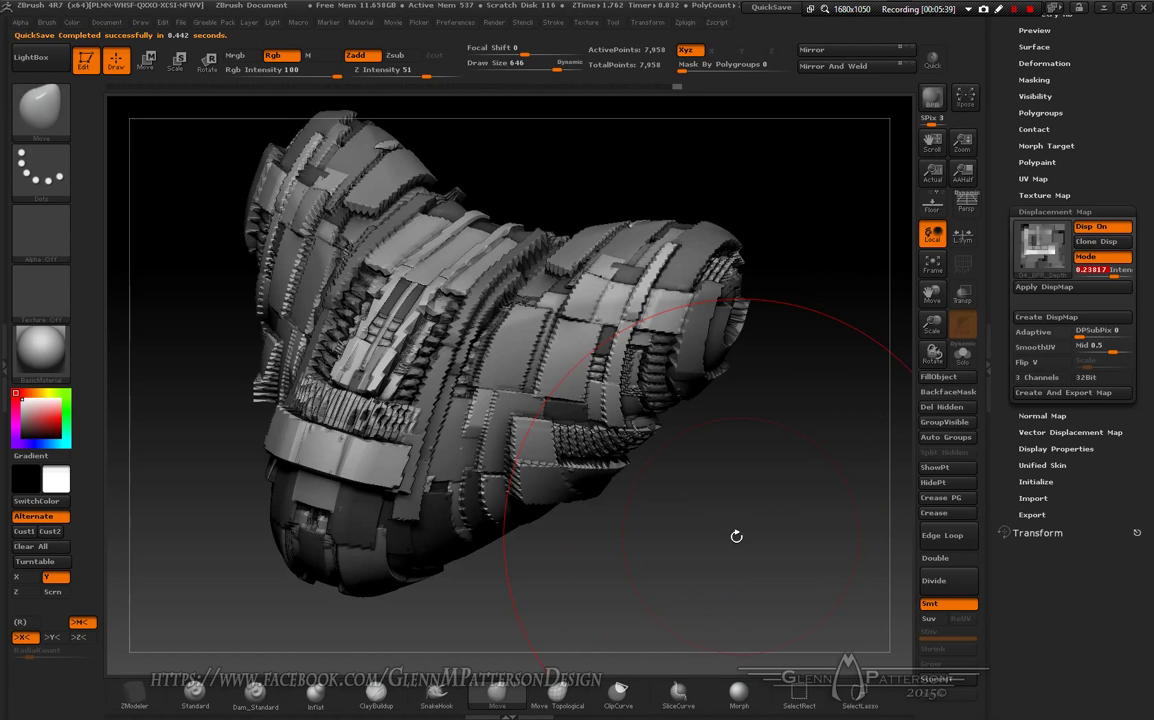
pyautogui.moveTo(734, 536)
pyautogui.mouseDown()
pyautogui.moveTo(663, 484)
pyautogui.moveTo(695, 515)
pyautogui.moveTo(743, 528)
pyautogui.mouseUp()
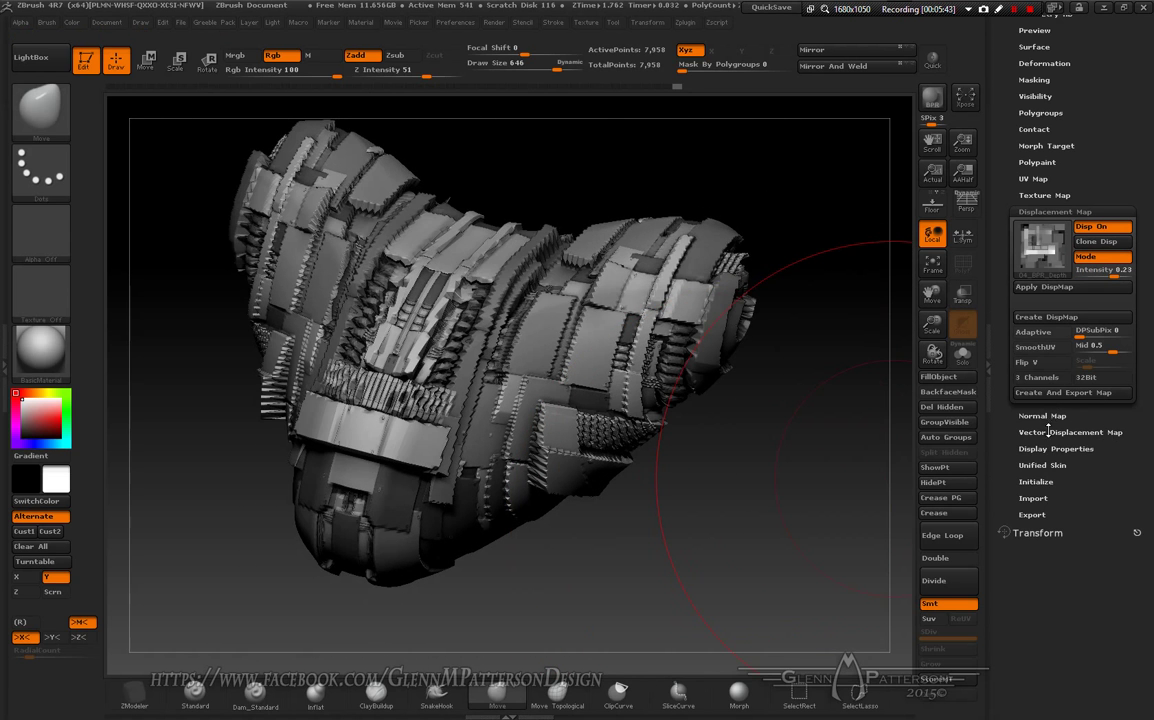
# Step: Subdivide the form repeatedly up to subdivision level 5 and check the displaced detail
pyautogui.click(948, 581)
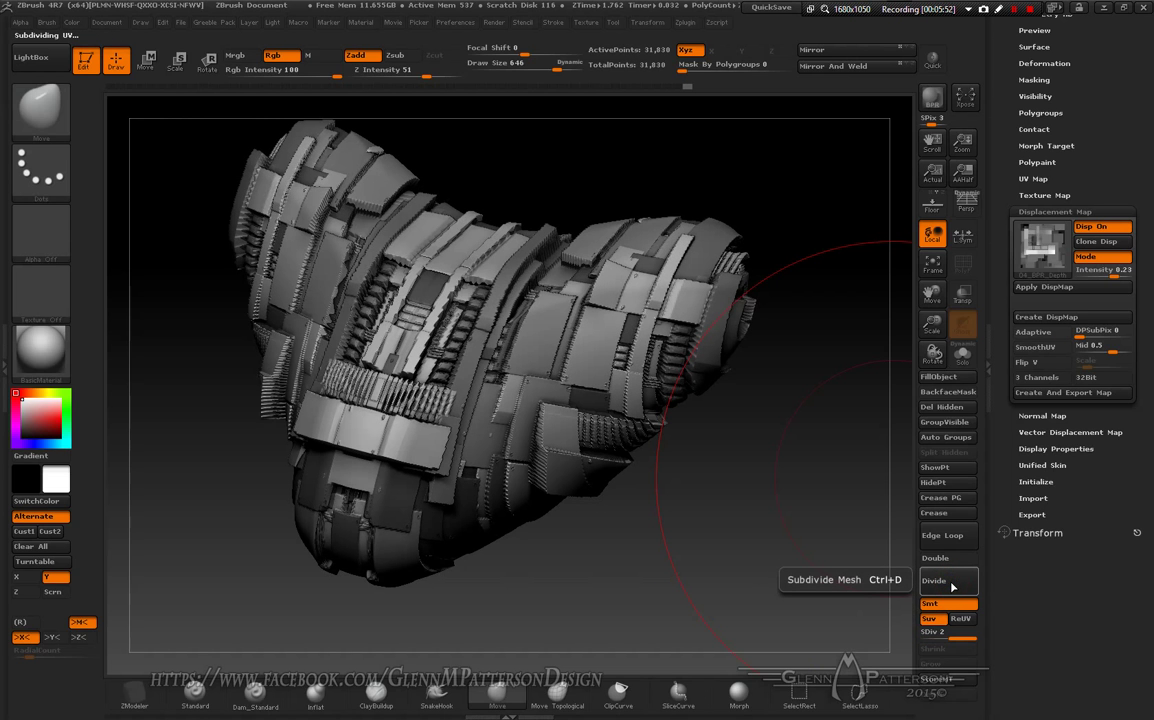
pyautogui.click(951, 585)
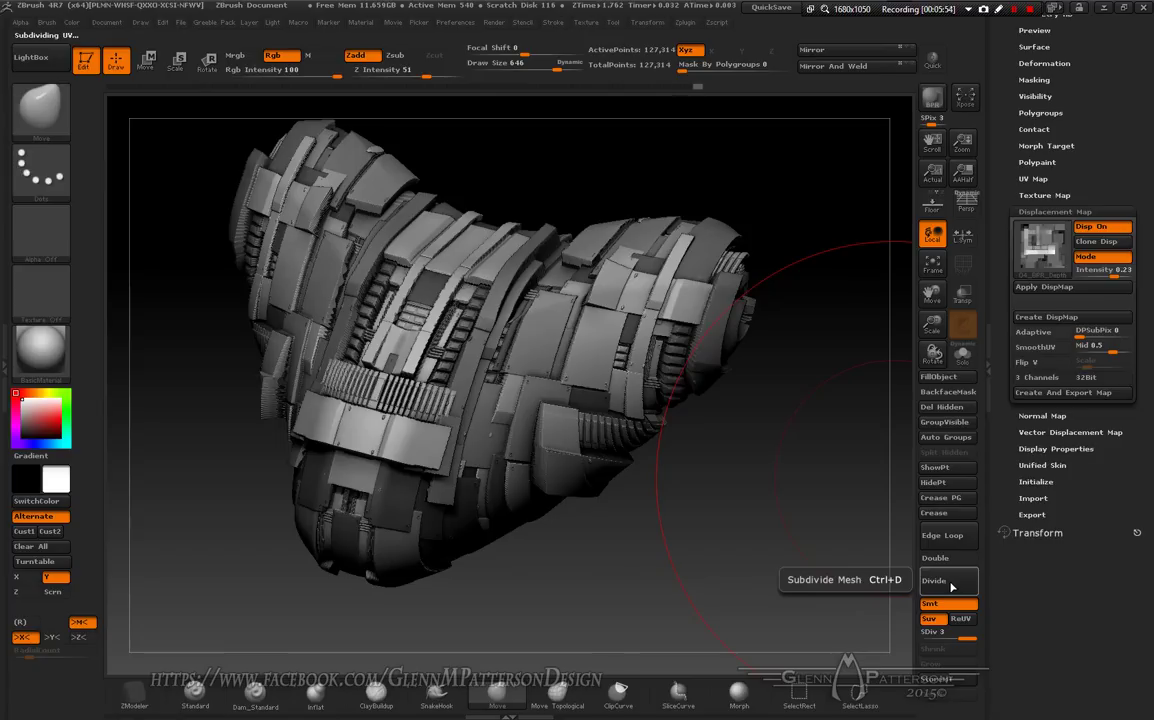
pyautogui.click(951, 585)
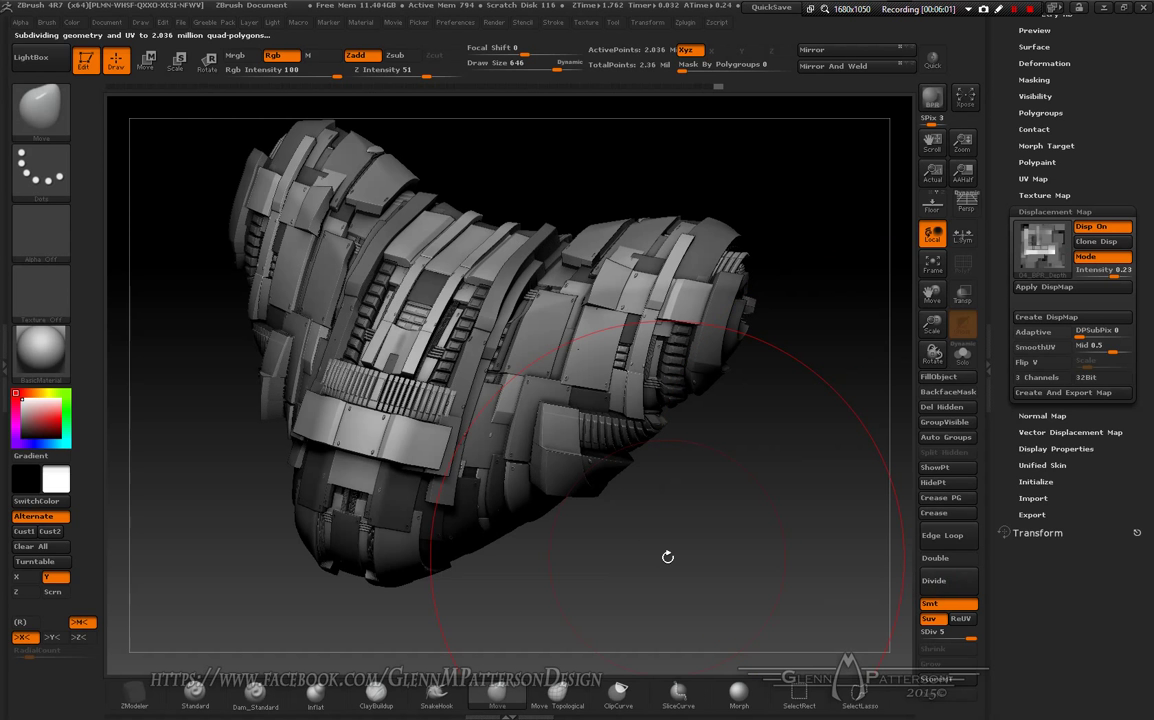
pyautogui.moveTo(662, 544)
pyautogui.mouseDown()
pyautogui.moveTo(688, 497)
pyautogui.moveTo(650, 586)
pyautogui.moveTo(719, 561)
pyautogui.moveTo(790, 458)
pyautogui.moveTo(695, 527)
pyautogui.moveTo(724, 571)
pyautogui.mouseUp()
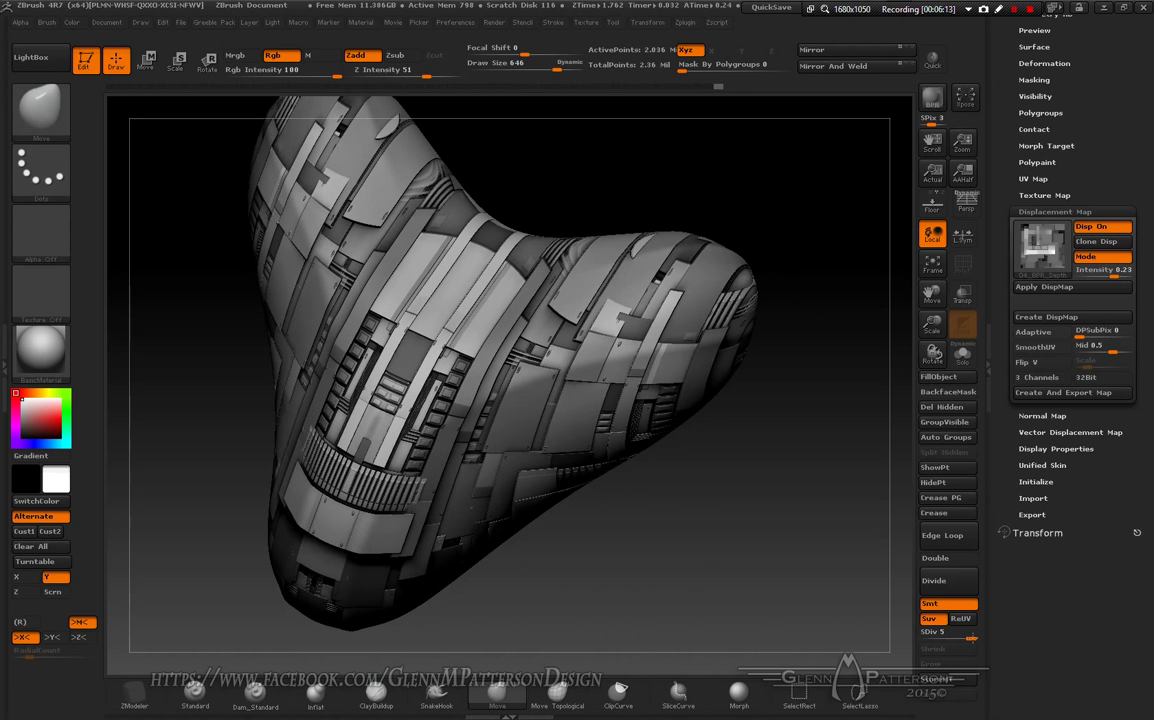
# Step: Lower the subdivision level to 3 and set the displacement mid value to 0.5951
pyautogui.click(971, 637)
pyautogui.moveTo(969, 637); pyautogui.dragTo(944, 637)
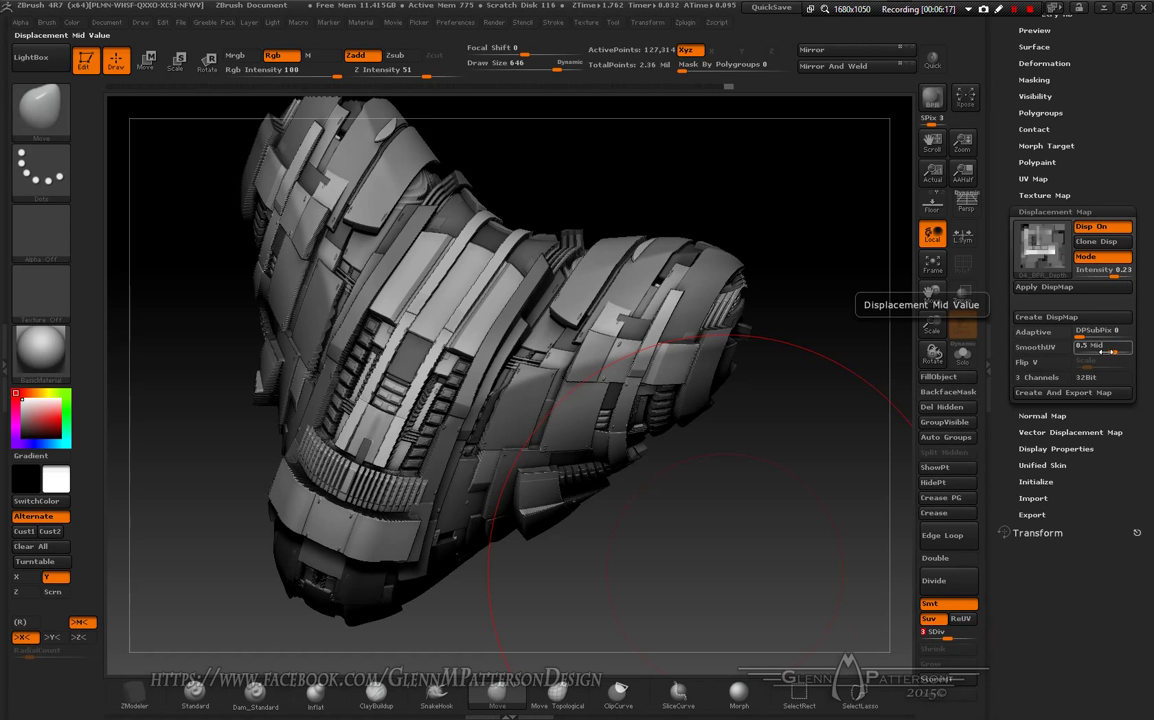
pyautogui.moveTo(1113, 351); pyautogui.dragTo(1100, 352)
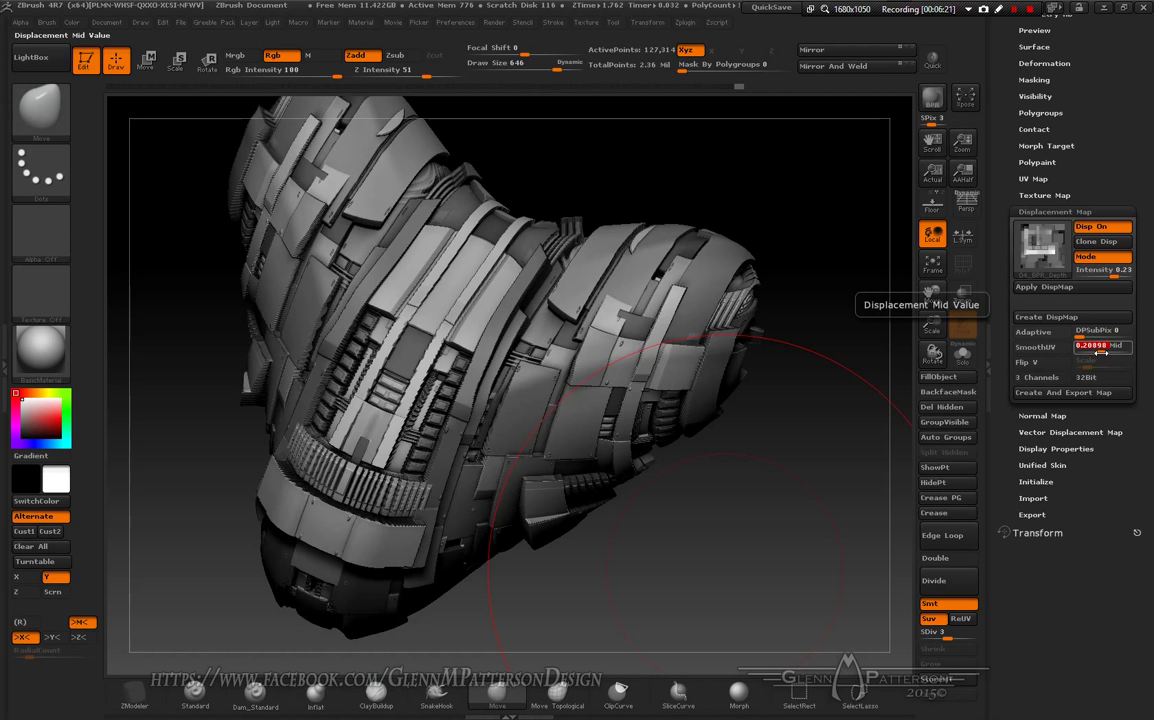
pyautogui.moveTo(1101, 353); pyautogui.dragTo(1112, 351)
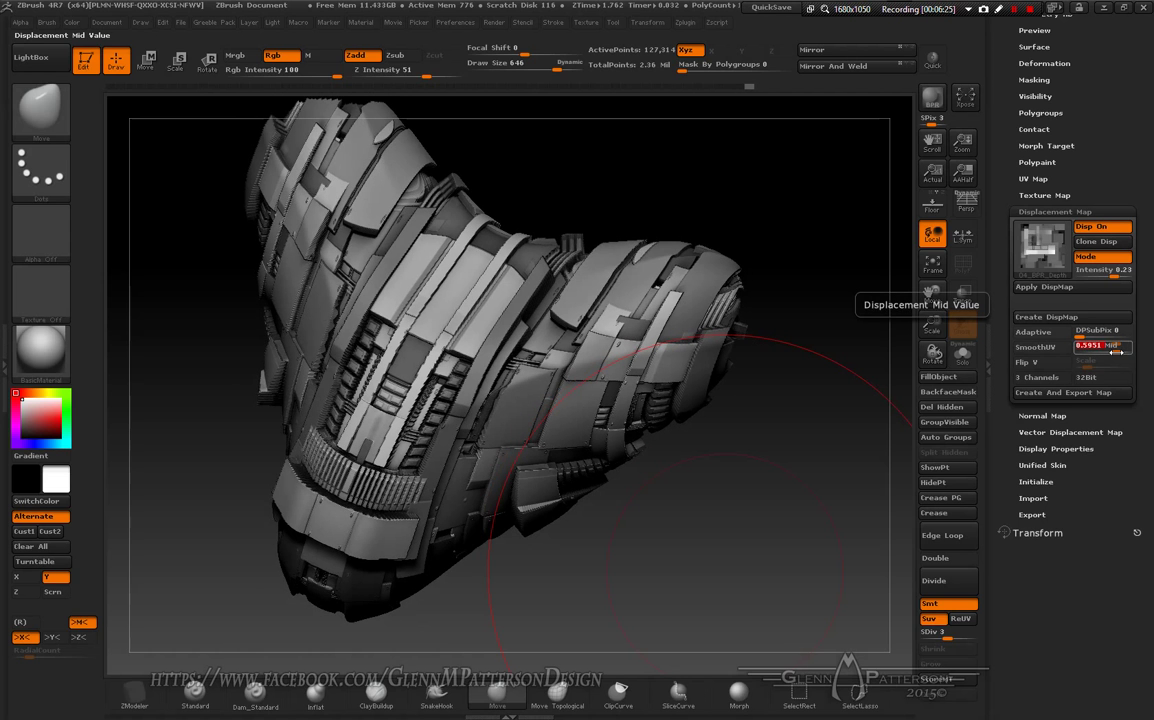
pyautogui.moveTo(1115, 351); pyautogui.dragTo(1114, 351)
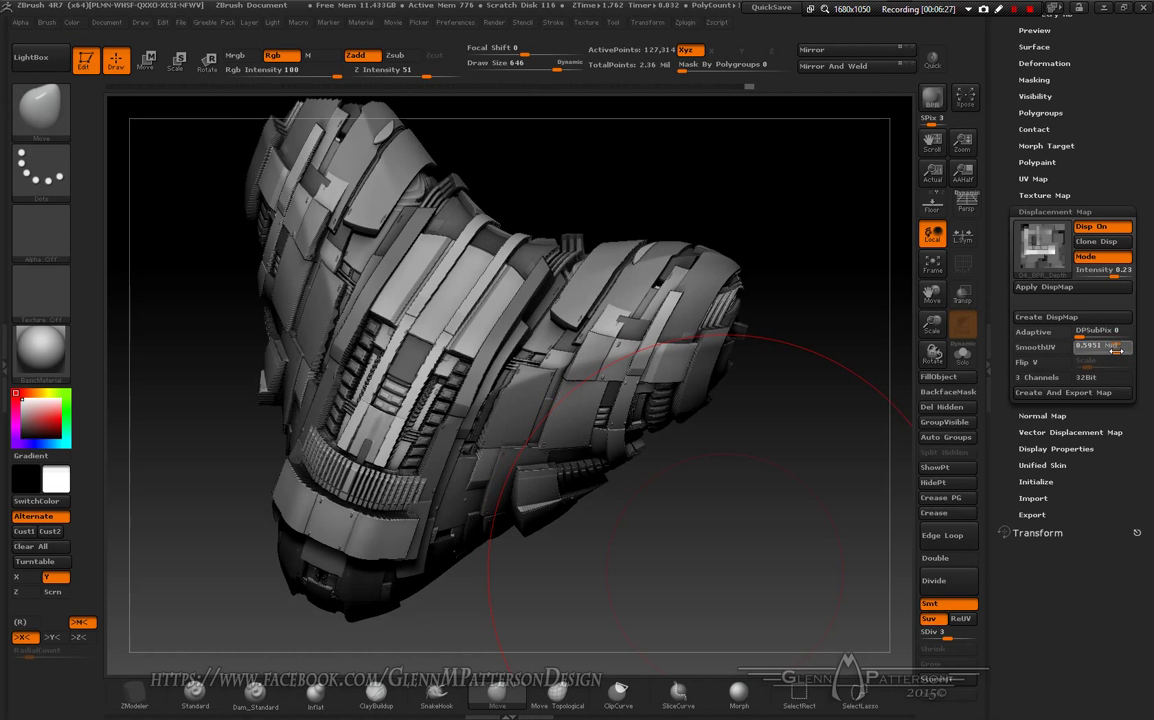
pyautogui.click(1116, 351)
# Step: Inspect the displaced form from other angles, turn displacement off, and re-enable Quick 3D Edit mode
pyautogui.moveTo(676, 528); pyautogui.dragTo(622, 469)
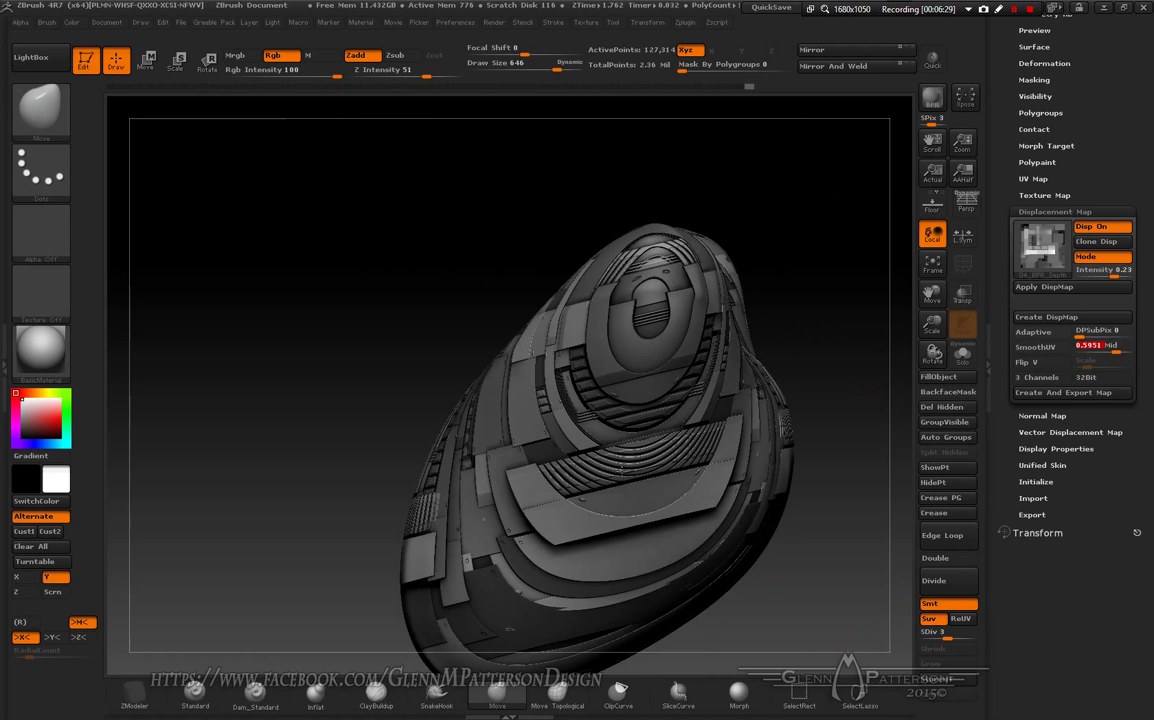
pyautogui.moveTo(561, 424)
pyautogui.mouseDown()
pyautogui.moveTo(748, 555)
pyautogui.moveTo(734, 548)
pyautogui.moveTo(788, 571)
pyautogui.moveTo(850, 545)
pyautogui.mouseUp()
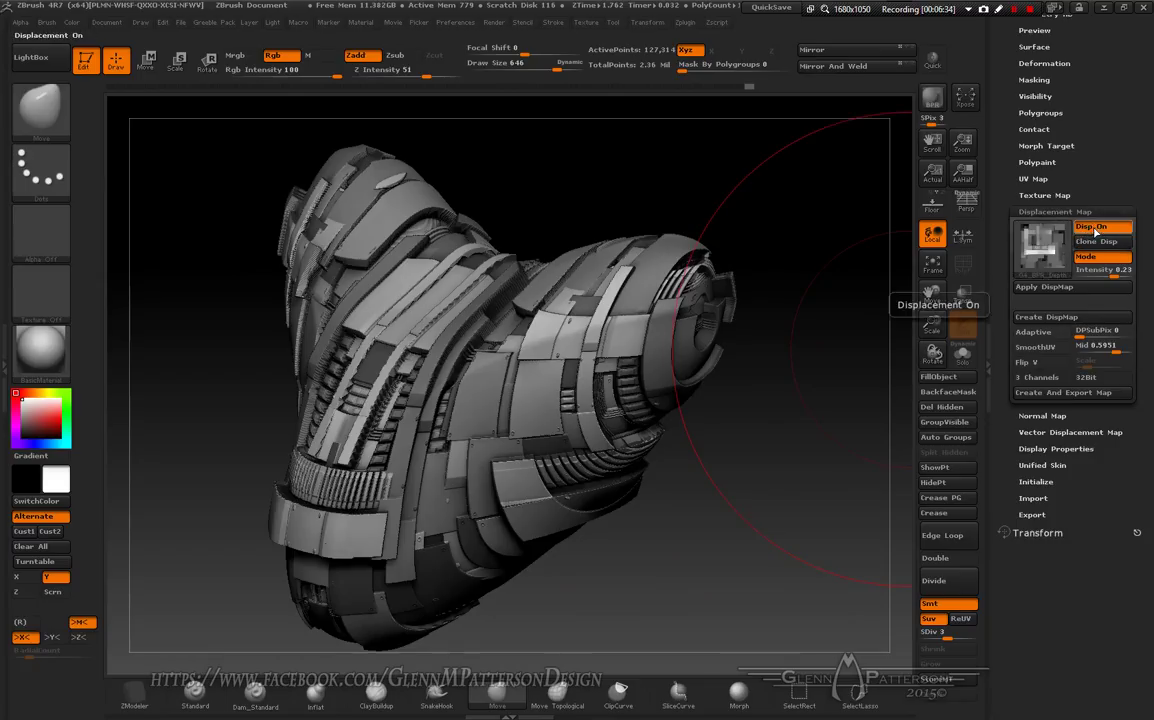
pyautogui.click(1095, 229)
pyautogui.click(932, 62)
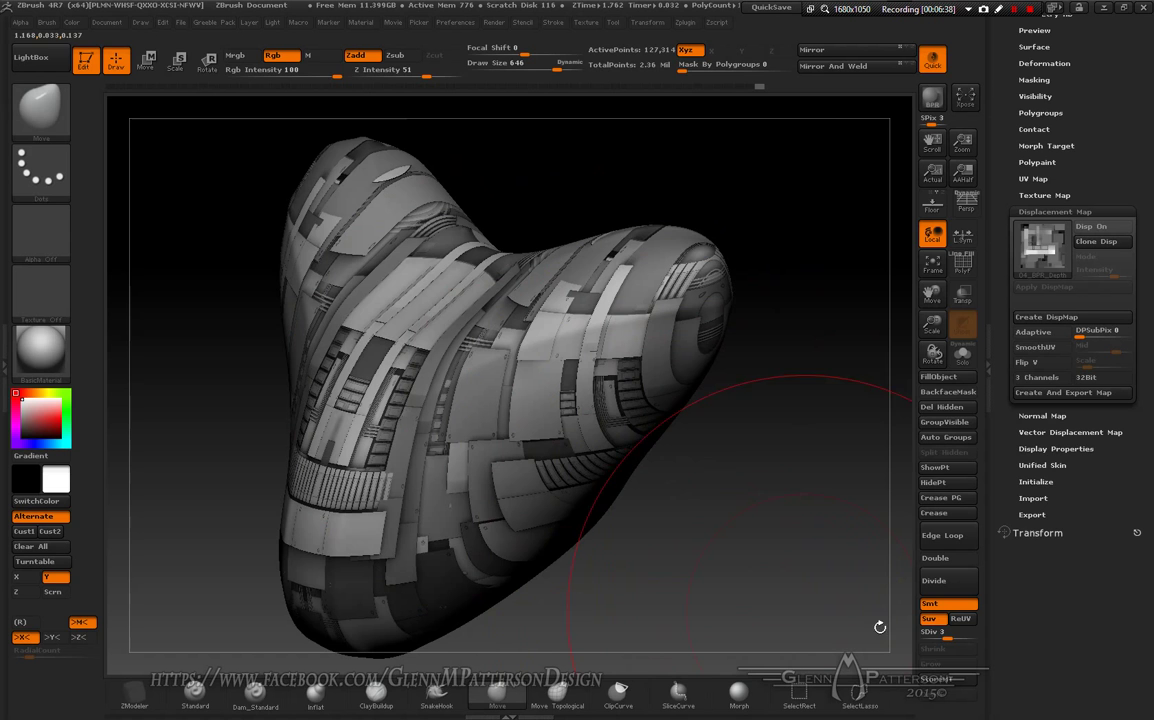
# Step: Lower the subdivision level to 2 and stretch the upper side lobes outward with the Move brush at draw size 797
pyautogui.click(936, 634)
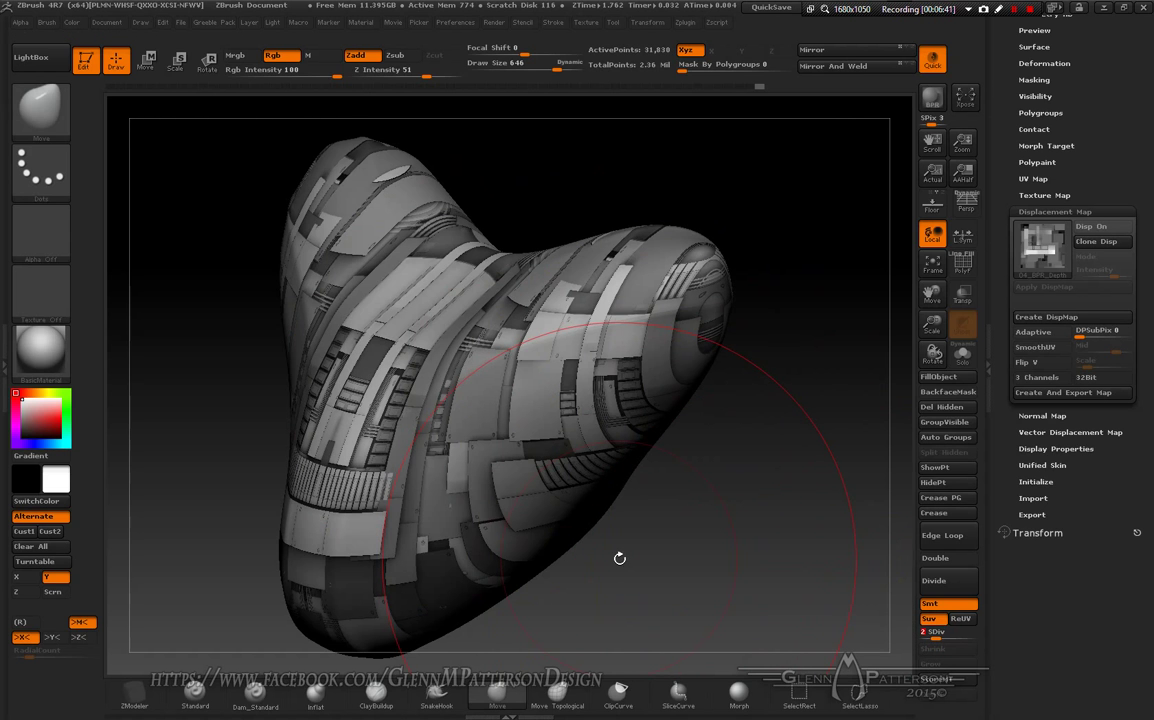
pyautogui.moveTo(742, 559); pyautogui.dragTo(687, 554)
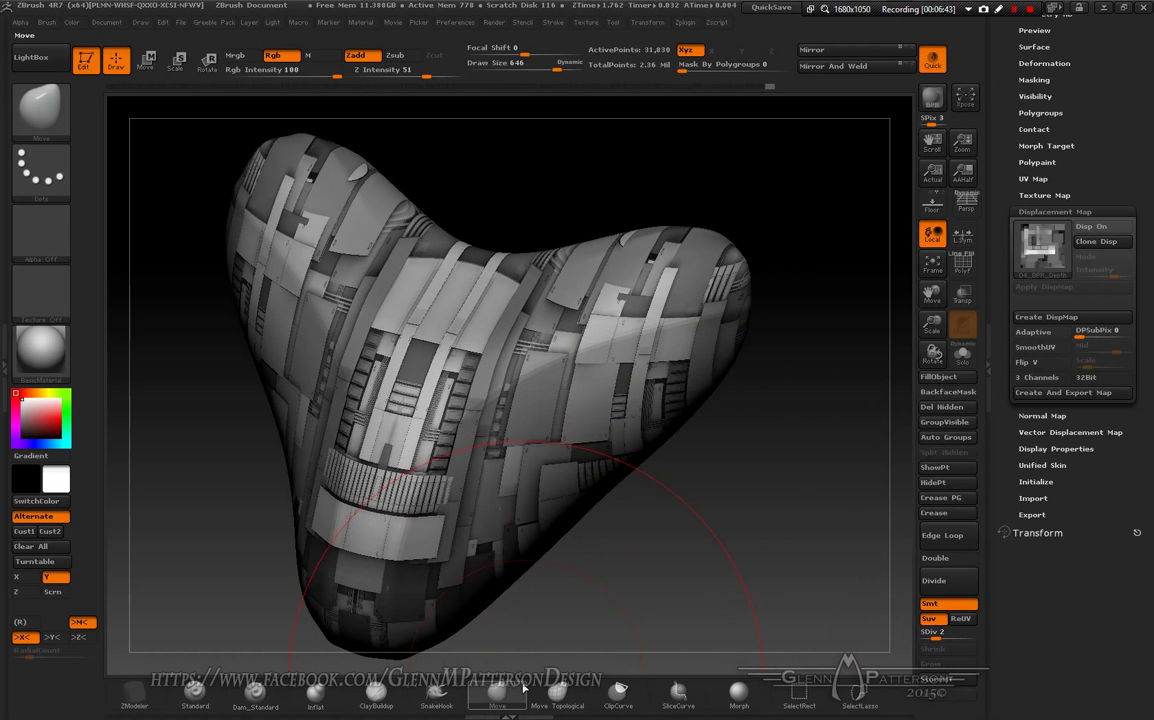
pyautogui.press('space')
pyautogui.moveTo(692, 497); pyautogui.dragTo(704, 498)
pyautogui.moveTo(668, 250)
pyautogui.mouseDown()
pyautogui.moveTo(685, 268)
pyautogui.moveTo(821, 248)
pyautogui.moveTo(868, 284)
pyautogui.mouseUp()
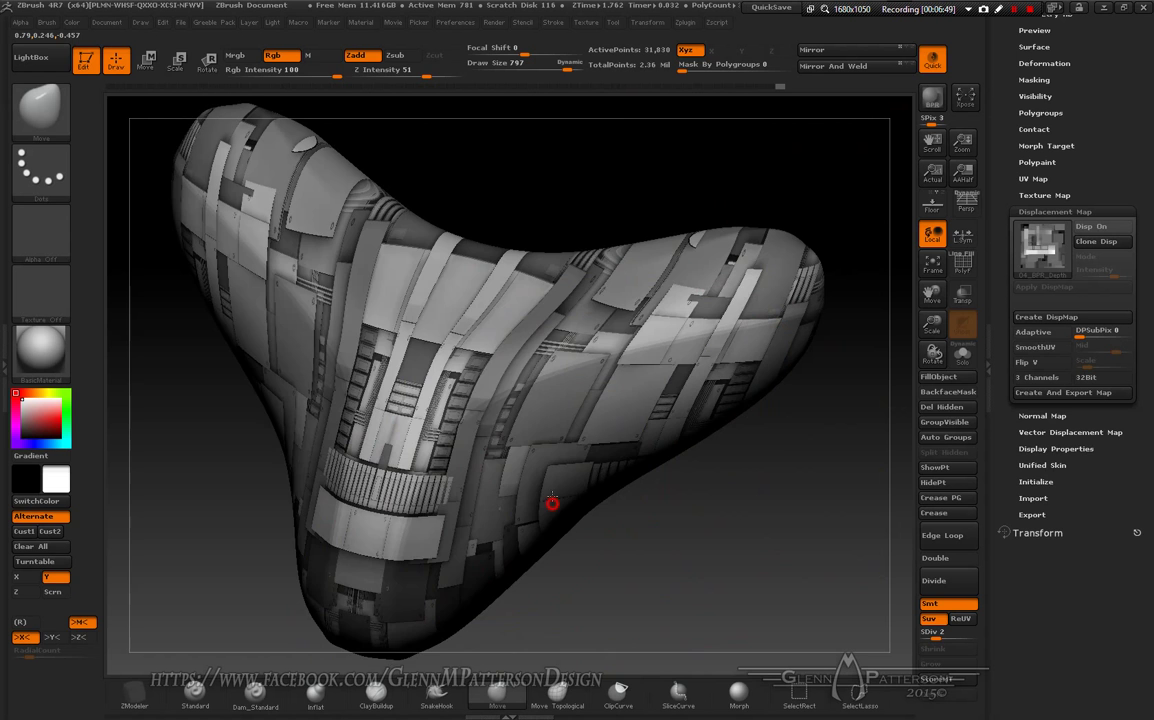
# Step: Push the form's underside inward with the Move brush to slim the area between the lobes
pyautogui.moveTo(551, 504)
pyautogui.mouseDown()
pyautogui.moveTo(461, 443)
pyautogui.moveTo(405, 448)
pyautogui.mouseUp()
pyautogui.moveTo(443, 271); pyautogui.dragTo(443, 266)
pyautogui.moveTo(680, 528)
pyautogui.mouseDown()
pyautogui.moveTo(655, 513)
pyautogui.moveTo(679, 487)
pyautogui.mouseUp()
pyautogui.moveTo(500, 566); pyautogui.dragTo(399, 578)
# Step: Reduce the draw size to 485 and widen the form's lower end with the Move brush
pyautogui.press('space')
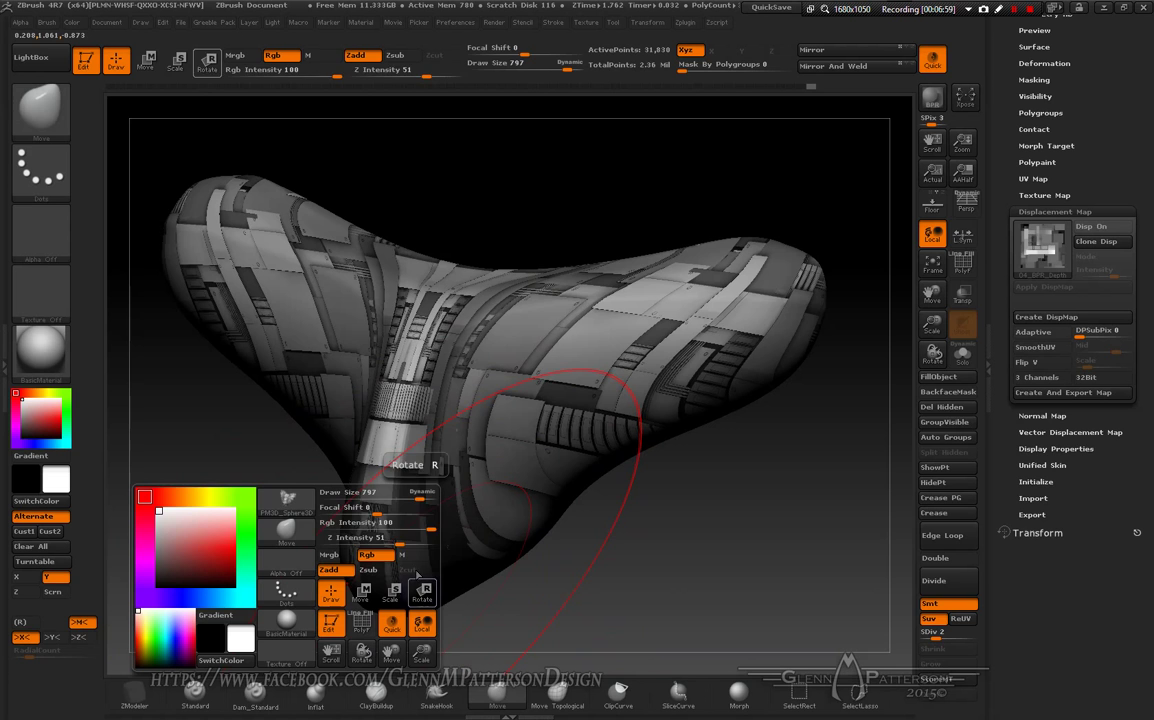
pyautogui.moveTo(420, 495); pyautogui.dragTo(398, 495)
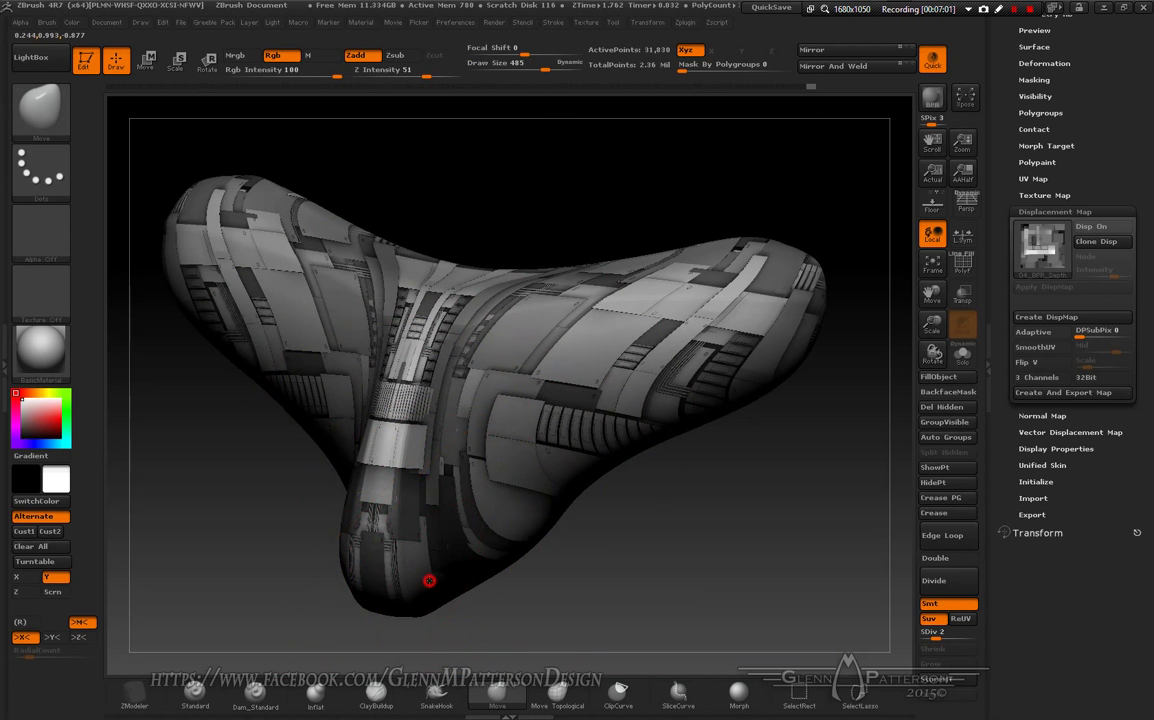
pyautogui.moveTo(429, 580)
pyautogui.mouseDown()
pyautogui.moveTo(528, 588)
pyautogui.moveTo(606, 619)
pyautogui.mouseUp()
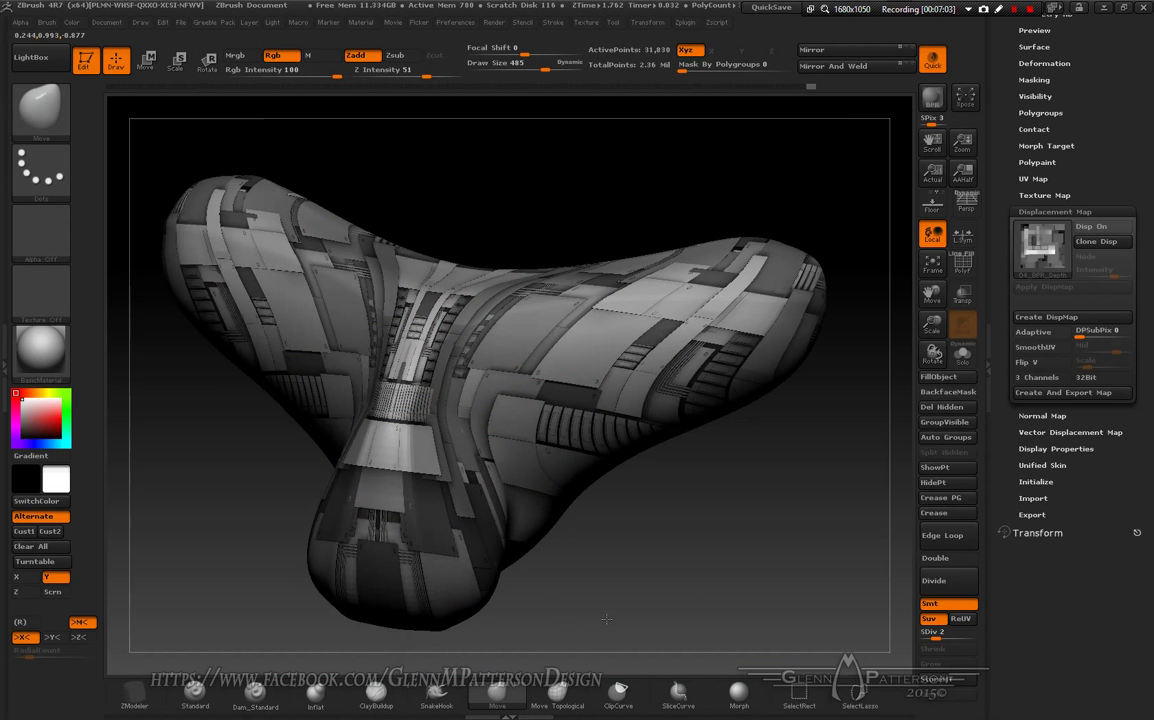
pyautogui.moveTo(654, 586); pyautogui.dragTo(685, 570)
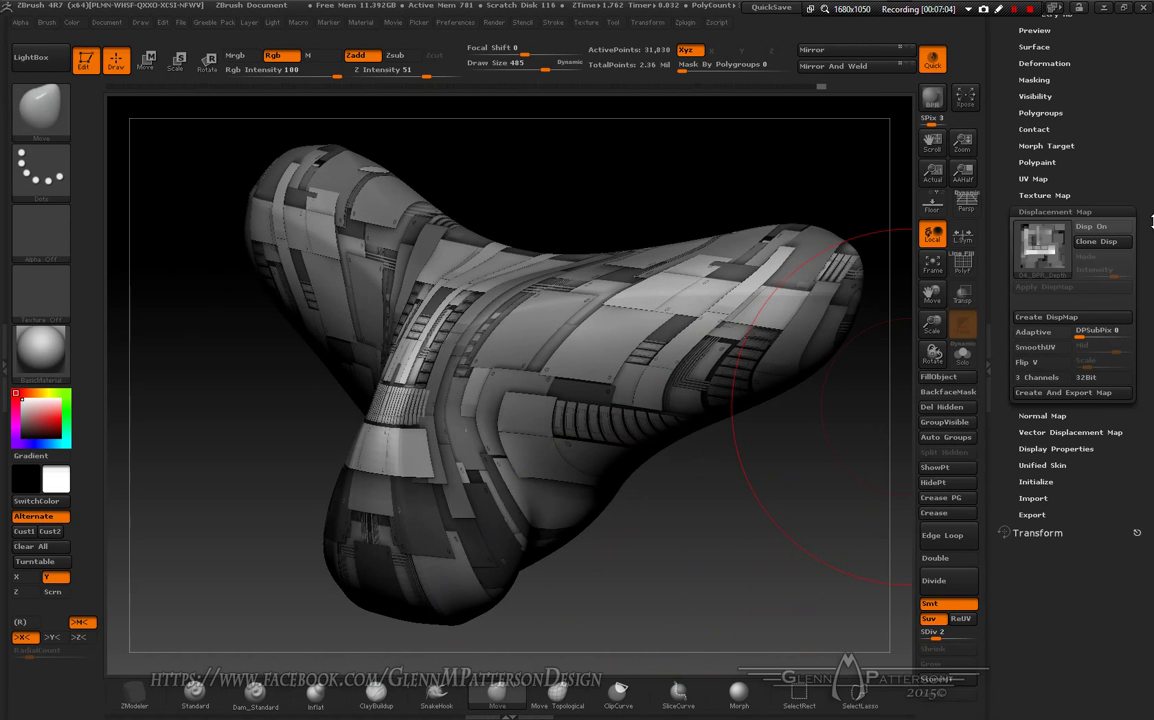
# Step: Turn displacement and its Mode preview back on, raise the subdivision level to 5, and examine the displaced shape
pyautogui.click(1096, 229)
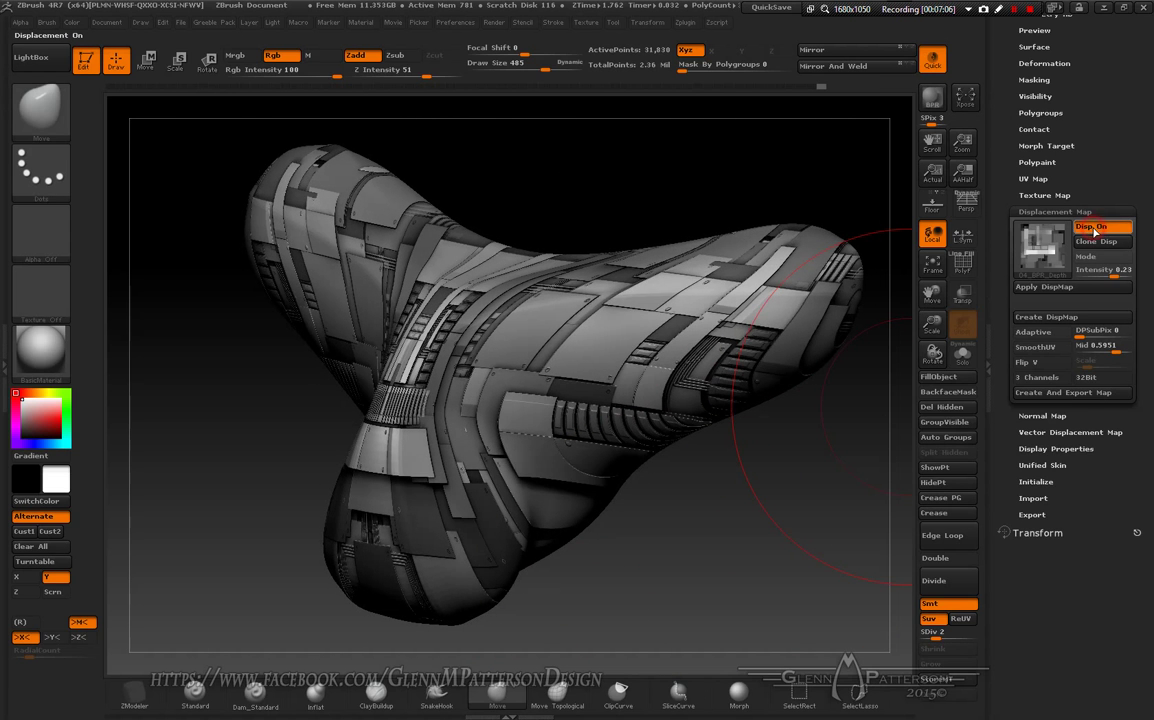
pyautogui.click(1086, 257)
pyautogui.moveTo(796, 487); pyautogui.dragTo(775, 576)
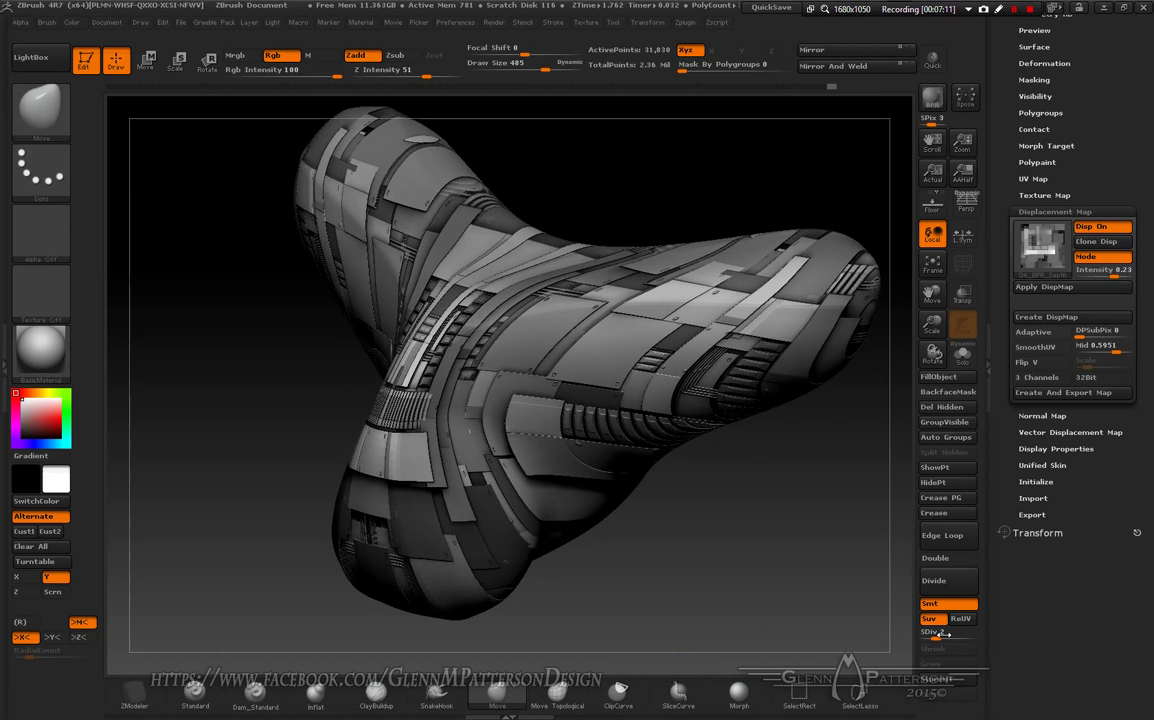
pyautogui.click(941, 636)
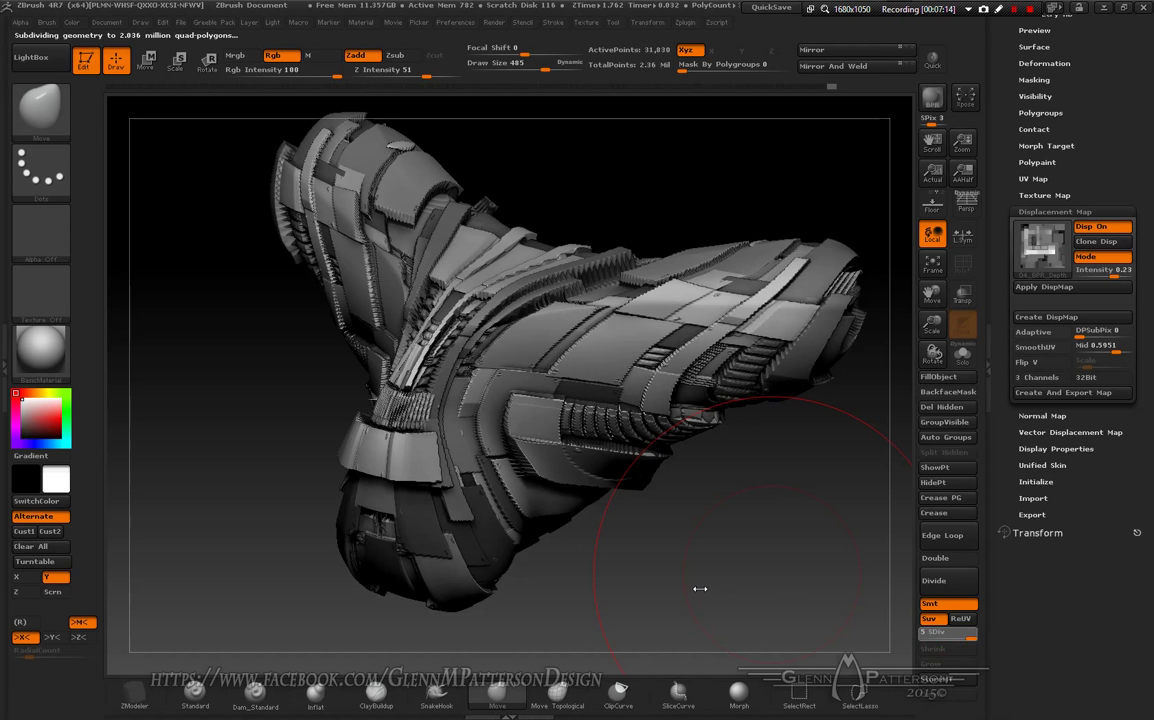
pyautogui.moveTo(678, 567); pyautogui.dragTo(726, 559)
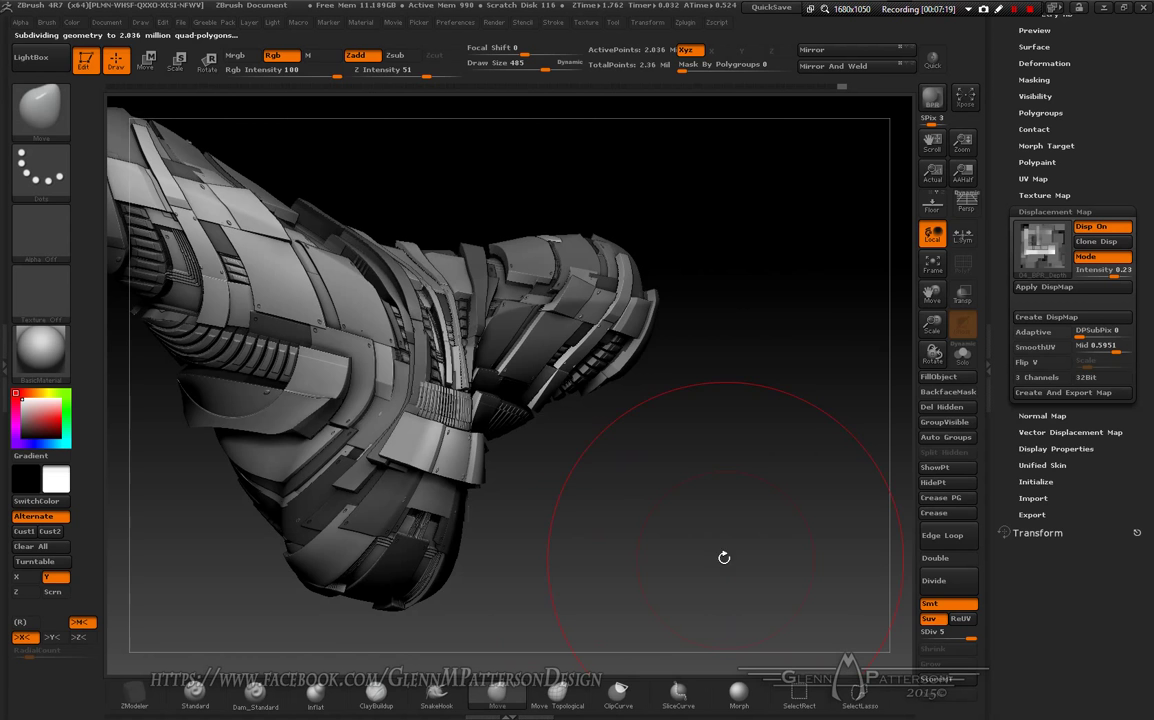
pyautogui.moveTo(679, 523)
pyautogui.mouseDown()
pyautogui.moveTo(673, 556)
pyautogui.moveTo(688, 540)
pyautogui.moveTo(667, 541)
pyautogui.mouseUp()
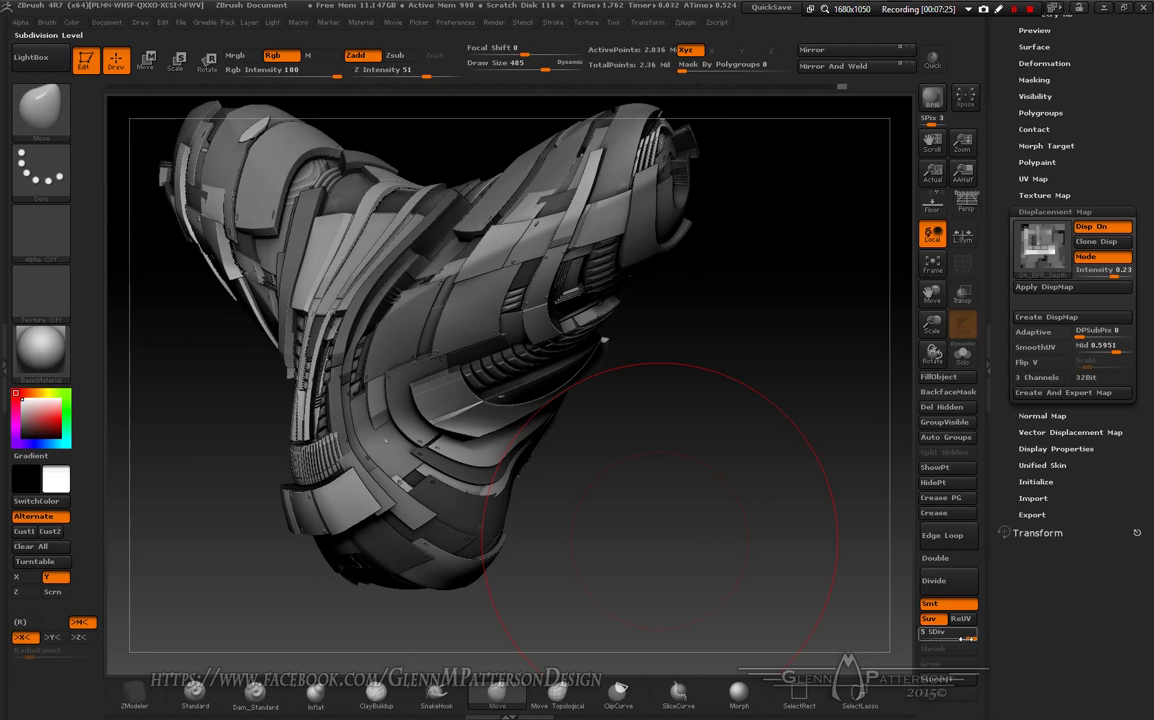
# Step: Lower the subdivision level to 1 and export the mesh over the existing Export.OBJ file
pyautogui.moveTo(965, 636); pyautogui.dragTo(923, 636)
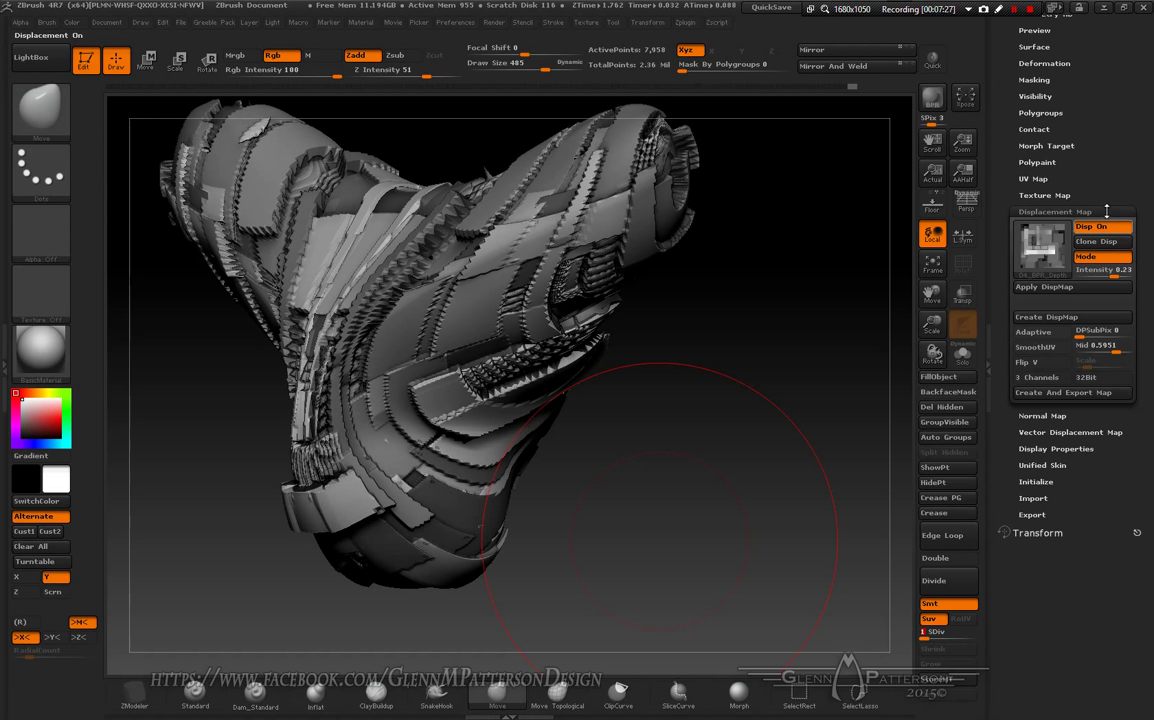
pyautogui.moveTo(1107, 211); pyautogui.dragTo(1122, 345)
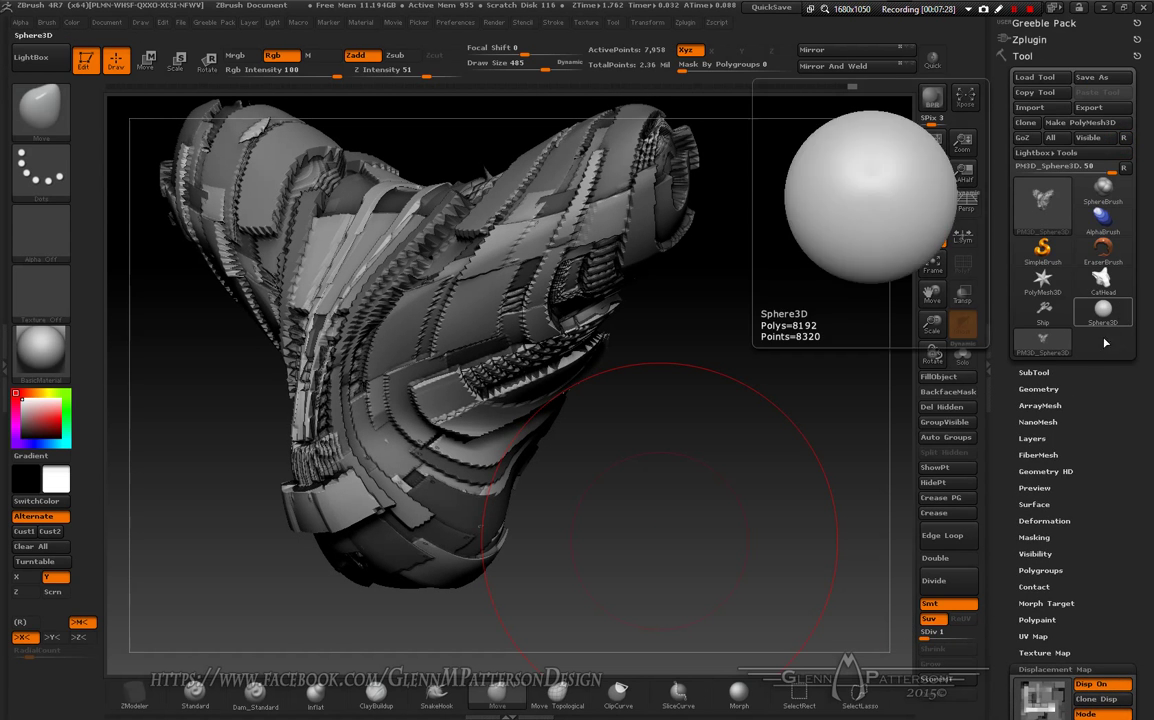
pyautogui.click(1086, 112)
pyautogui.click(853, 212)
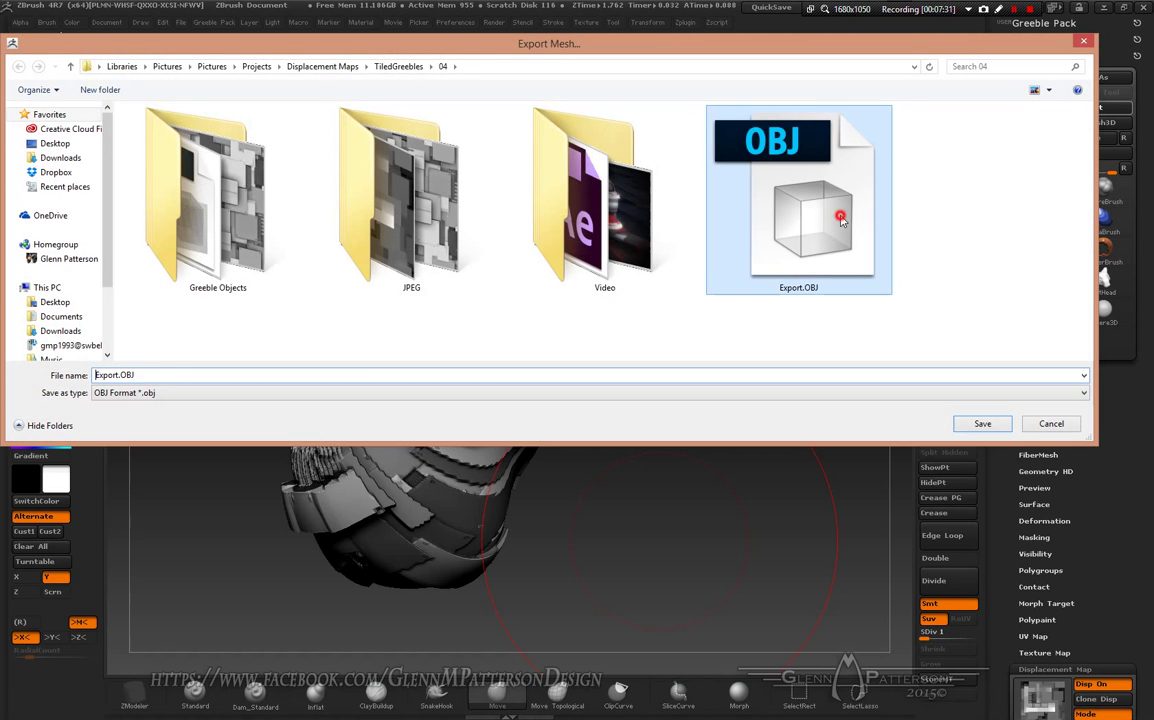
pyautogui.doubleClick(842, 220)
pyautogui.click(616, 358)
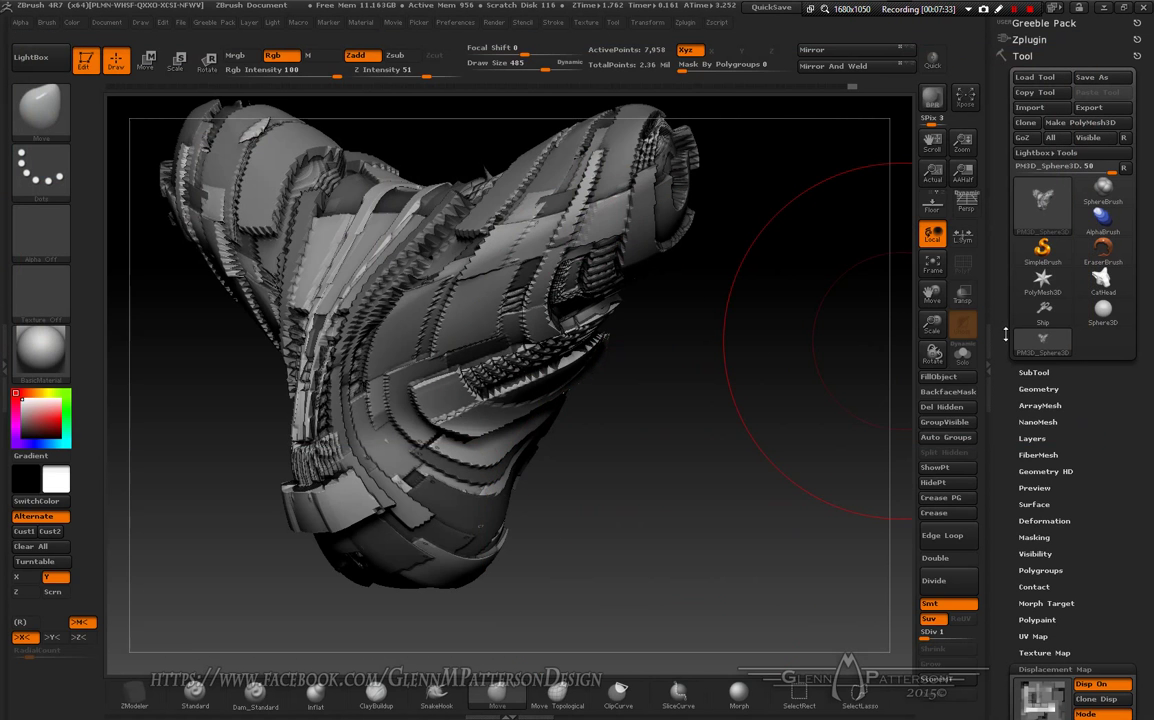
# Step: Import Export.OBJ back into the current tool
pyautogui.click(1034, 112)
pyautogui.click(822, 255)
pyautogui.doubleClick(821, 257)
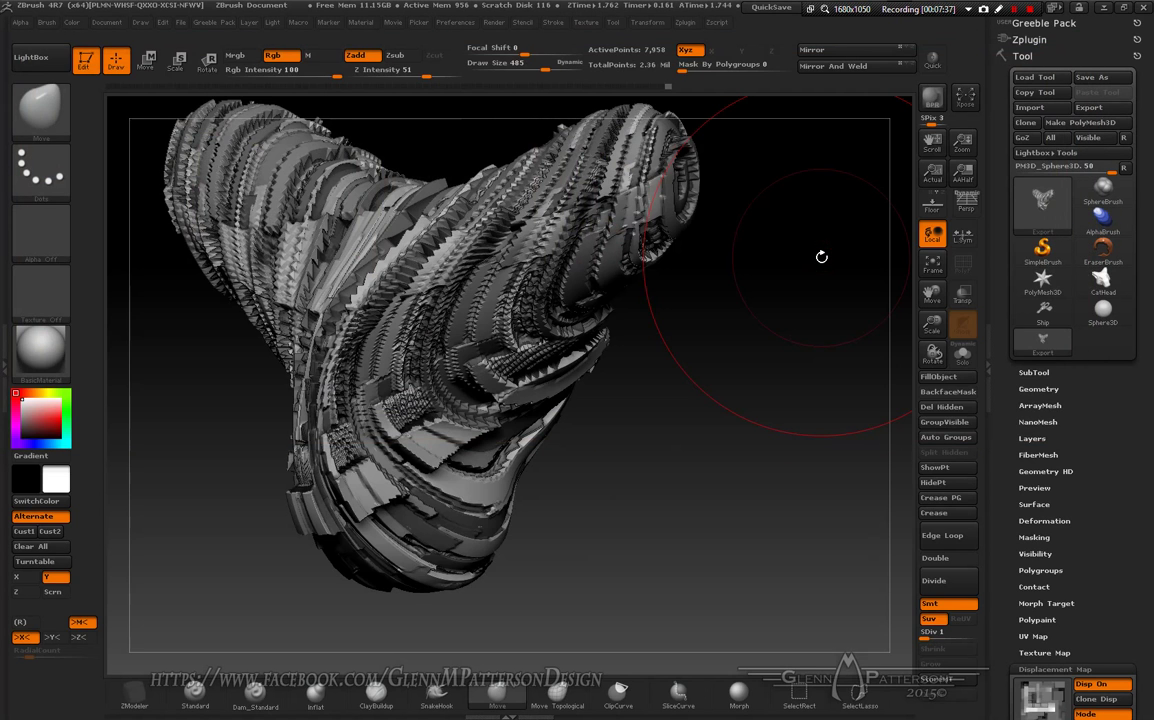
# Step: Set the UV map's horizontal repeat to 1
pyautogui.click(1038, 636)
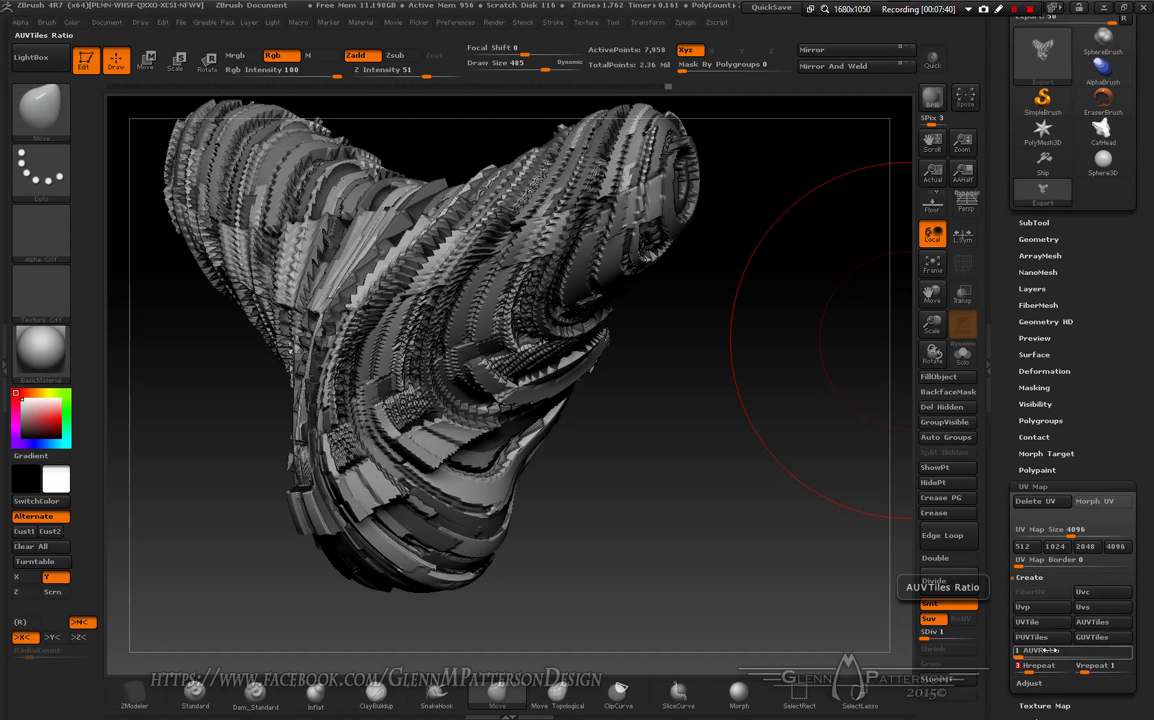
pyautogui.write('1')
pyautogui.press('Return')
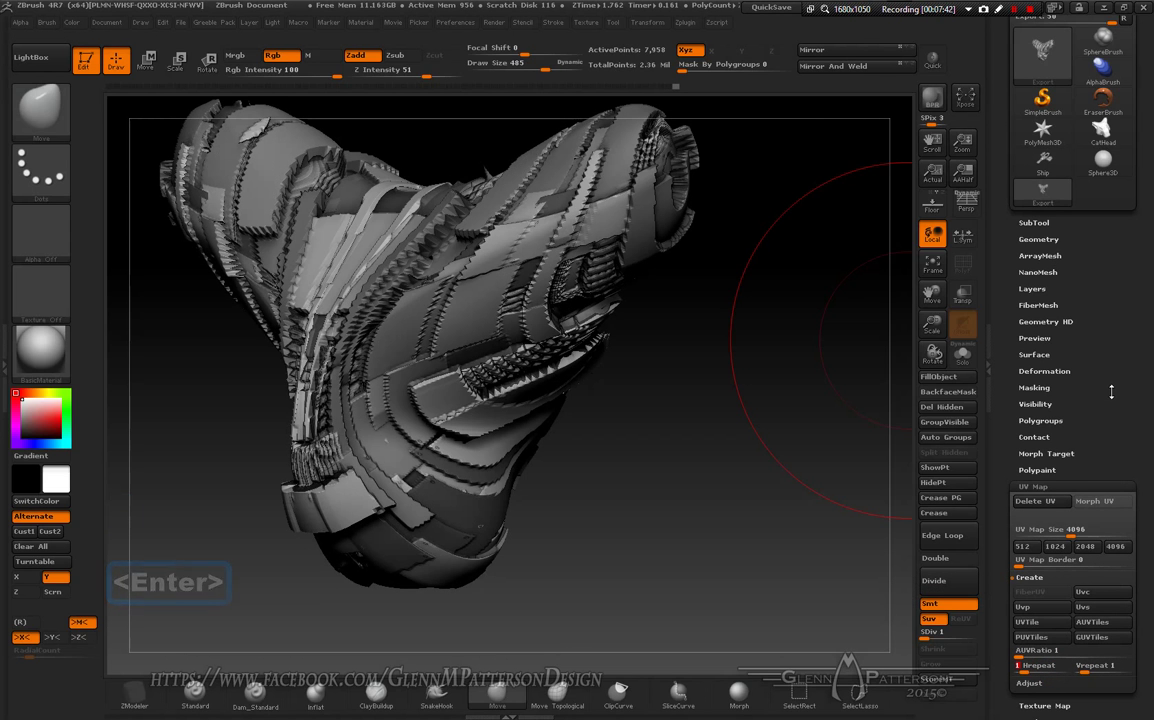
# Step: Subdivide the form up to level 6 and apply the displacement map to its geometry
pyautogui.scroll(-5, 1078, 450)
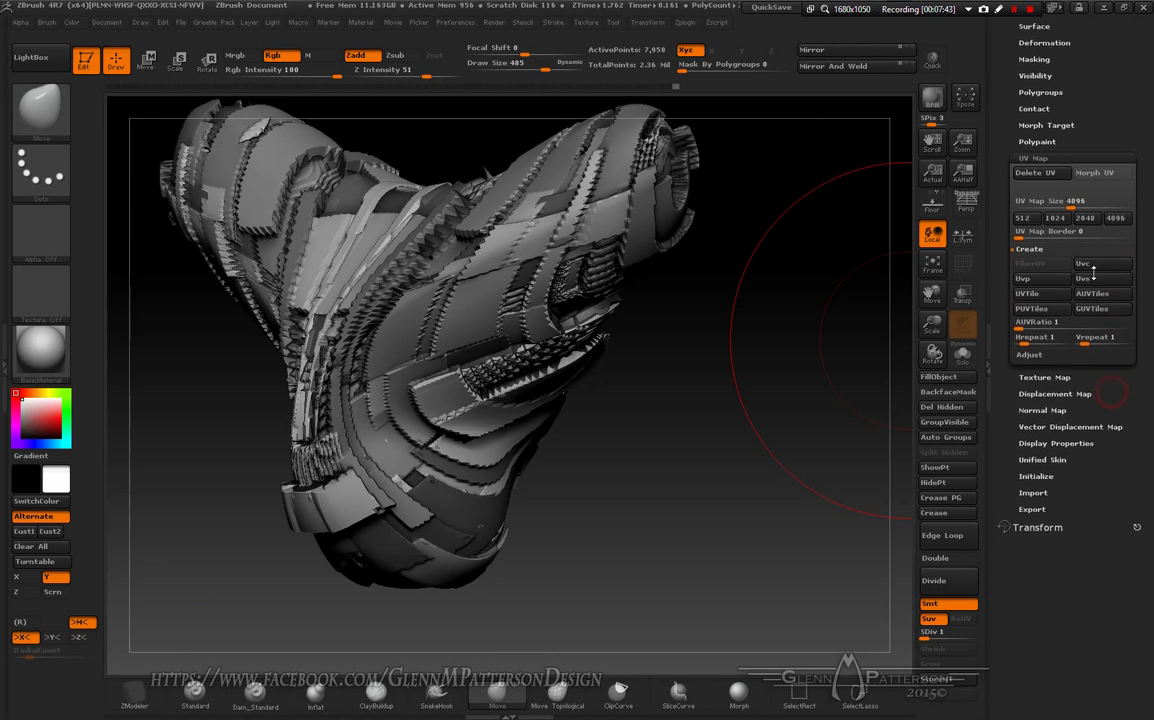
pyautogui.click(1067, 391)
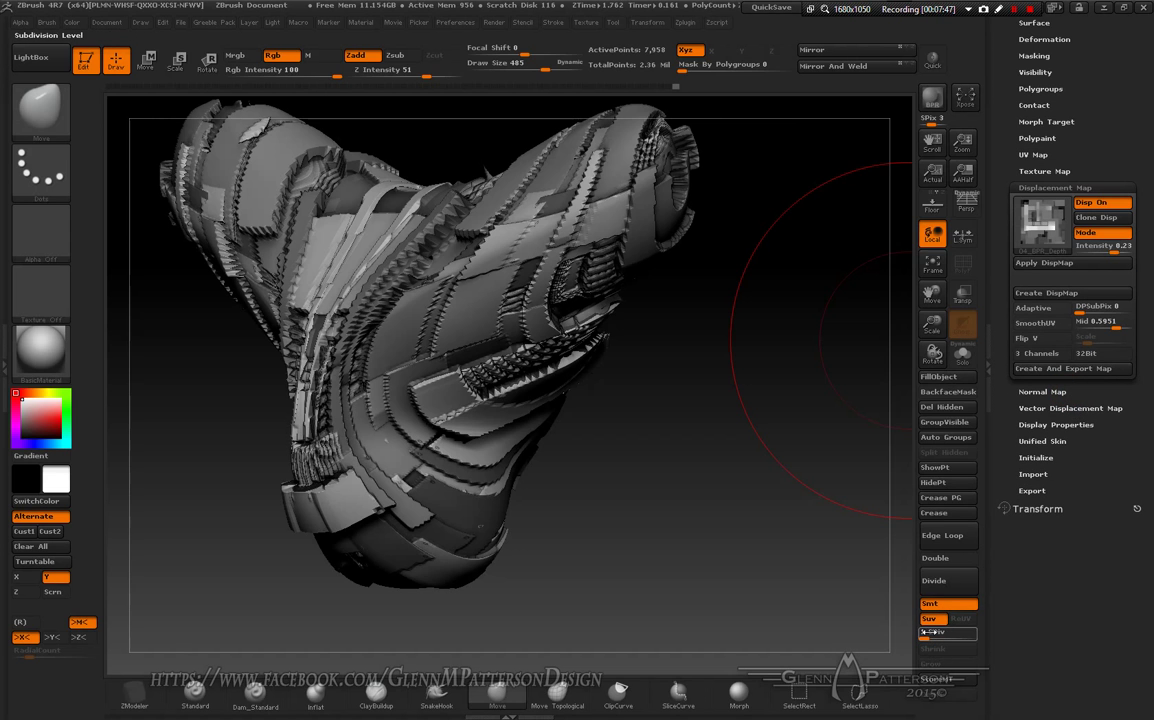
pyautogui.moveTo(1012, 632); pyautogui.dragTo(1023, 626)
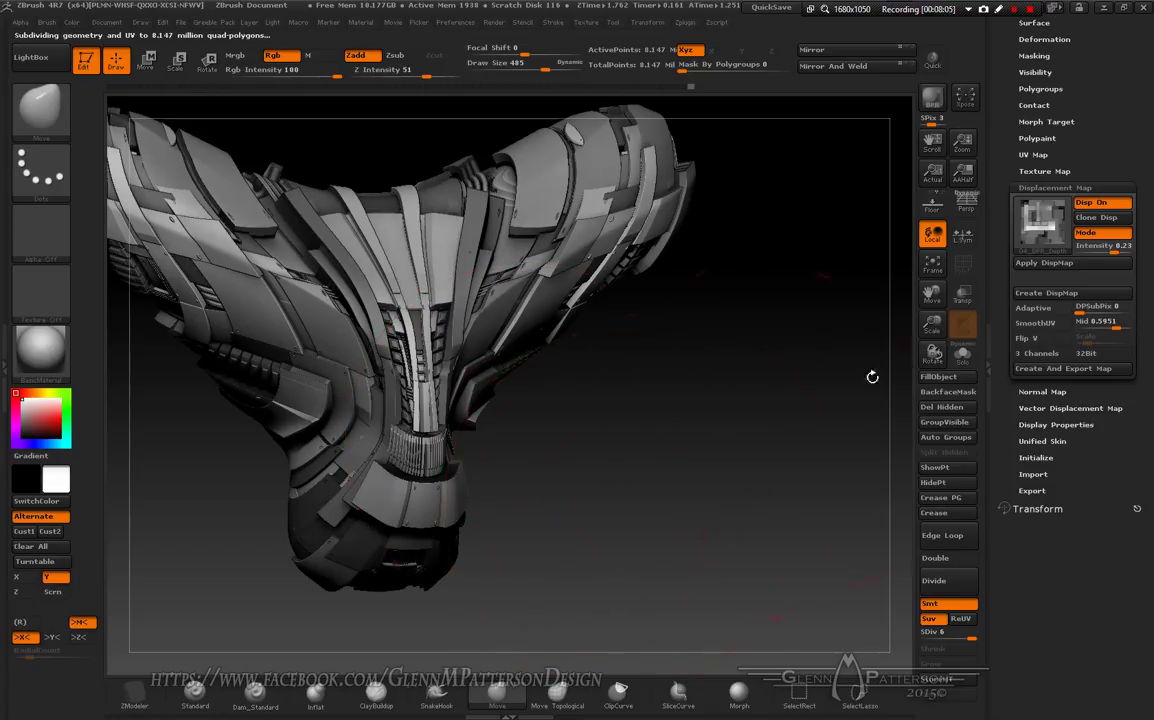
pyautogui.click(1068, 264)
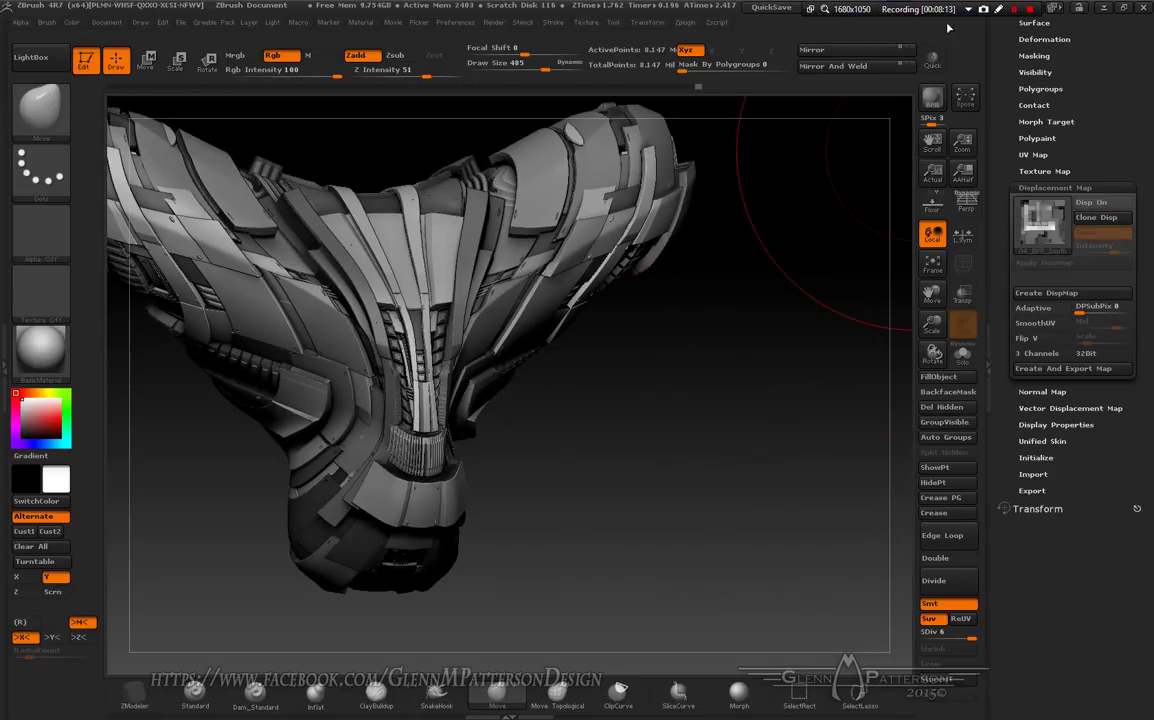
# Step: Re-enable Quick 3D Edit mode and inspect the applied displacement detail from several angles
pyautogui.click(928, 268)
pyautogui.moveTo(742, 478); pyautogui.dragTo(590, 362)
pyautogui.moveTo(700, 316); pyautogui.dragTo(772, 511)
pyautogui.moveTo(749, 560); pyautogui.dragTo(545, 404)
pyautogui.moveTo(783, 235)
pyautogui.mouseDown()
pyautogui.moveTo(765, 273)
pyautogui.moveTo(668, 194)
pyautogui.mouseUp()
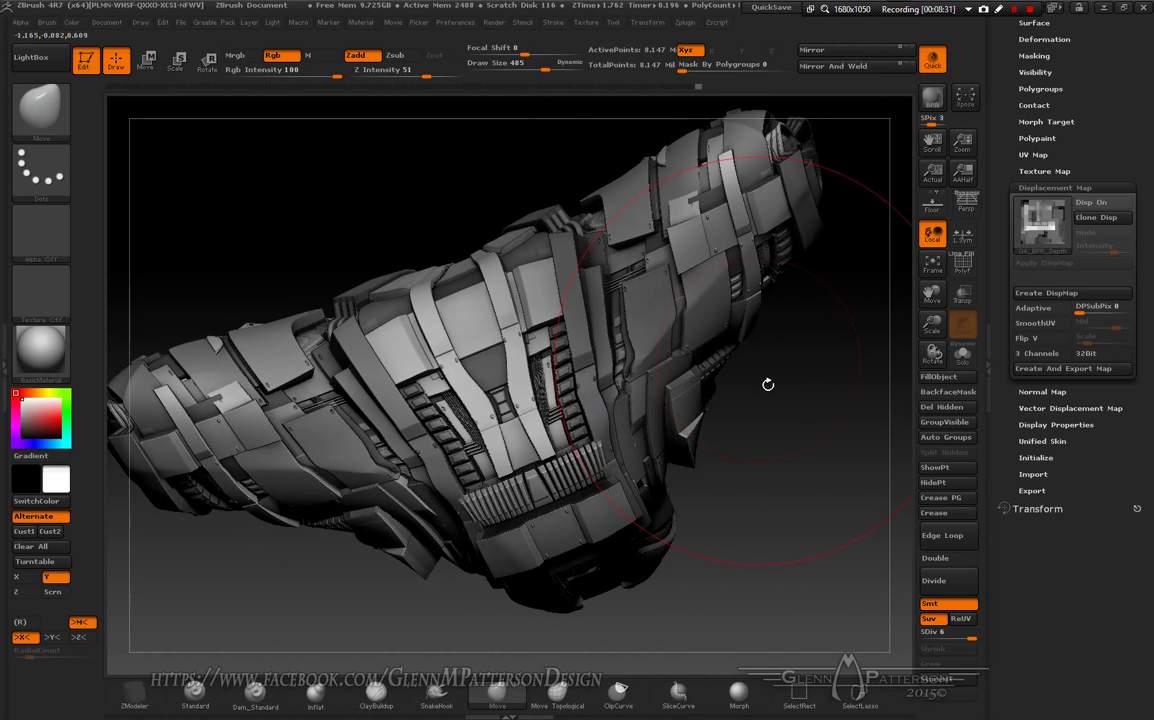
pyautogui.moveTo(776, 438); pyautogui.dragTo(661, 205)
pyautogui.moveTo(724, 539); pyautogui.dragTo(734, 600)
pyautogui.moveTo(723, 548)
pyautogui.mouseDown()
pyautogui.moveTo(687, 564)
pyautogui.moveTo(716, 553)
pyautogui.mouseUp()
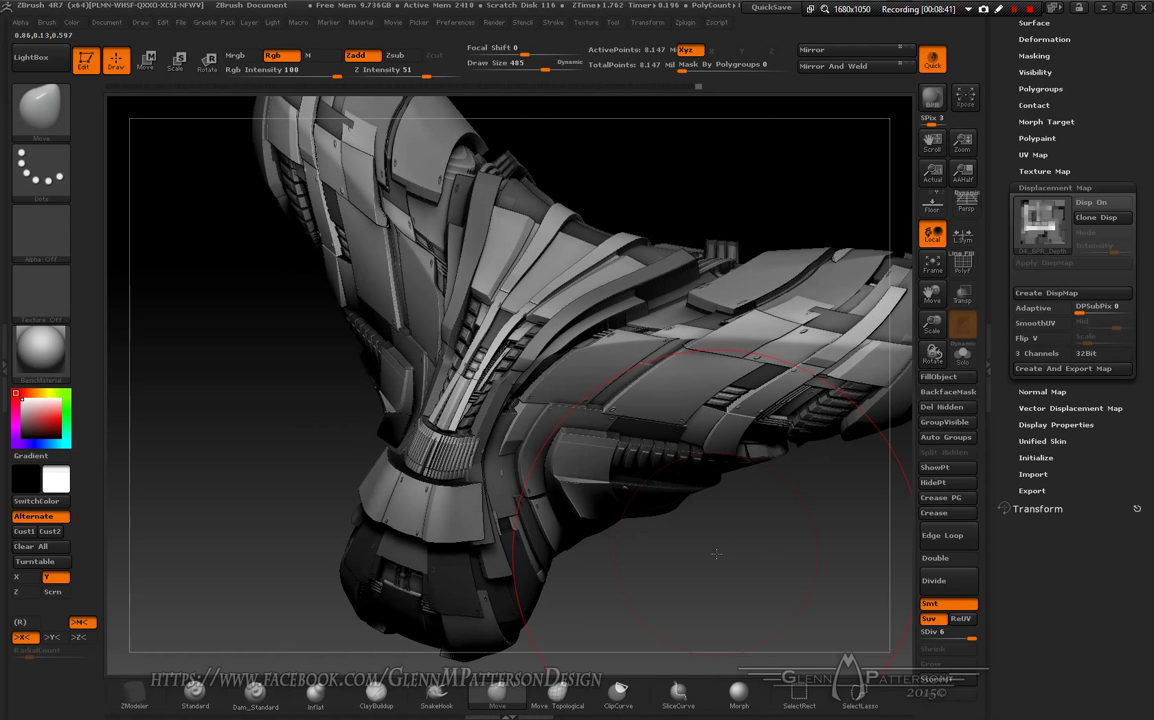